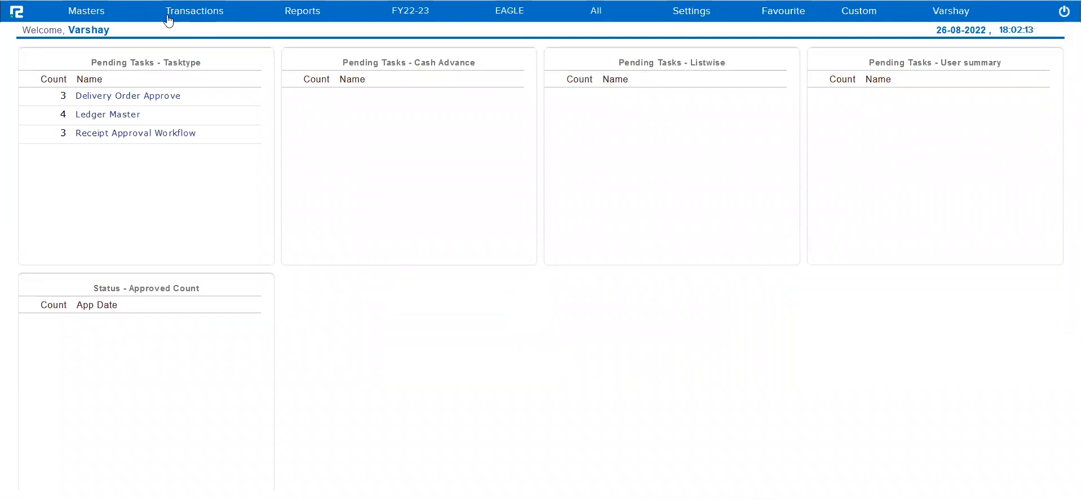
# Step: Open the form for creating a new bank template in the accounts masters
pyautogui.click(98, 13)
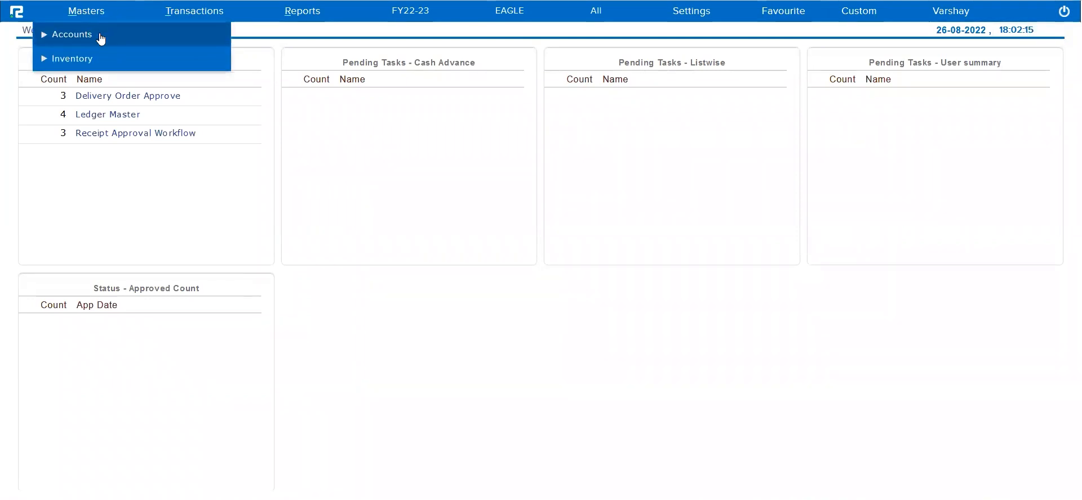
pyautogui.click(101, 36)
pyautogui.scroll(-3, 111, 304)
pyautogui.scroll(-5, 111, 304)
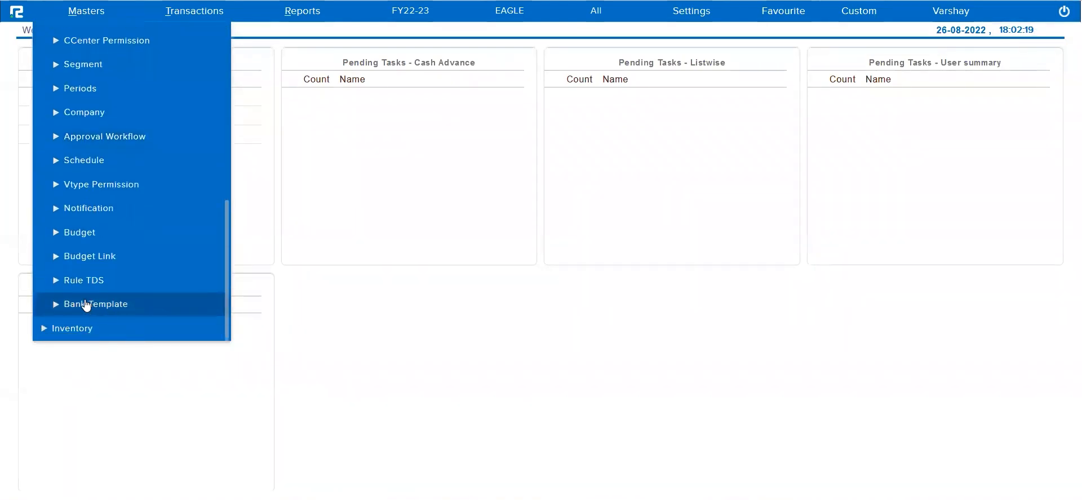
pyautogui.click(84, 305)
pyautogui.click(79, 285)
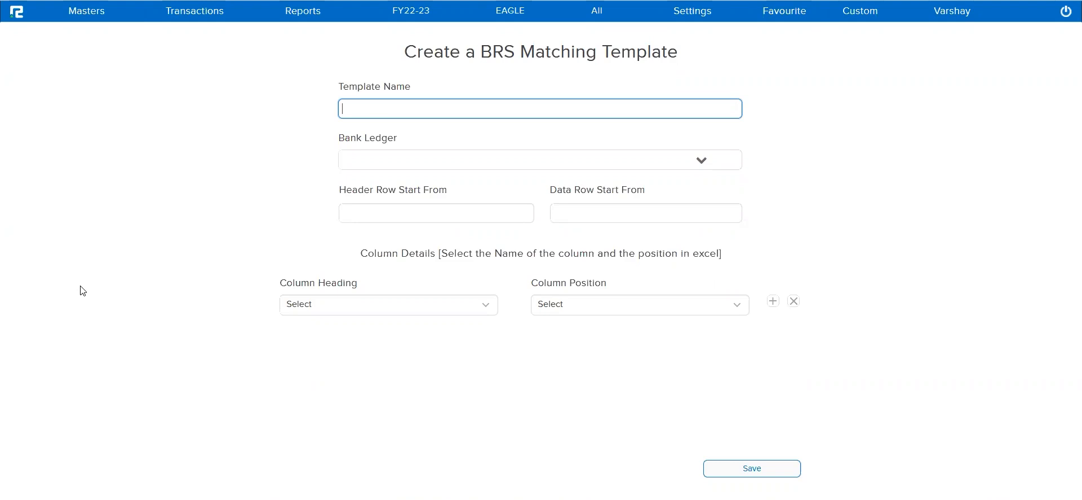
# Step: Enter "kotak Bank" as the template name
pyautogui.write('K')
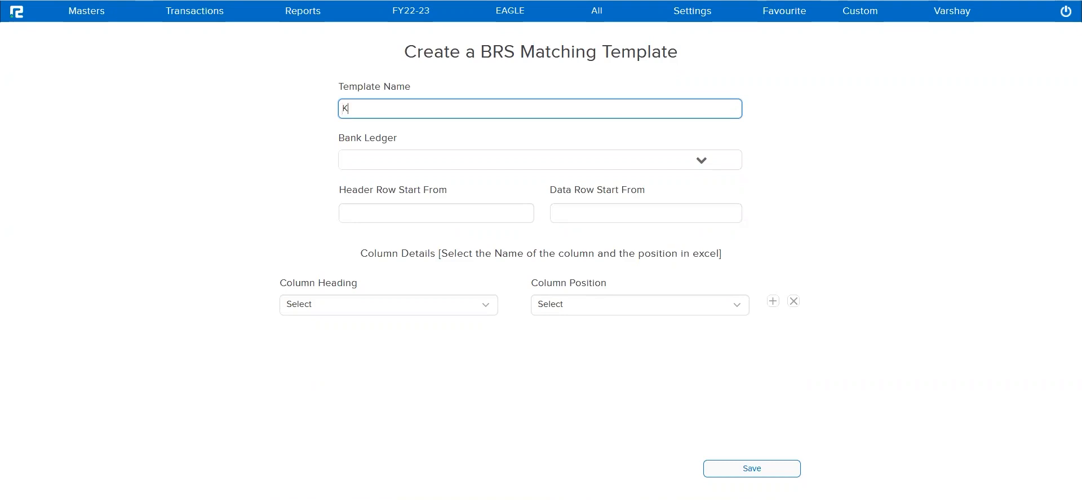
pyautogui.write('ta')
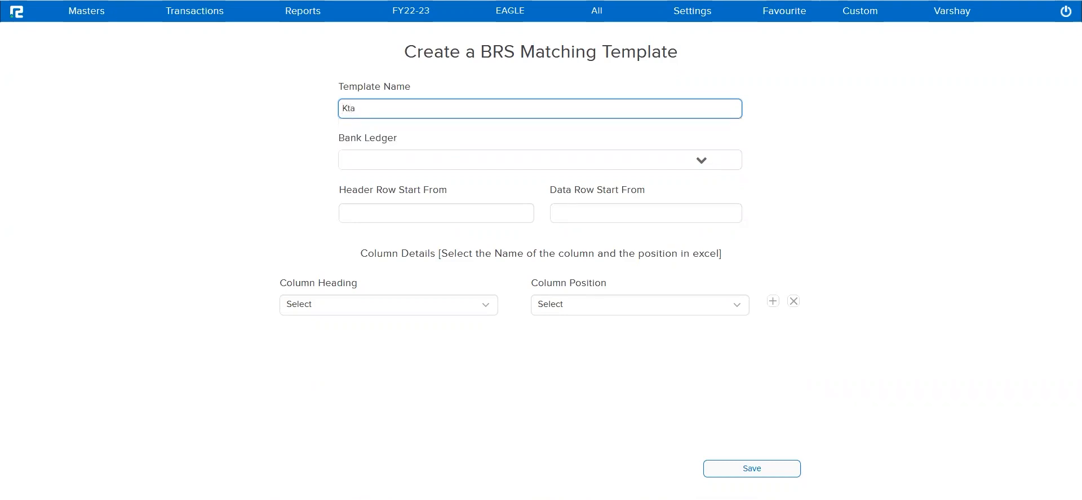
pyautogui.press('BackSpace')
pyautogui.press('BackSpace')
pyautogui.press('BackSpace')
pyautogui.write('kotak Bank')
# Step: Search the bank ledgers for "kota" and assign KOTAK BANK as the template's bank ledger
pyautogui.click(482, 165)
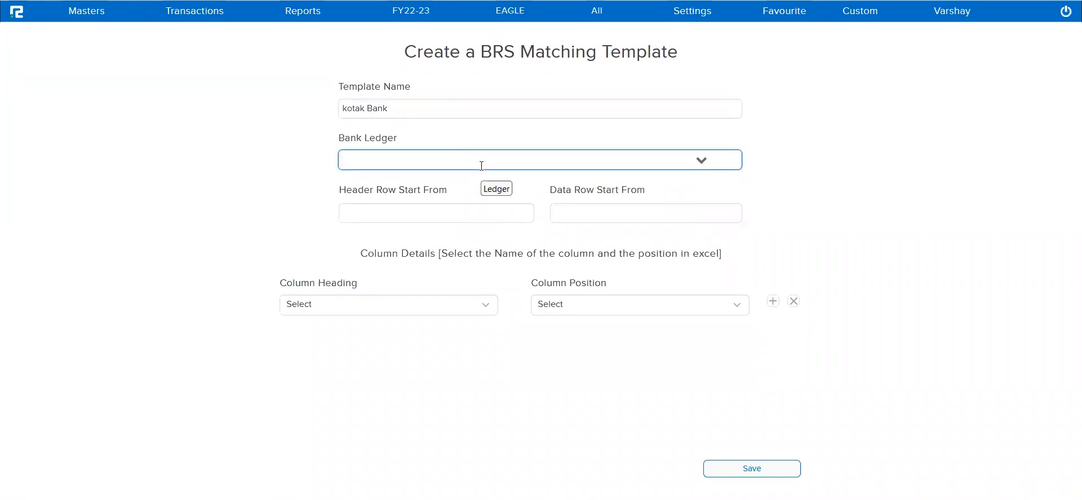
pyautogui.write('kota')
pyautogui.click(442, 182)
pyautogui.click(452, 229)
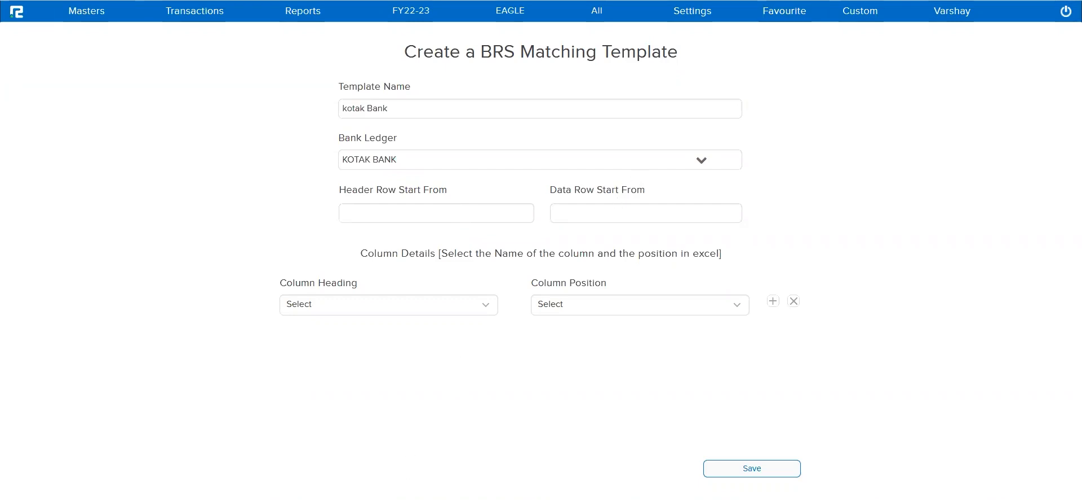
# Step: Switch to File Explorer, open the Kotak Bank 9186 statement from the Desktop and examine where its column headings are
pyautogui.hotkey('alt', 'Tab')
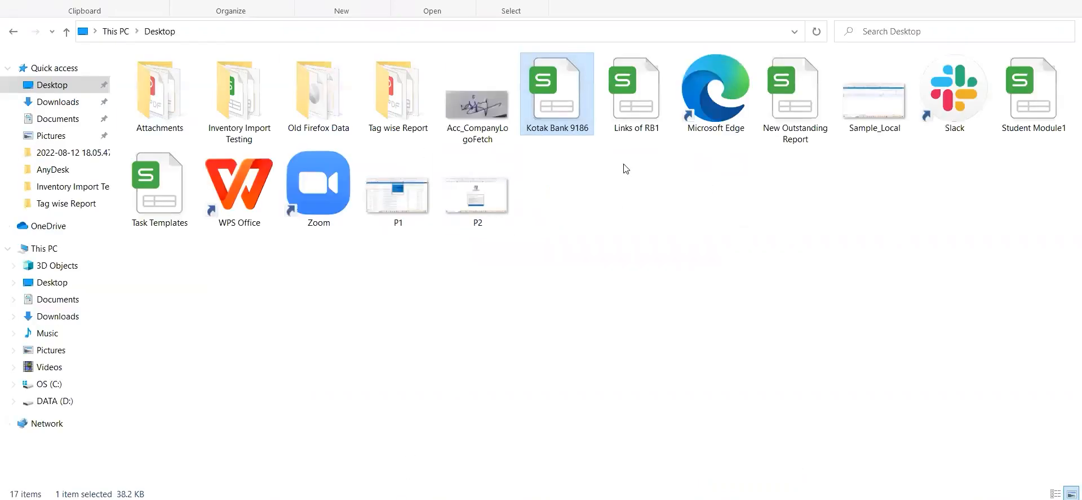
pyautogui.doubleClick(551, 116)
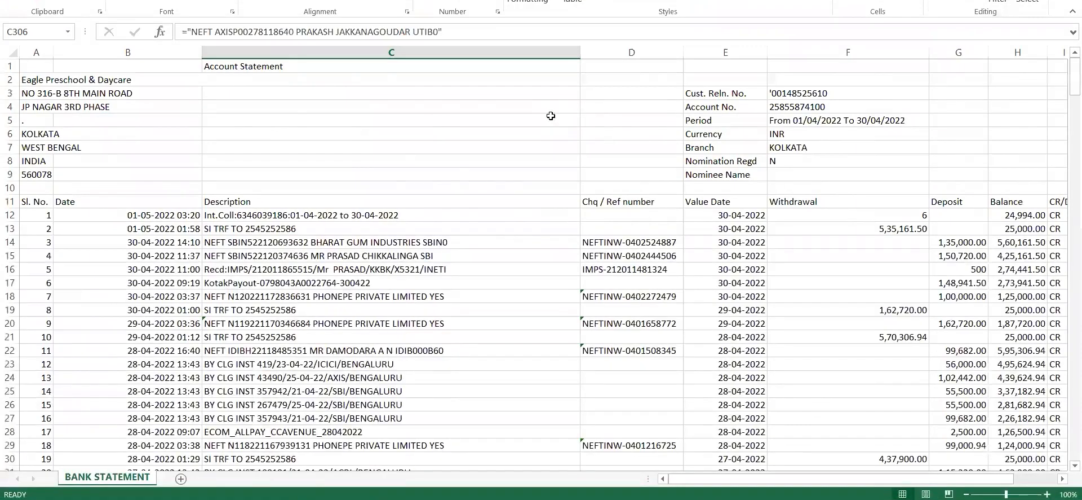
pyautogui.click(415, 143)
pyautogui.hotkey('ctrl', 'Up')
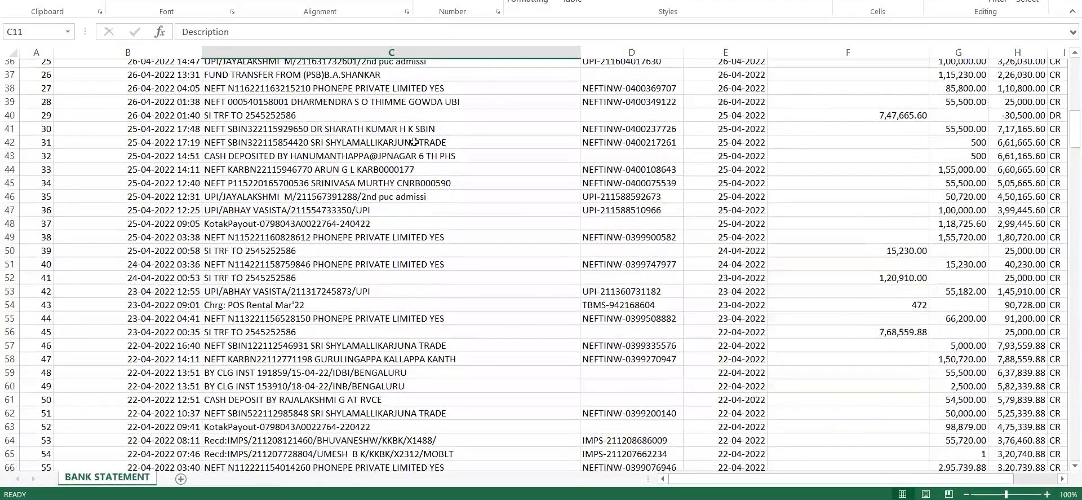
pyautogui.hotkey('ctrl', 'Up')
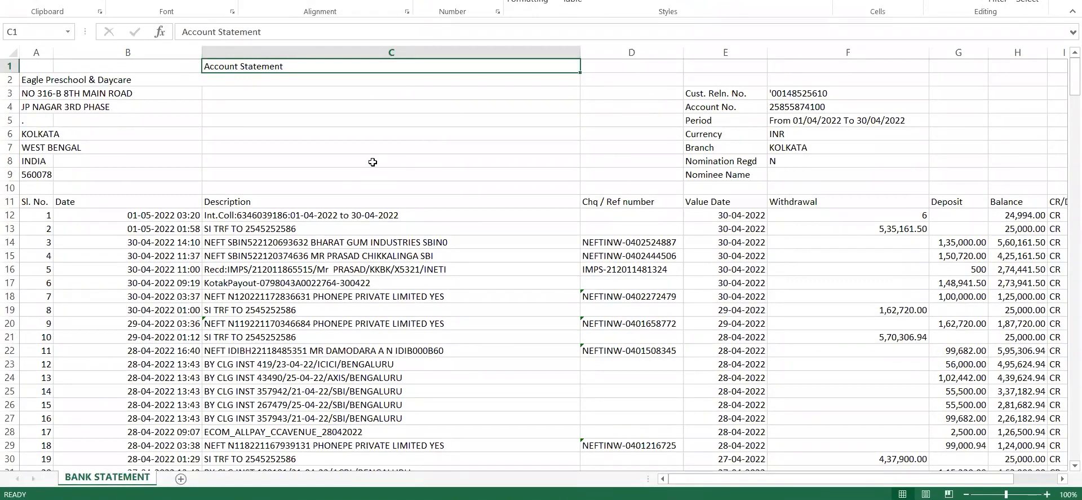
pyautogui.click(377, 231)
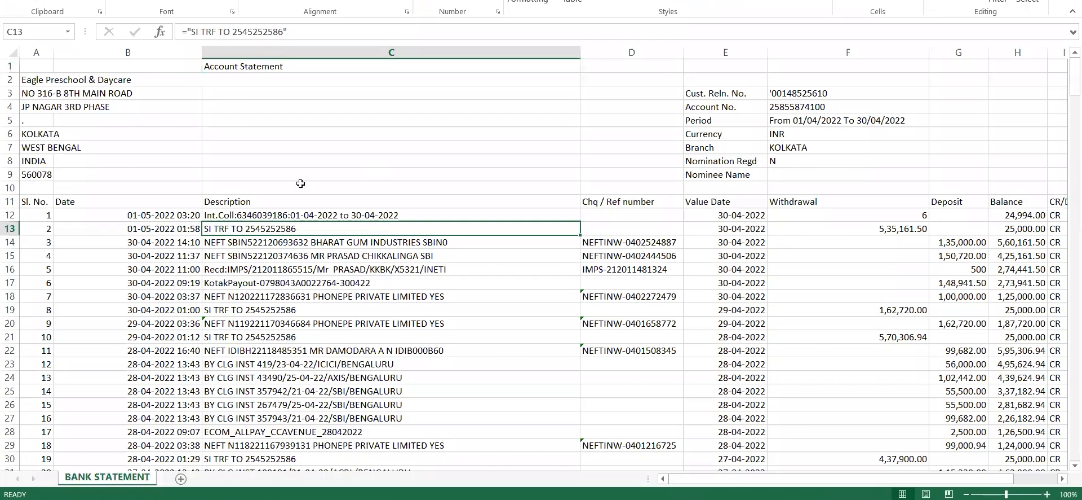
pyautogui.click(405, 204)
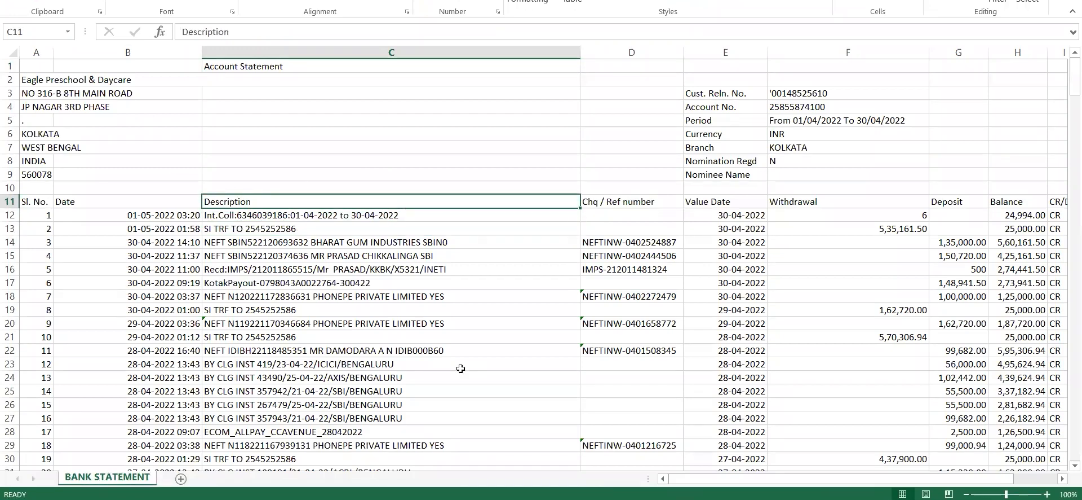
pyautogui.hotkey('alt', 'Tab')
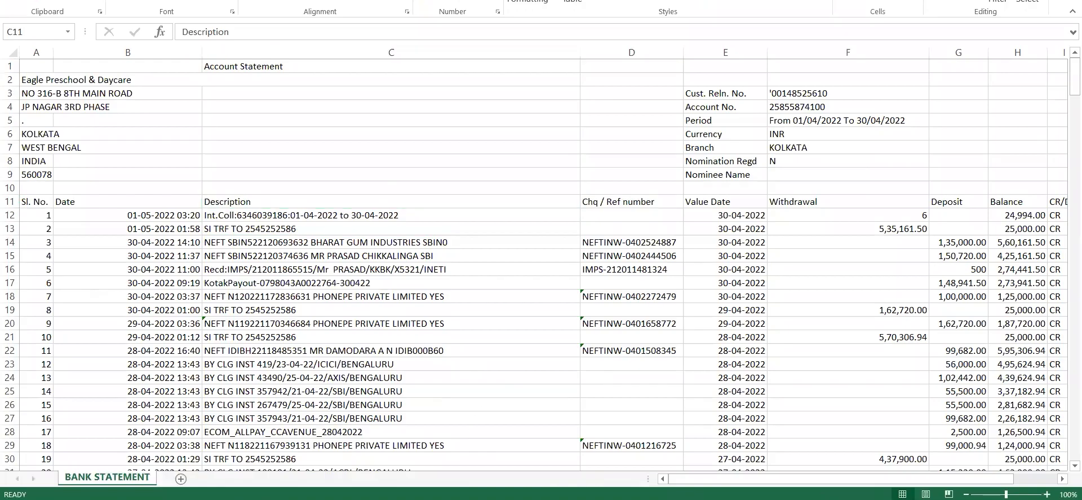
# Step: Check the heading row in the Excel bank statement and set the template's Header Row Start From to 11
pyautogui.tripleClick(415, 192)
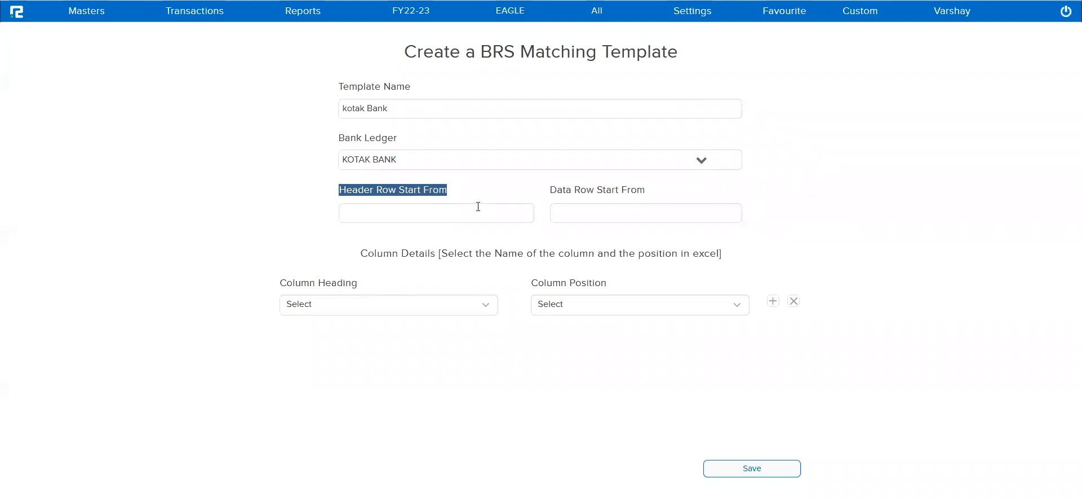
pyautogui.hotkey('alt', 'Tab')
pyautogui.click(10, 201)
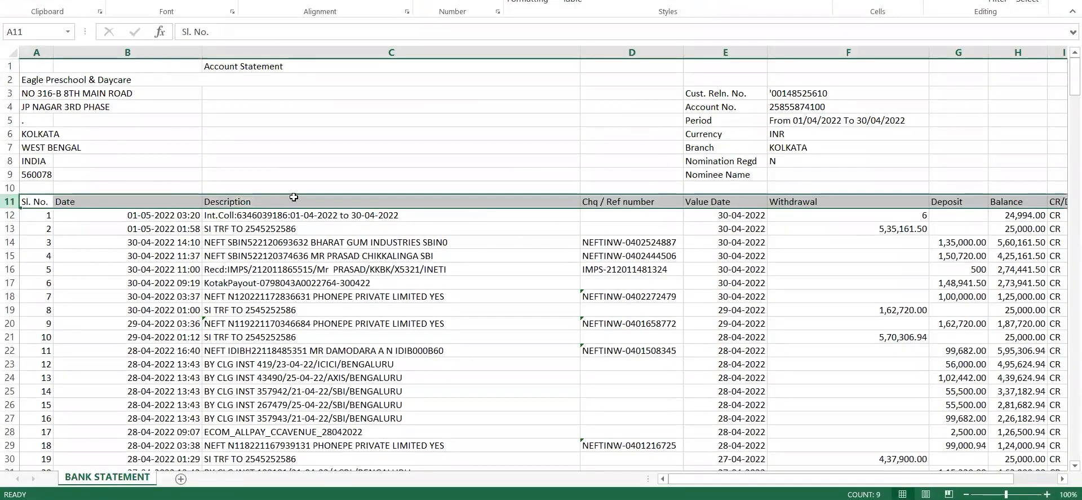
pyautogui.hotkey('alt', 'Tab')
pyautogui.click(380, 210)
pyautogui.write('11')
pyautogui.press('Tab')
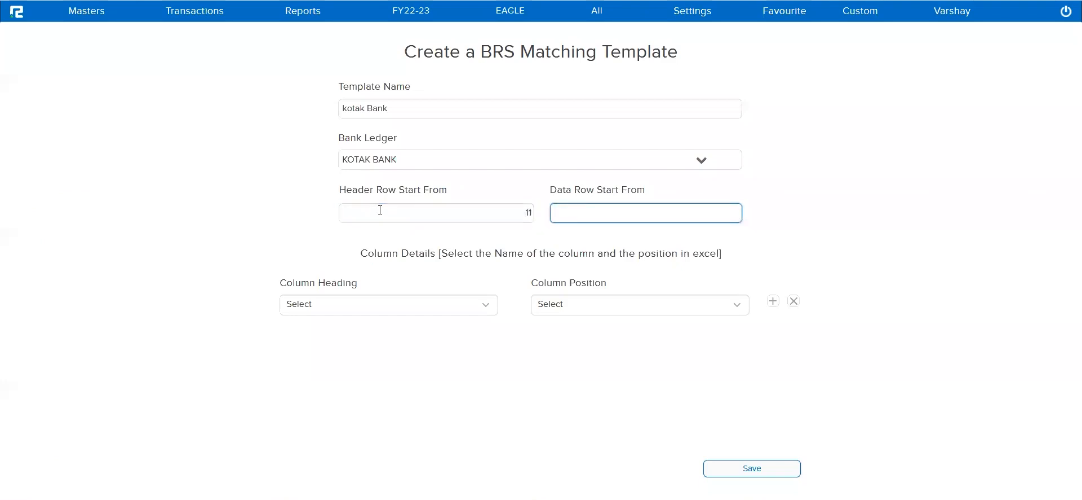
# Step: Check the first transaction row in the Excel bank statement and set the template's Data Row Start From to 12
pyautogui.tripleClick(620, 189)
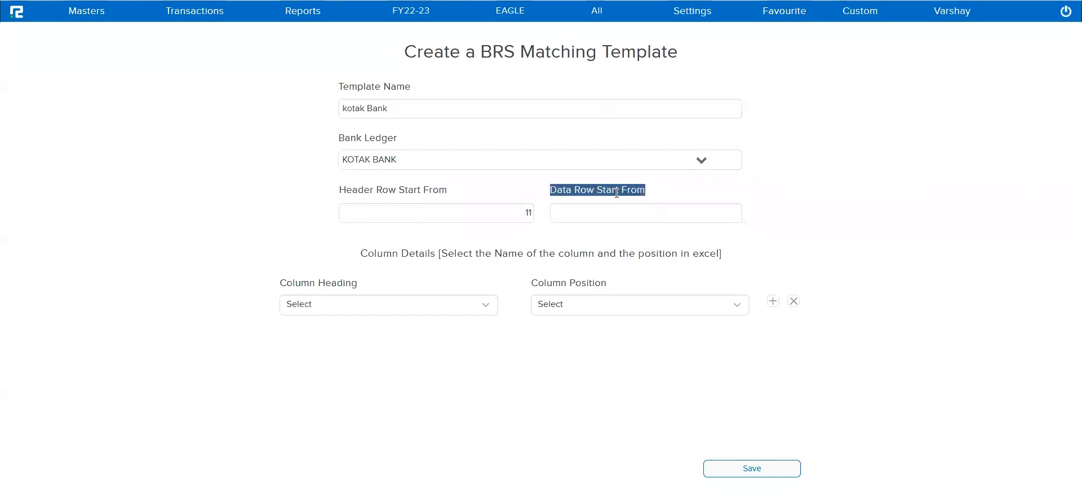
pyautogui.hotkey('alt', 'Tab')
pyautogui.click(193, 239)
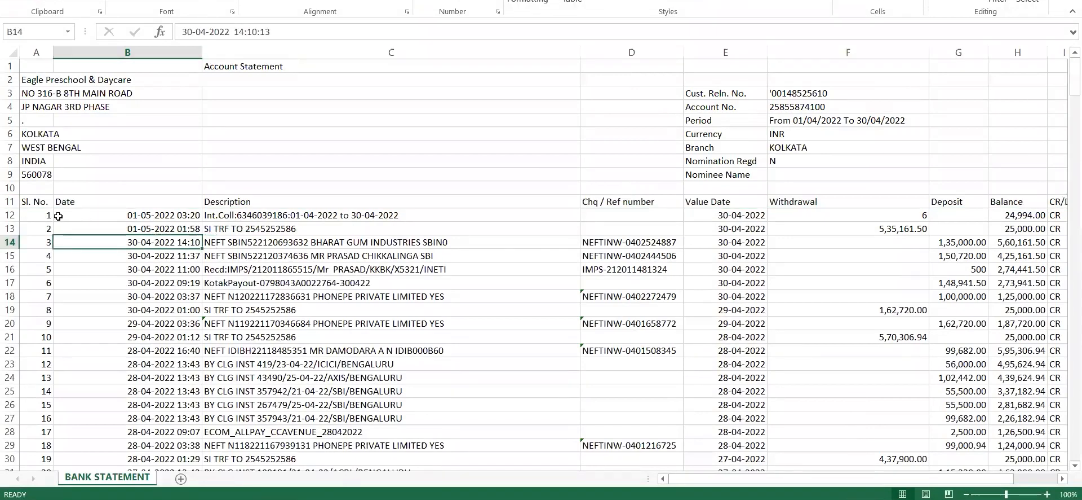
pyautogui.click(10, 214)
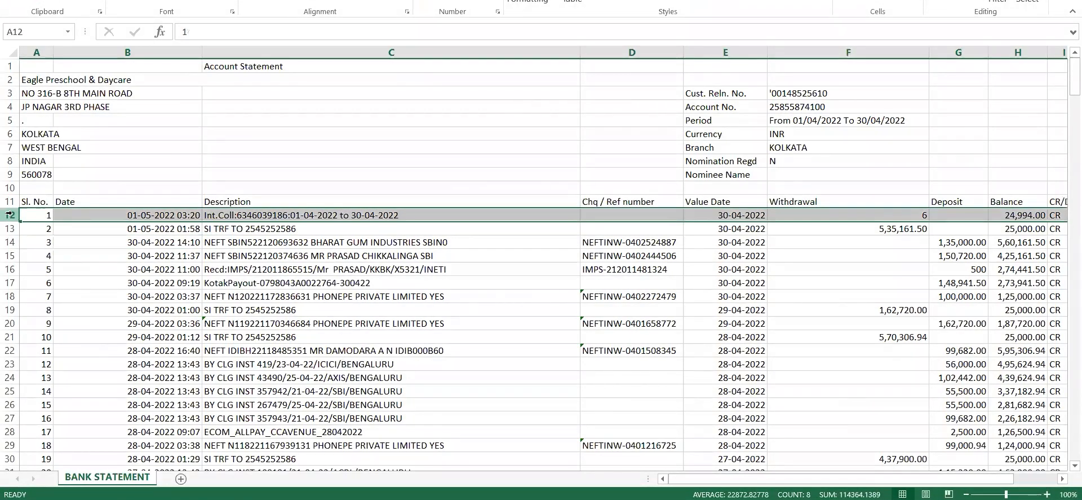
pyautogui.hotkey('ctrl', 'shift', '+')
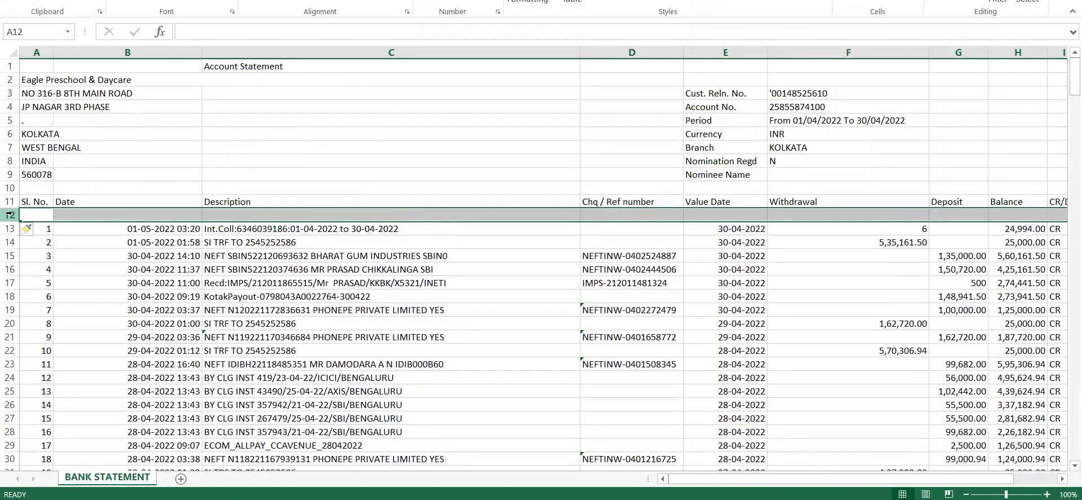
pyautogui.hotkey('ctrl', '-')
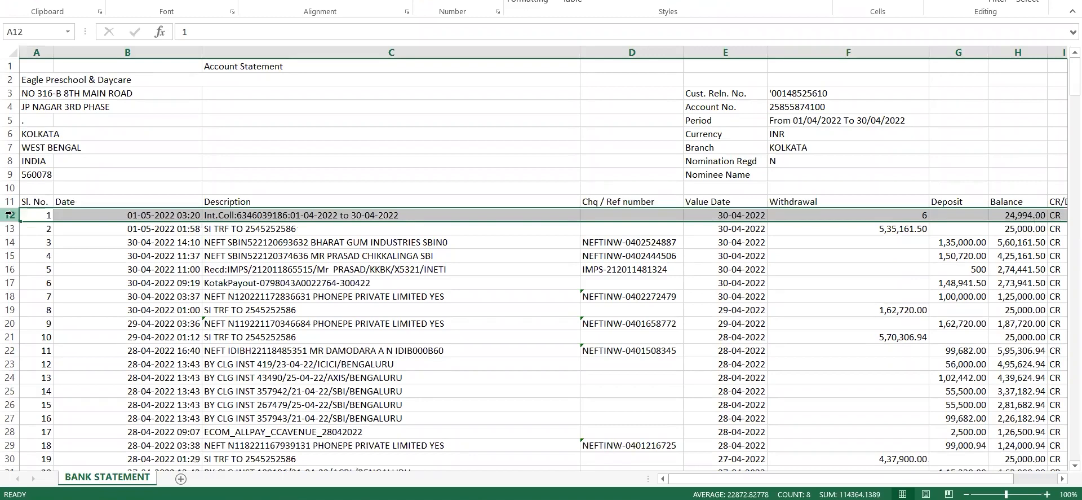
pyautogui.click(58, 224)
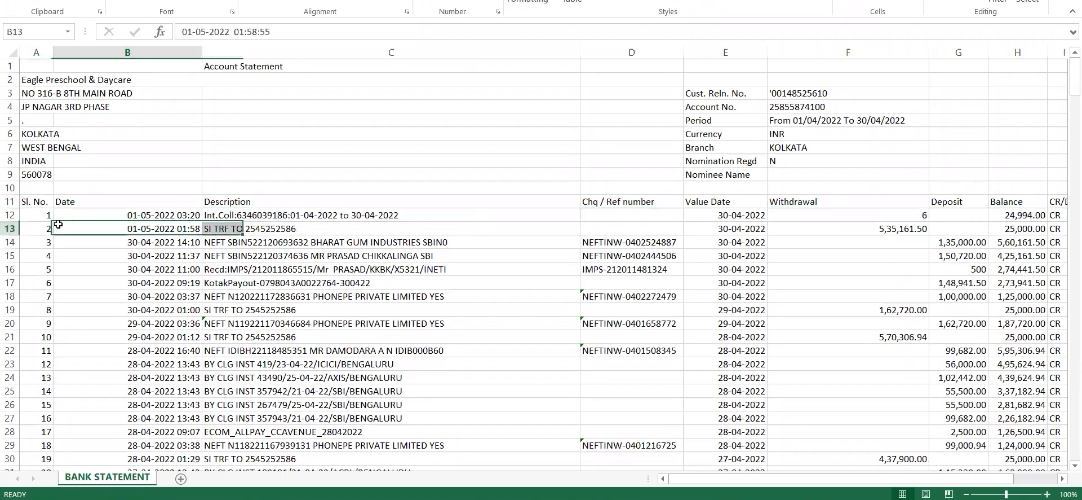
pyautogui.click(9, 217)
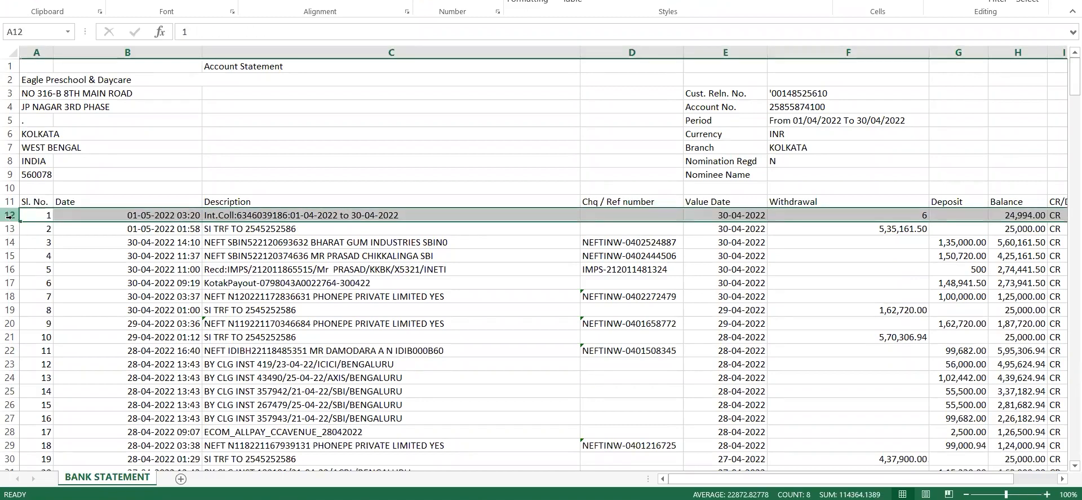
pyautogui.hotkey('alt', 'Tab')
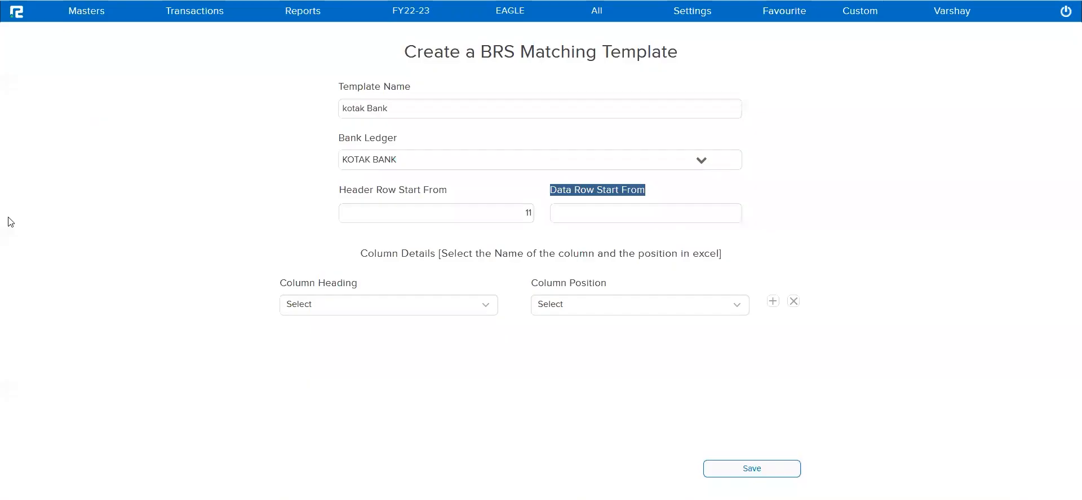
pyautogui.click(624, 211)
pyautogui.write('1')
pyautogui.press('Tab')
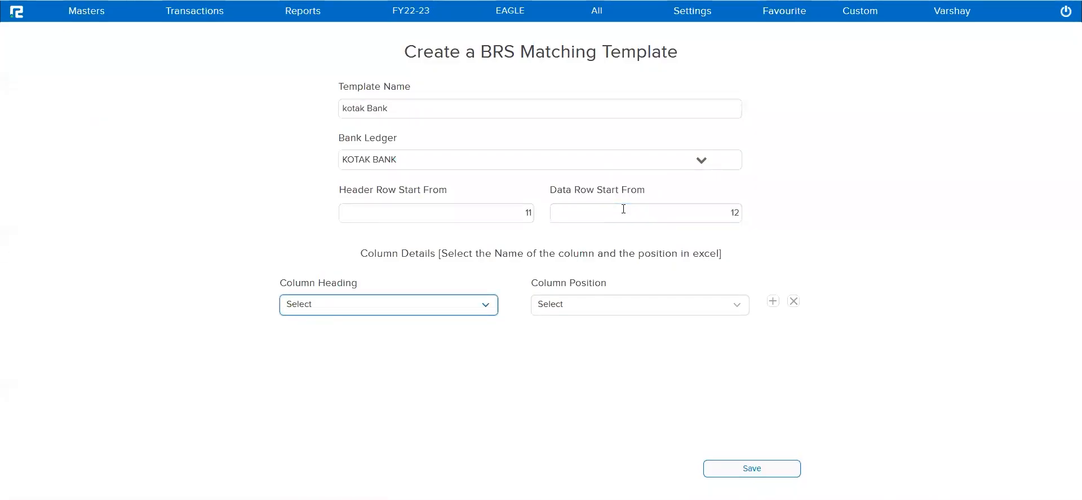
# Step: Compare the template's data start row with the first transaction row in the Excel bank statement
pyautogui.hotkey('alt', 'Tab')
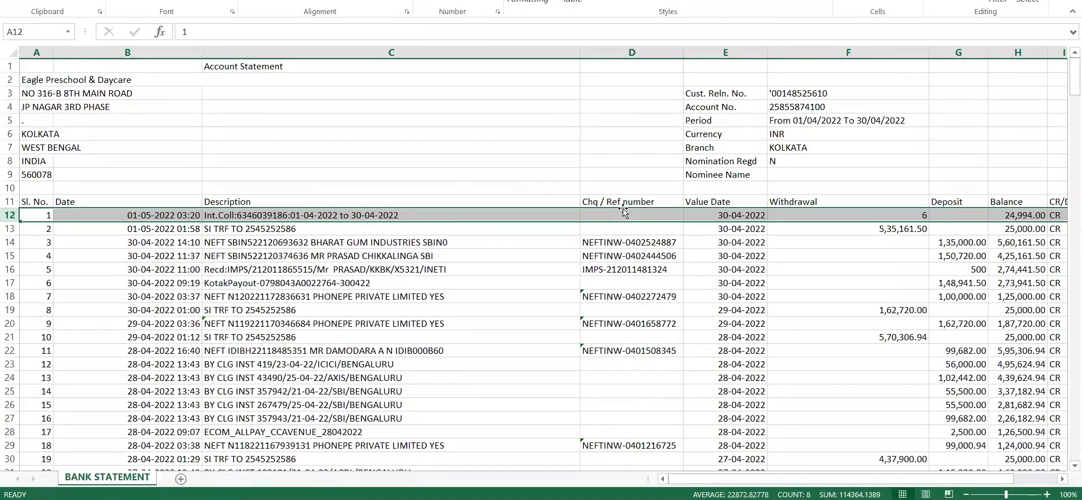
pyautogui.hotkey('alt', 'Tab')
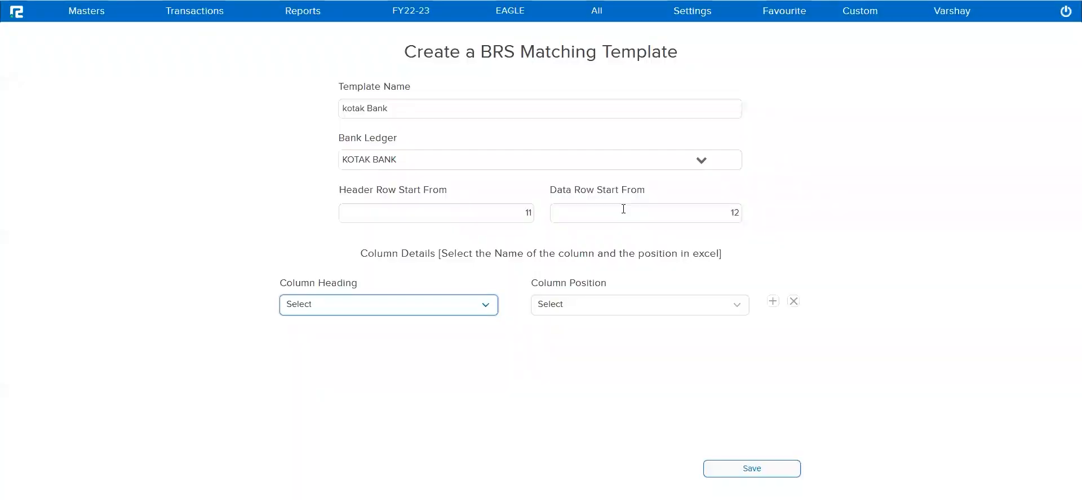
pyautogui.click(719, 217)
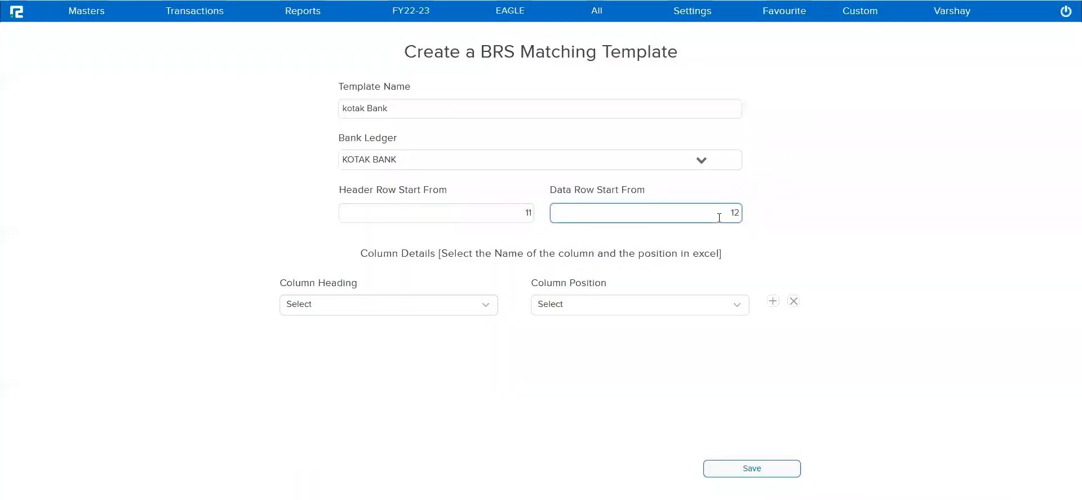
pyautogui.hotkey('alt', 'Tab')
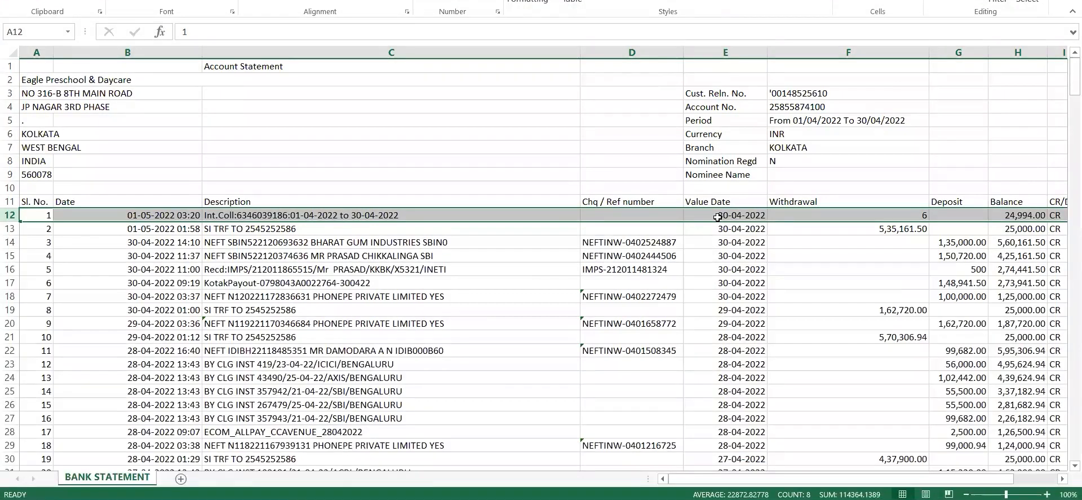
pyautogui.hotkey('alt', 'Tab')
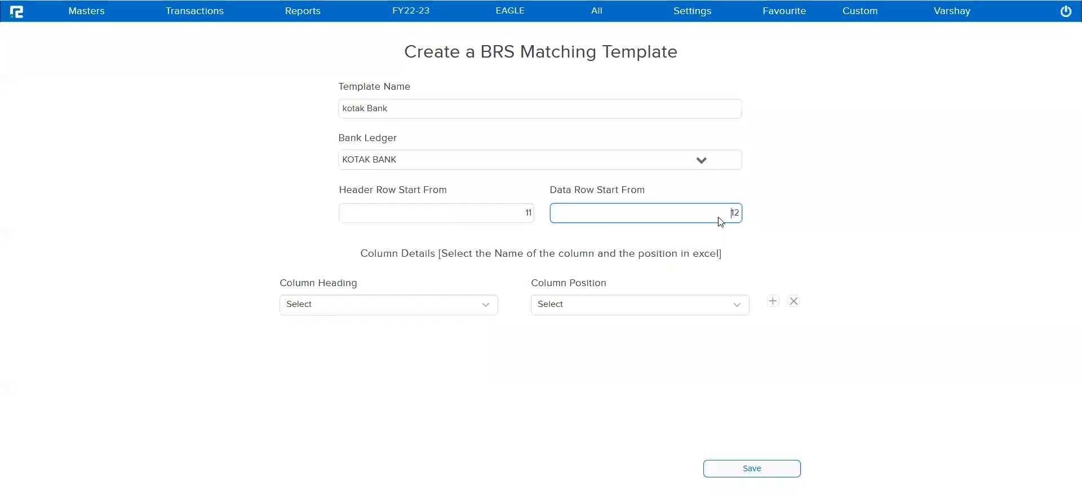
# Step: Map the Date heading to column B in the template's column details after checking the date column in the Excel bank statement
pyautogui.click(444, 302)
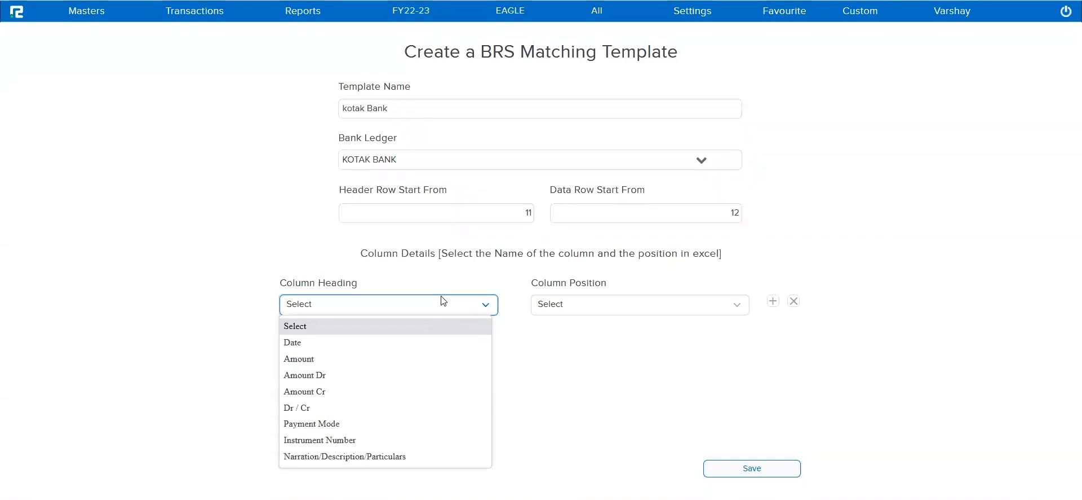
pyautogui.click(378, 340)
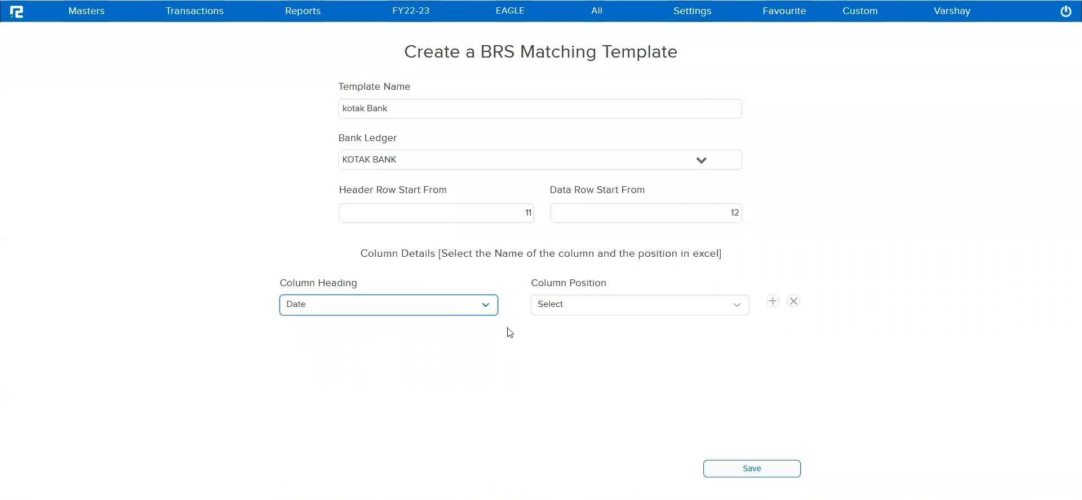
pyautogui.hotkey('alt', 'Tab')
pyautogui.click(167, 269)
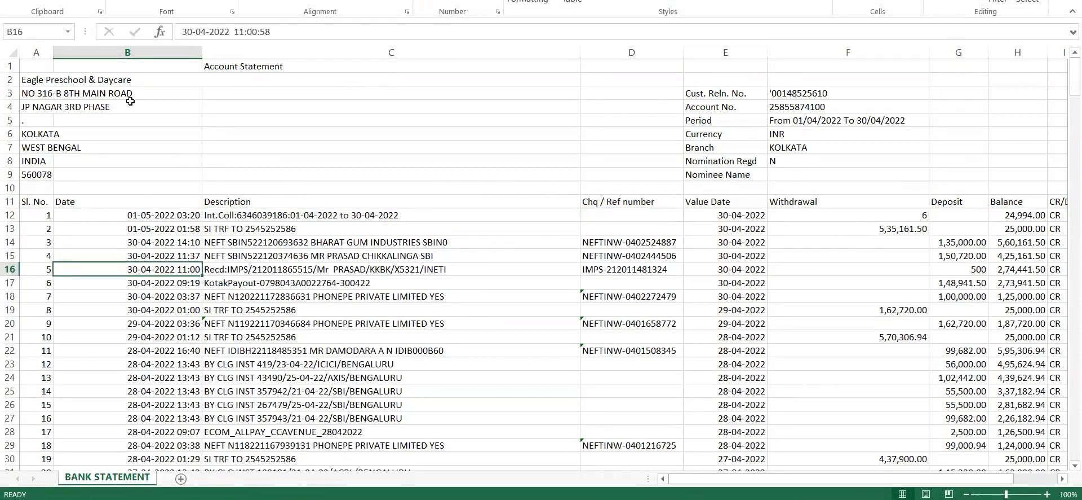
pyautogui.hotkey('alt', 'Tab')
pyautogui.click(573, 304)
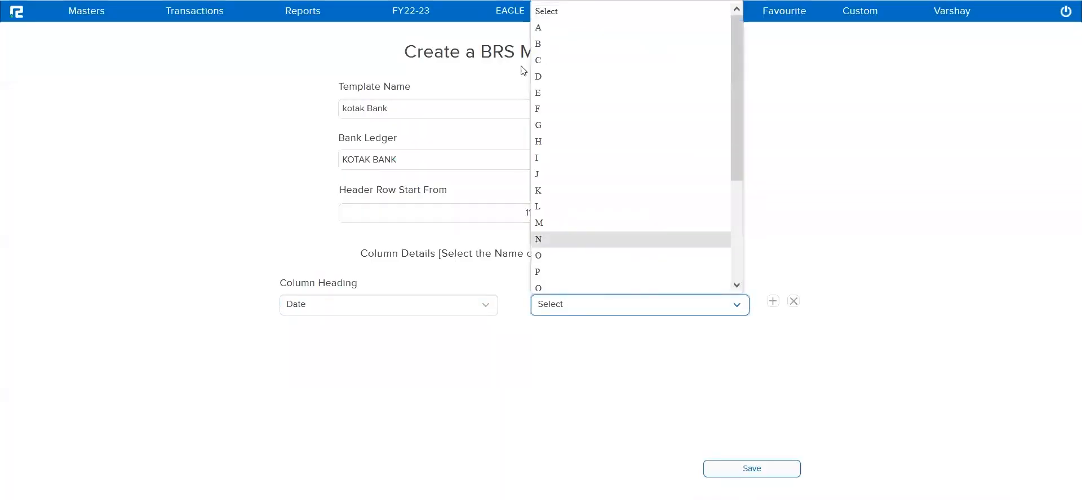
pyautogui.click(554, 44)
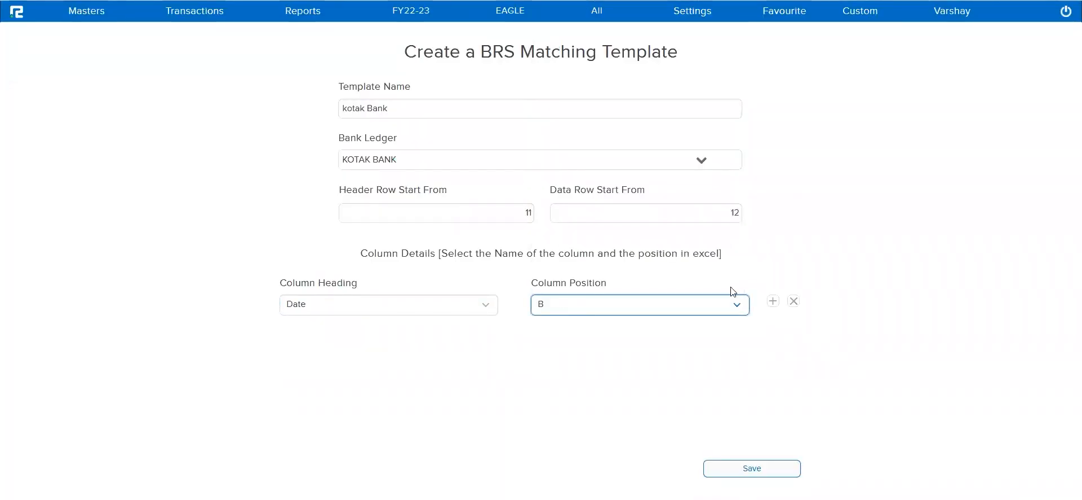
# Step: Add a column row mapping Amount Cr to column G, after checking the Deposit column in the Excel bank statement
pyautogui.click(770, 301)
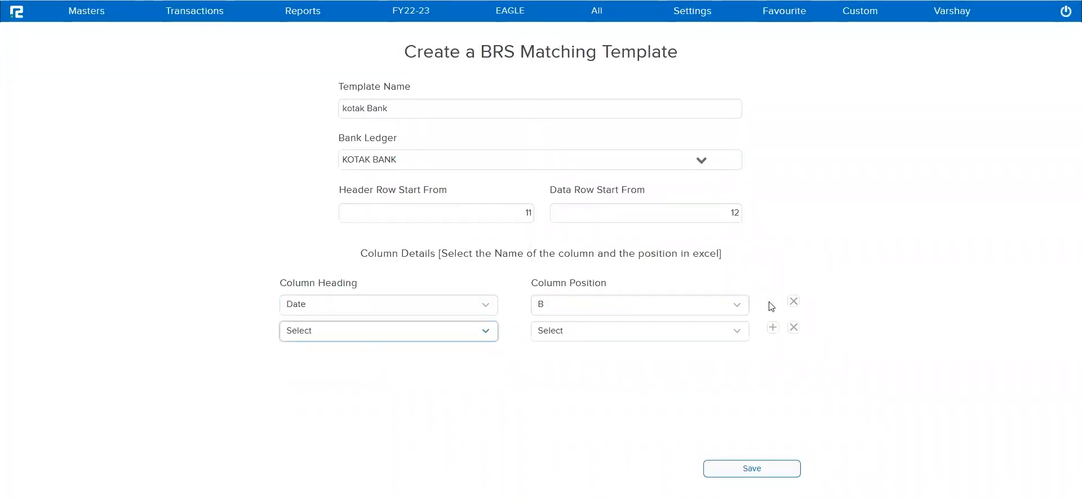
pyautogui.click(298, 331)
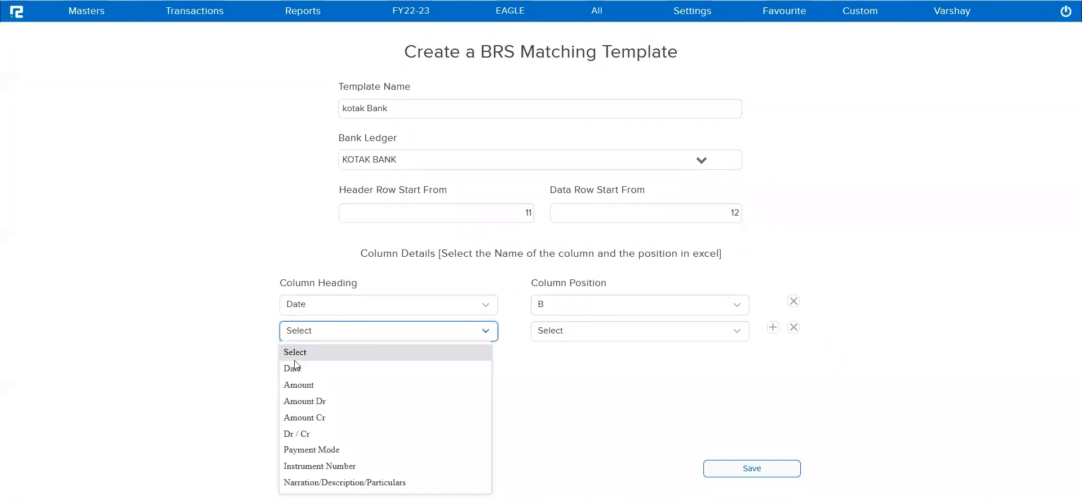
pyautogui.click(316, 417)
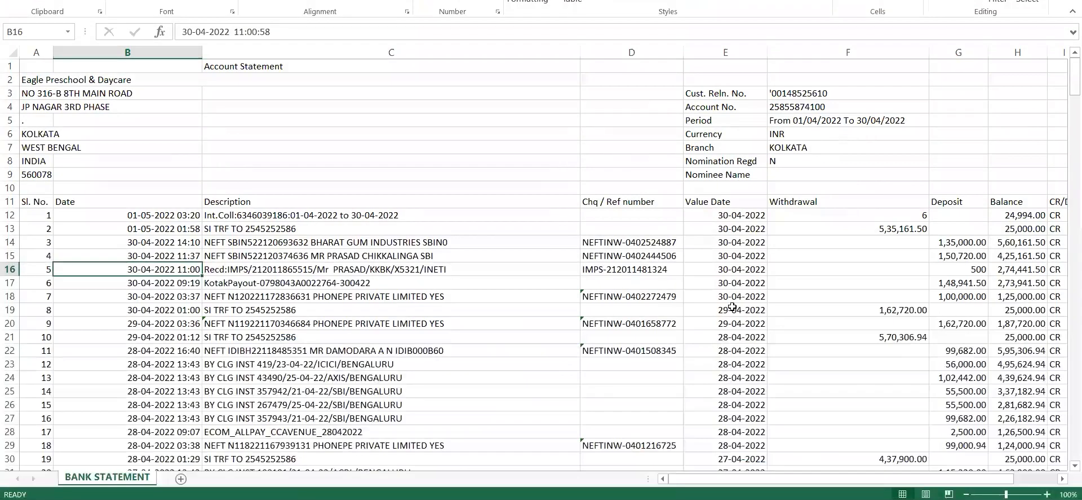
pyautogui.click(733, 308)
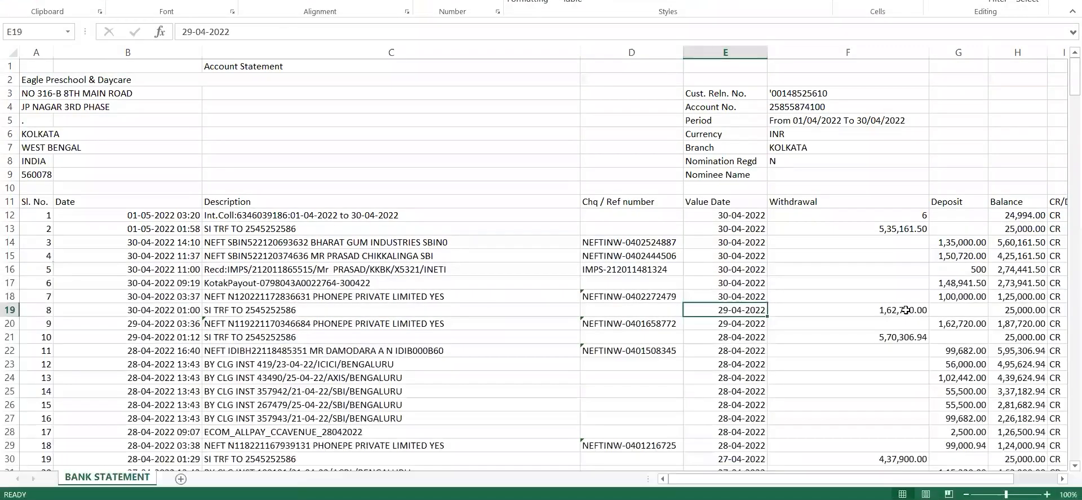
pyautogui.click(965, 242)
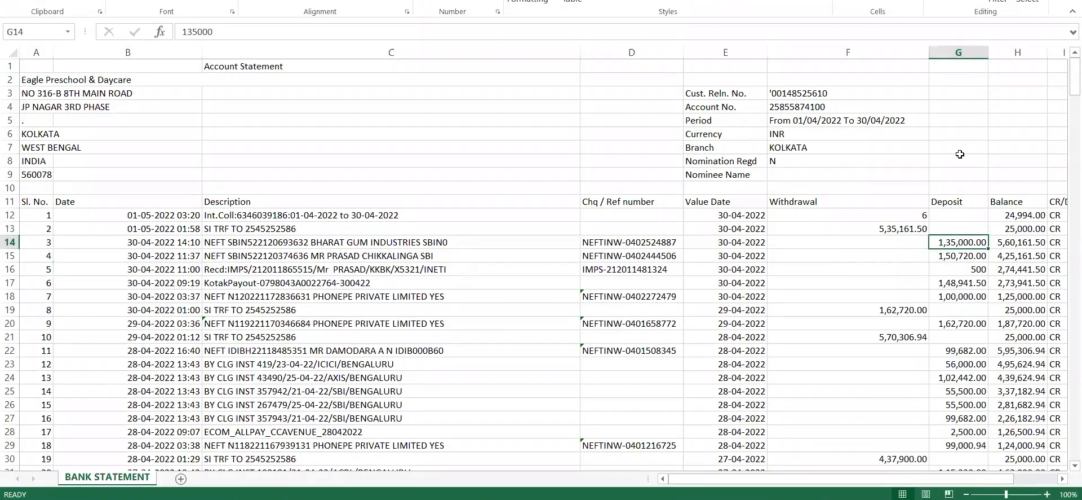
pyautogui.click(959, 52)
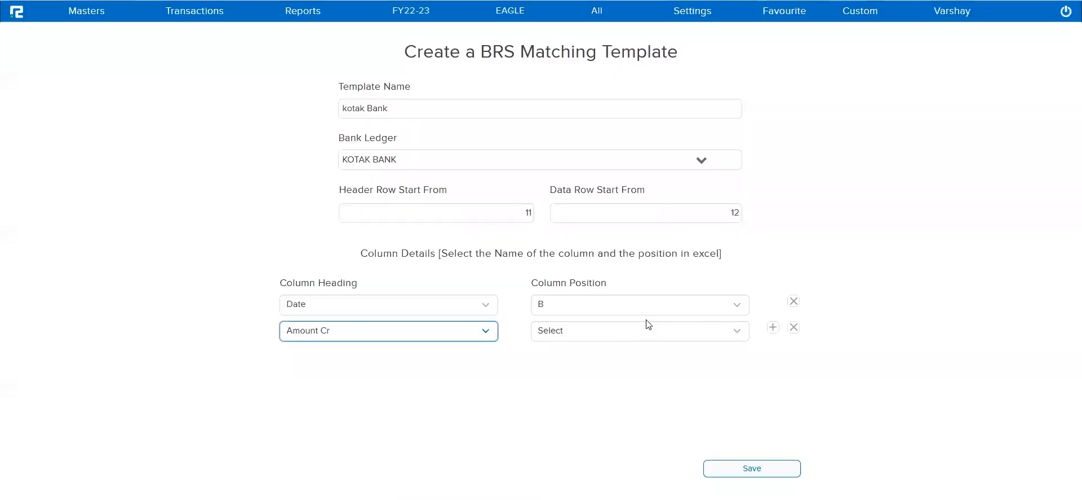
pyautogui.click(632, 333)
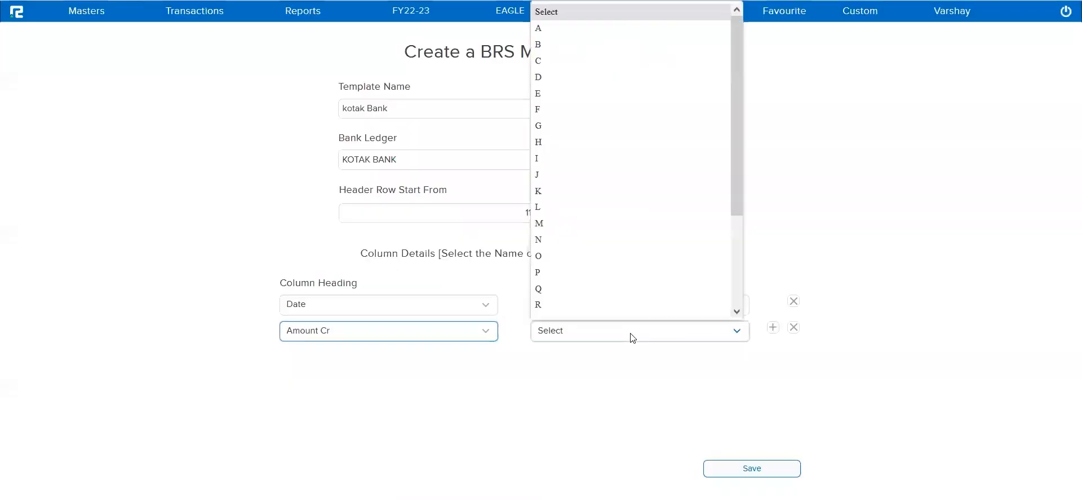
pyautogui.click(552, 125)
# Step: Add a column row mapping Amount Dr to column F, after checking the Withdrawal column in the Excel bank statement
pyautogui.click(773, 327)
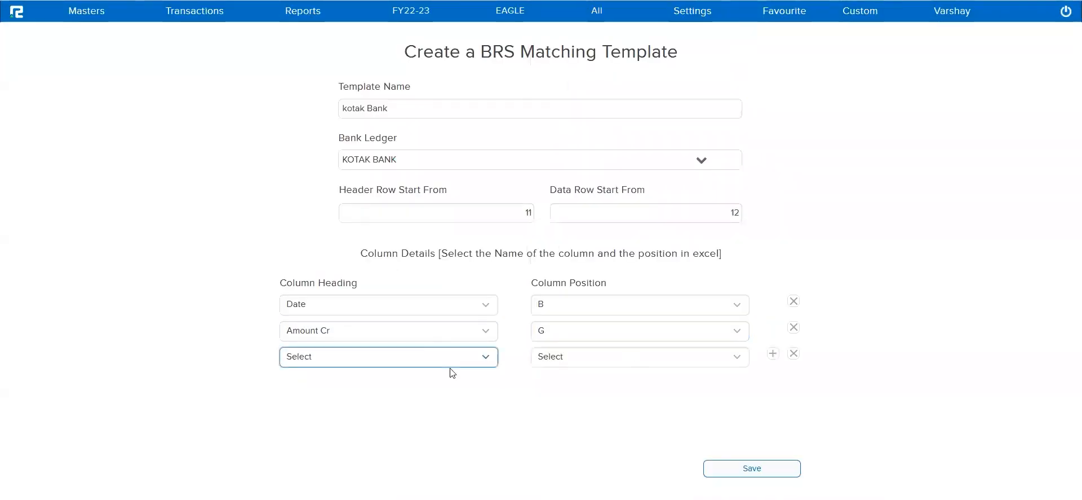
pyautogui.click(409, 363)
pyautogui.click(322, 251)
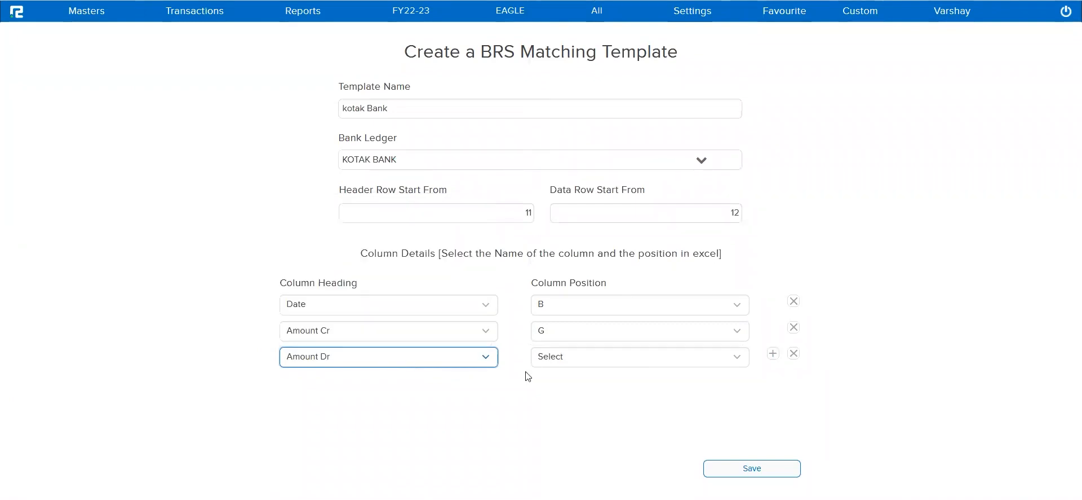
pyautogui.hotkey('alt', 'Tab')
pyautogui.click(864, 270)
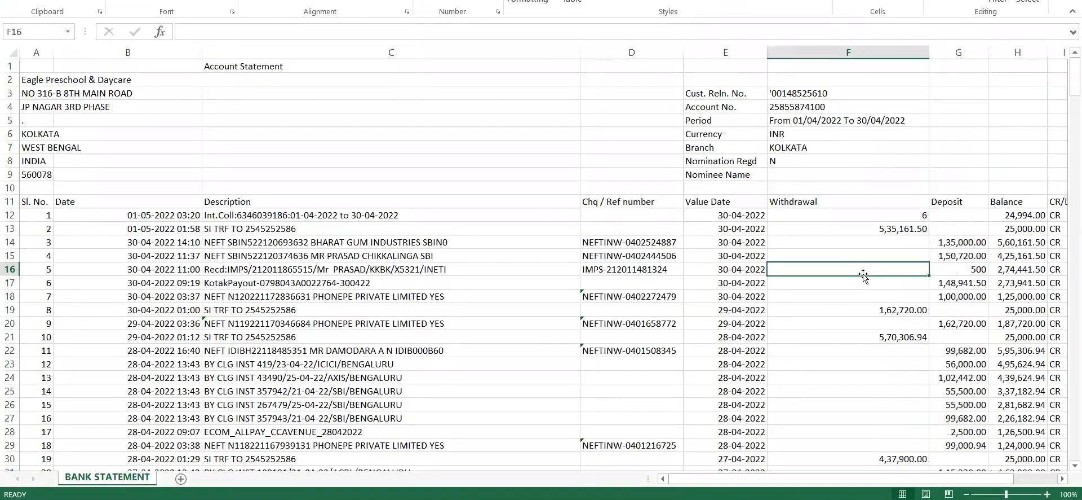
pyautogui.hotkey('alt', 'Tab')
pyautogui.click(580, 360)
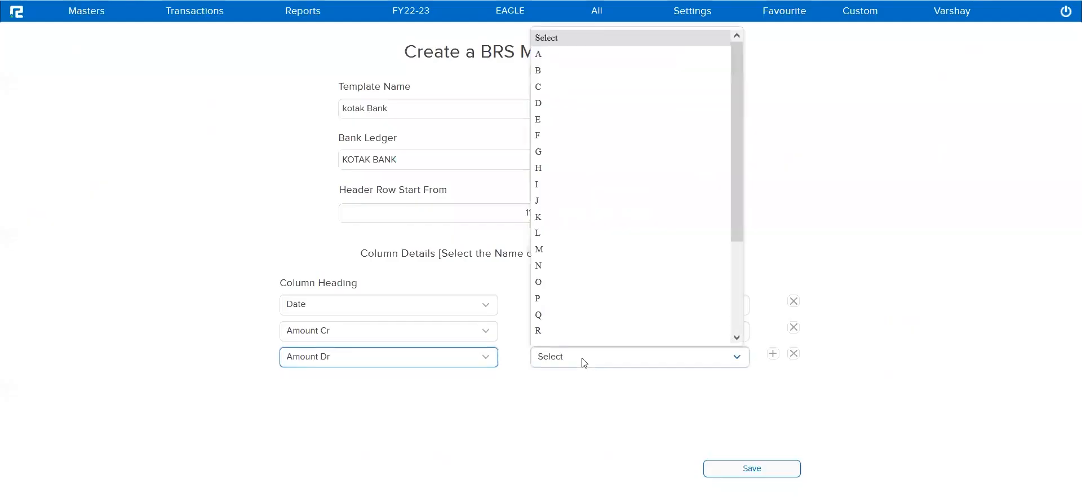
pyautogui.click(558, 137)
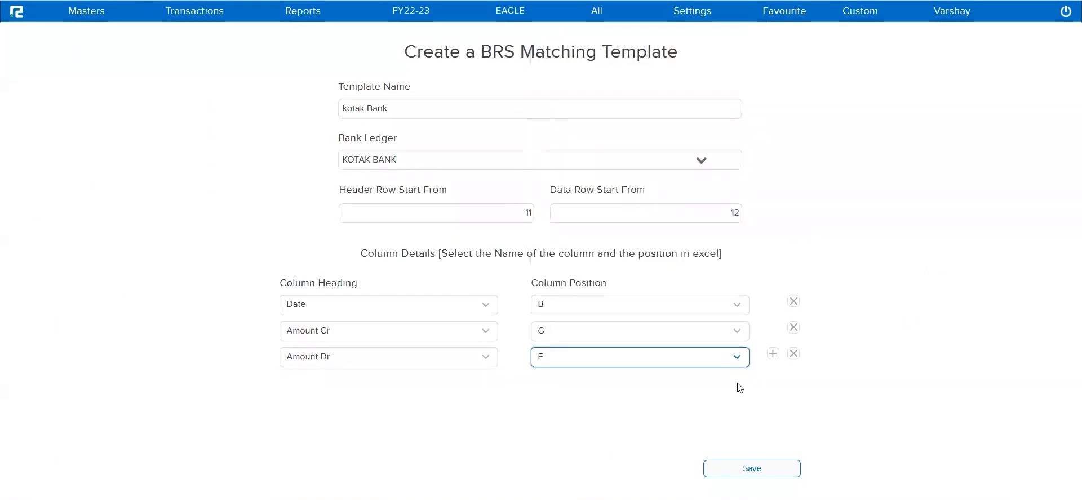
# Step: Add a column row mapping Instrument Number to column D, after checking the Chq / Ref number column in the Excel bank statement
pyautogui.click(773, 354)
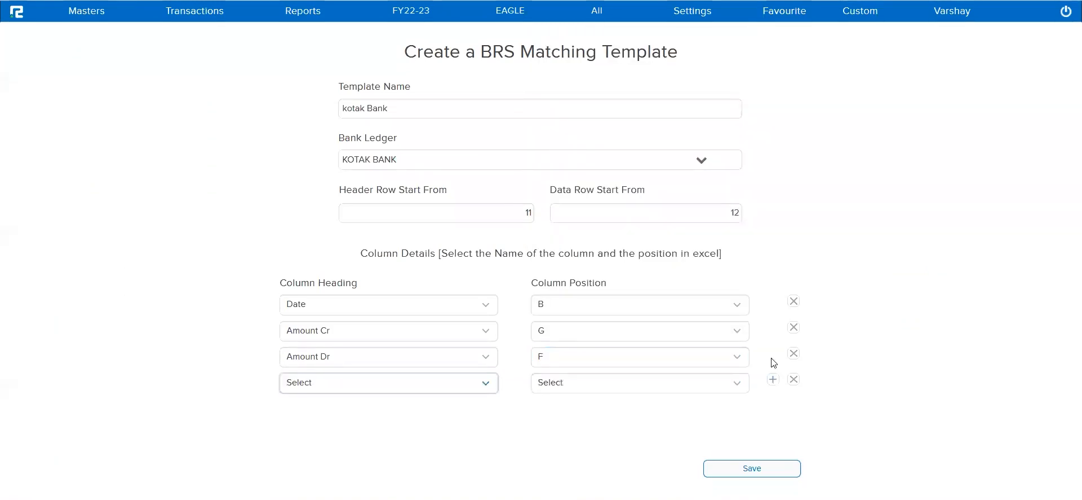
pyautogui.click(367, 389)
pyautogui.click(320, 344)
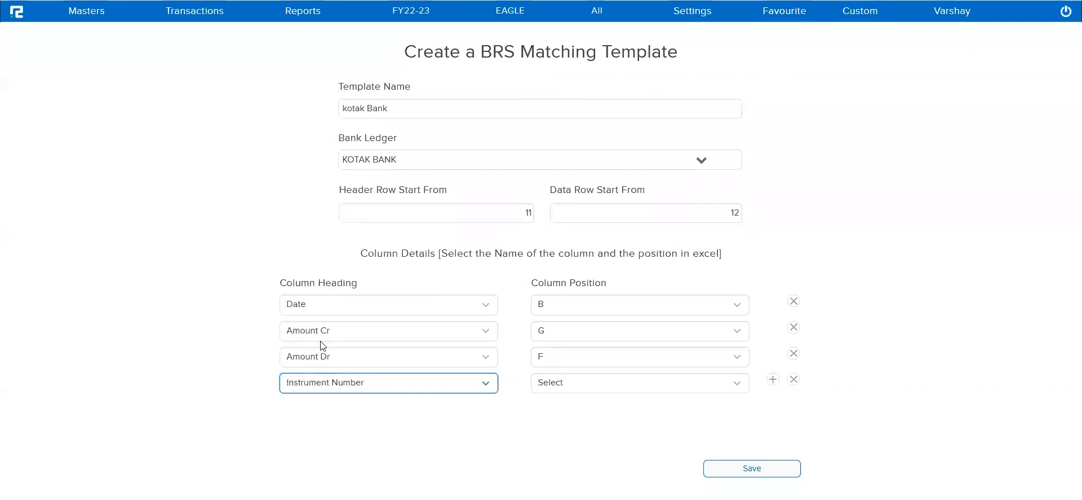
pyautogui.hotkey('alt', 'Tab')
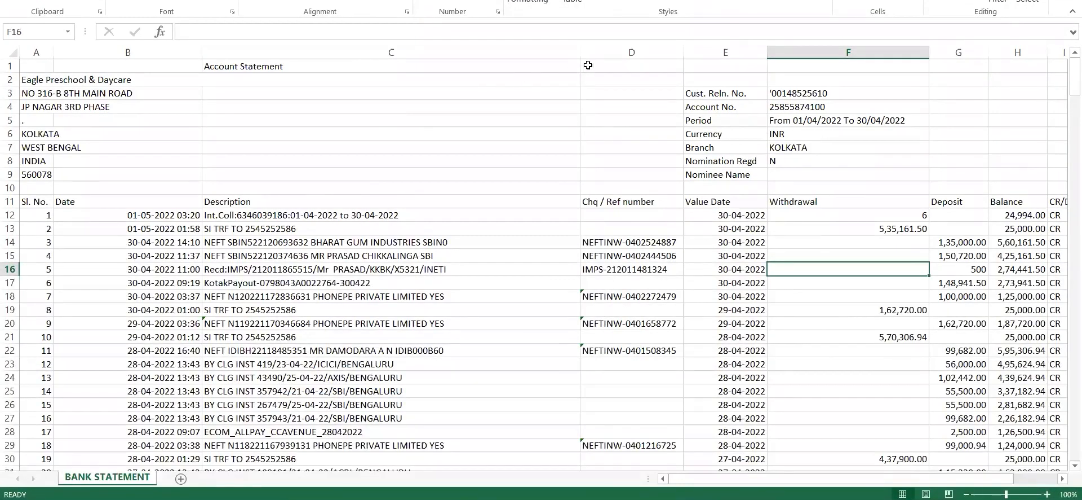
pyautogui.click(613, 55)
pyautogui.hotkey('alt', 'Tab')
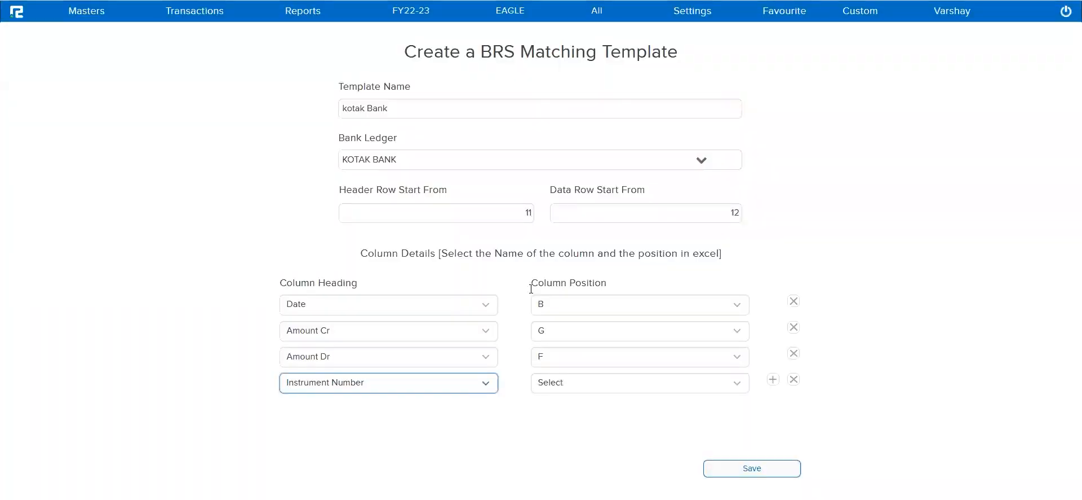
pyautogui.click(570, 383)
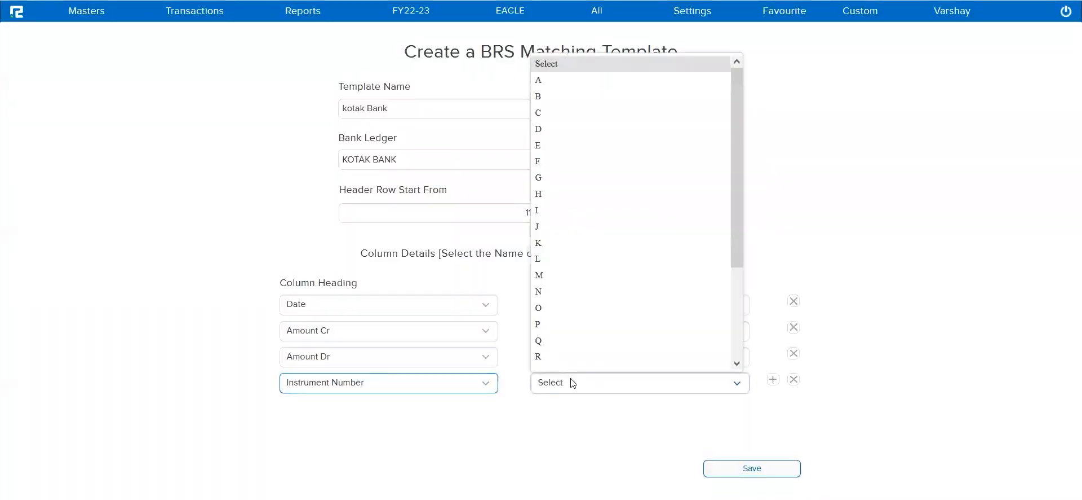
pyautogui.click(538, 129)
# Step: Add a column row mapping Narration/Description/Particulars to column C, after checking the Description column in the Excel bank statement
pyautogui.click(773, 379)
pyautogui.click(362, 409)
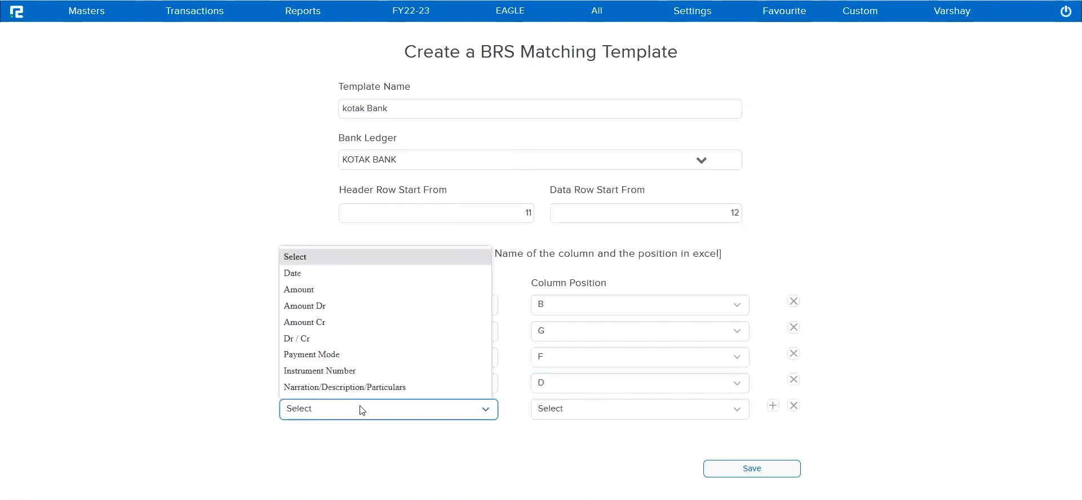
pyautogui.click(327, 390)
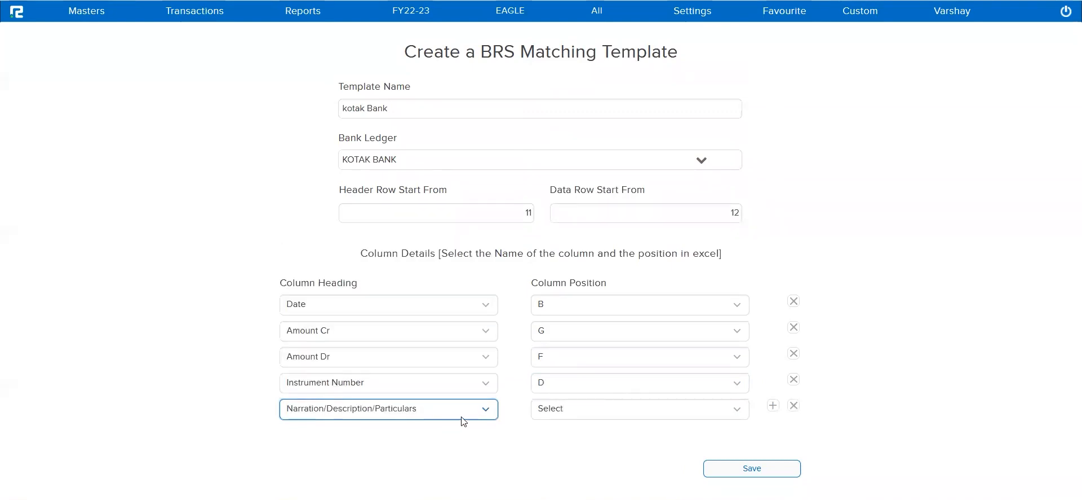
pyautogui.hotkey('alt', 'Tab')
pyautogui.click(404, 52)
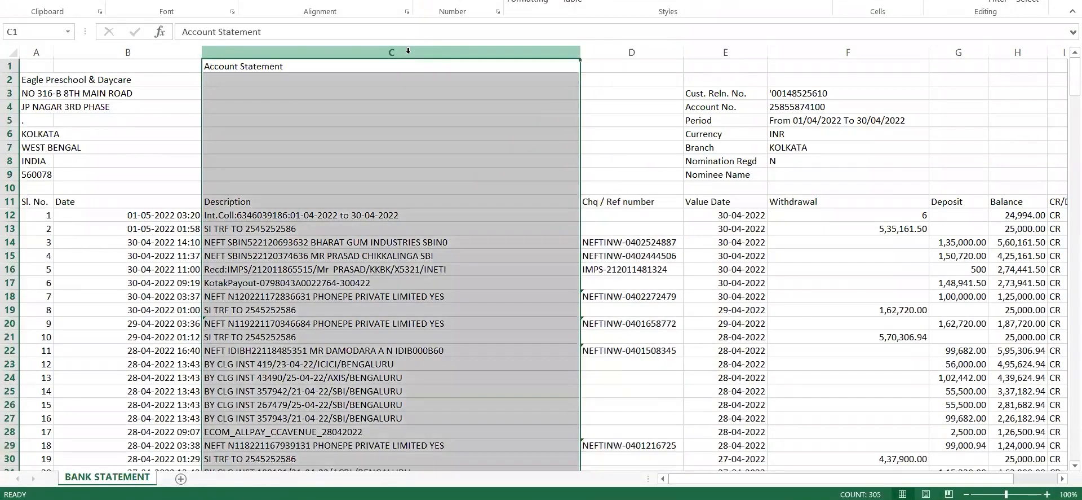
pyautogui.hotkey('alt', 'Tab')
pyautogui.click(645, 416)
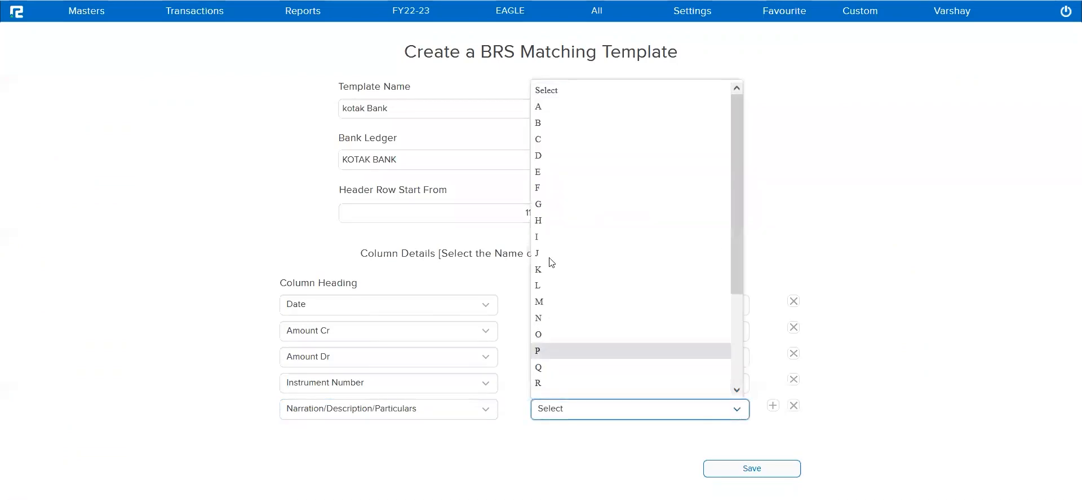
pyautogui.click(542, 141)
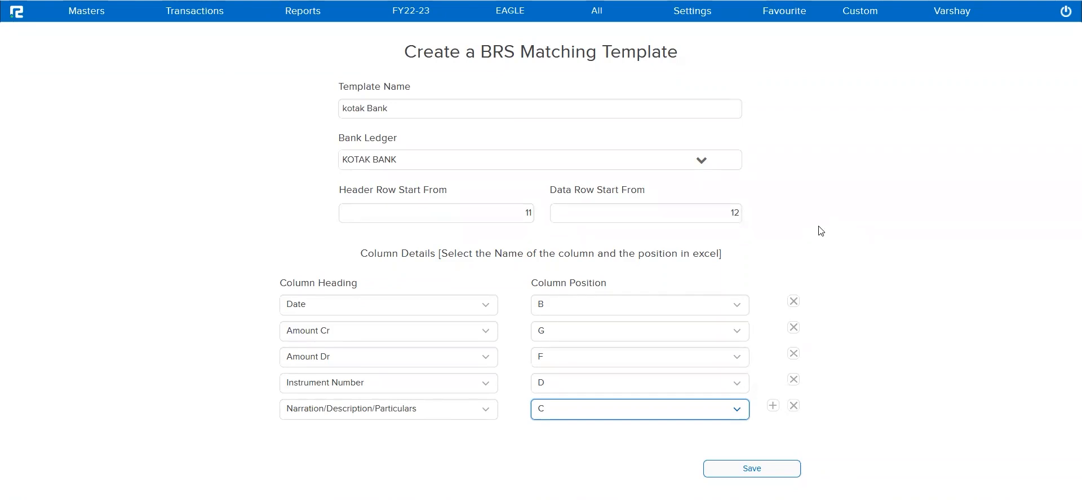
# Step: Review the reference number and description entries in the Excel bank statement against the template's column mapping
pyautogui.hotkey('alt', 'Tab')
pyautogui.click(680, 253)
pyautogui.click(520, 281)
pyautogui.hotkey('alt', 'Tab')
# Step: Go to the list of existing bank templates and open the saved Kotak Bank template to view its settings
pyautogui.click(81, 16)
pyautogui.click(85, 37)
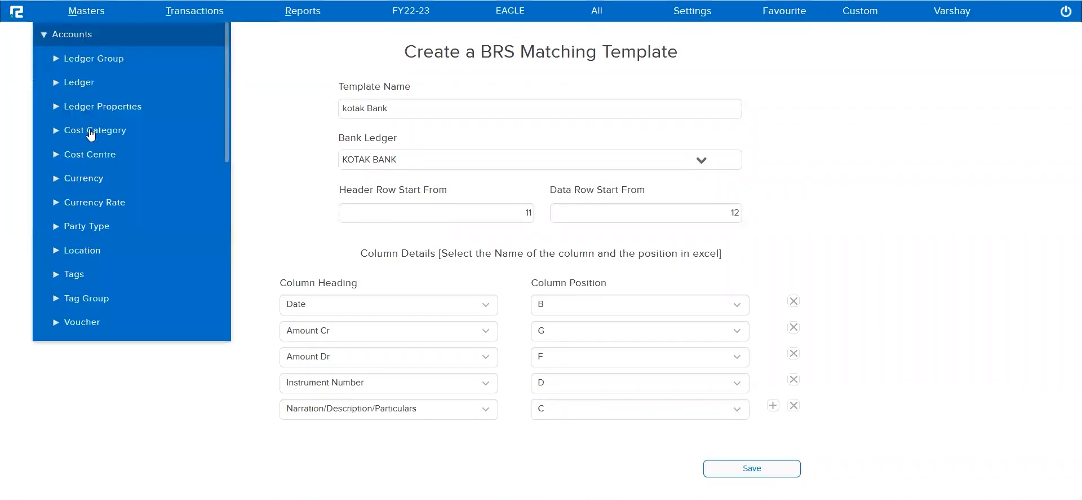
pyautogui.scroll(-3, 96, 264)
pyautogui.scroll(-4, 96, 264)
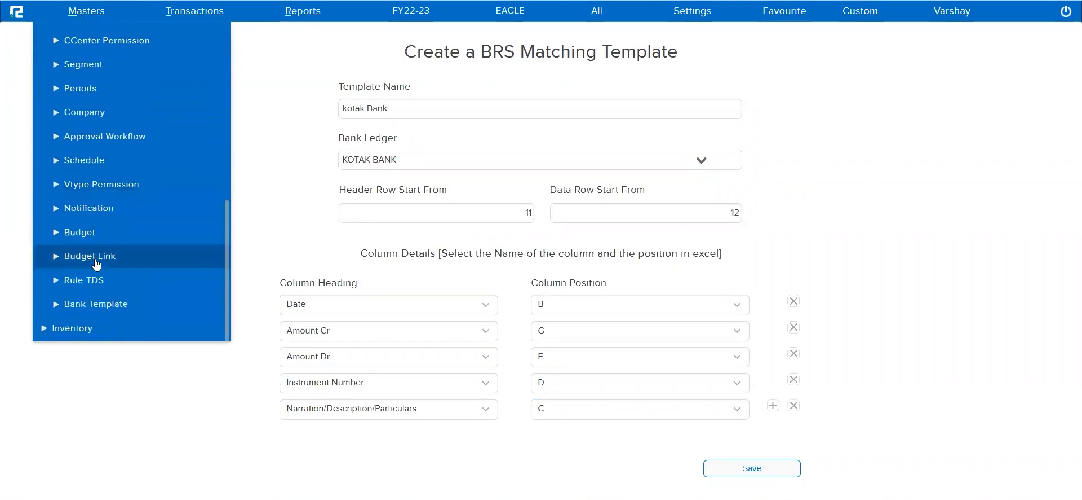
pyautogui.click(101, 306)
pyautogui.click(79, 309)
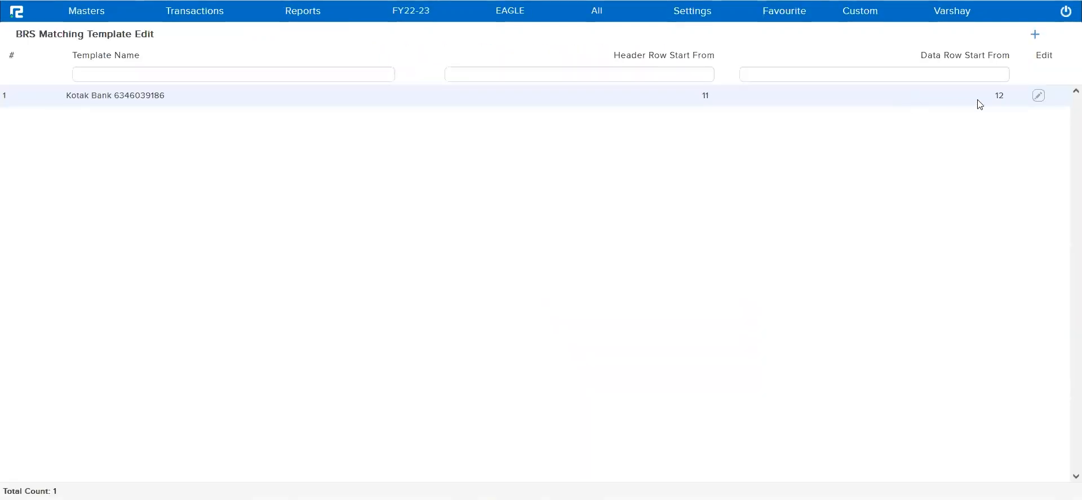
pyautogui.click(1038, 96)
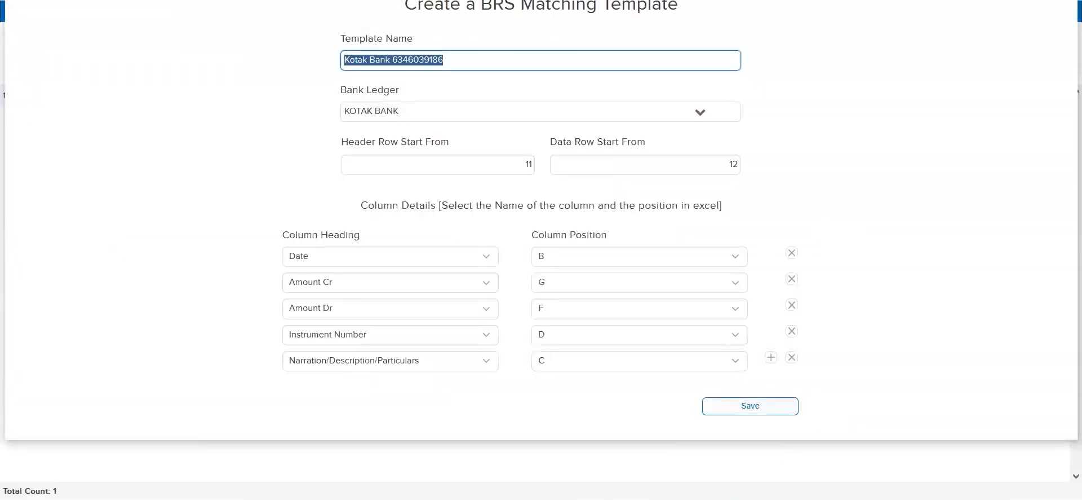
# Step: Close the saved template and recheck the transaction rows in the Excel bank statement
pyautogui.click(628, 426)
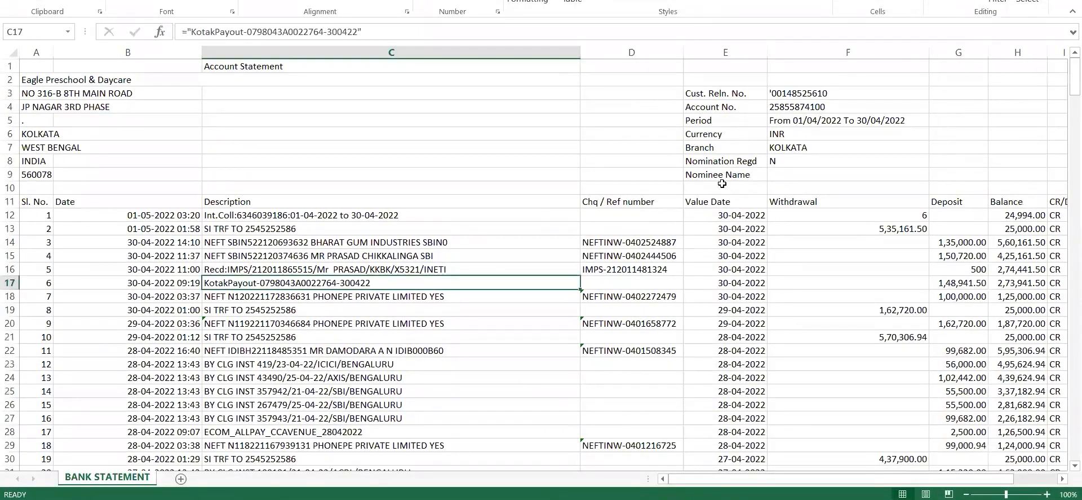
pyautogui.click(733, 243)
pyautogui.hotkey('alt', 'Tab')
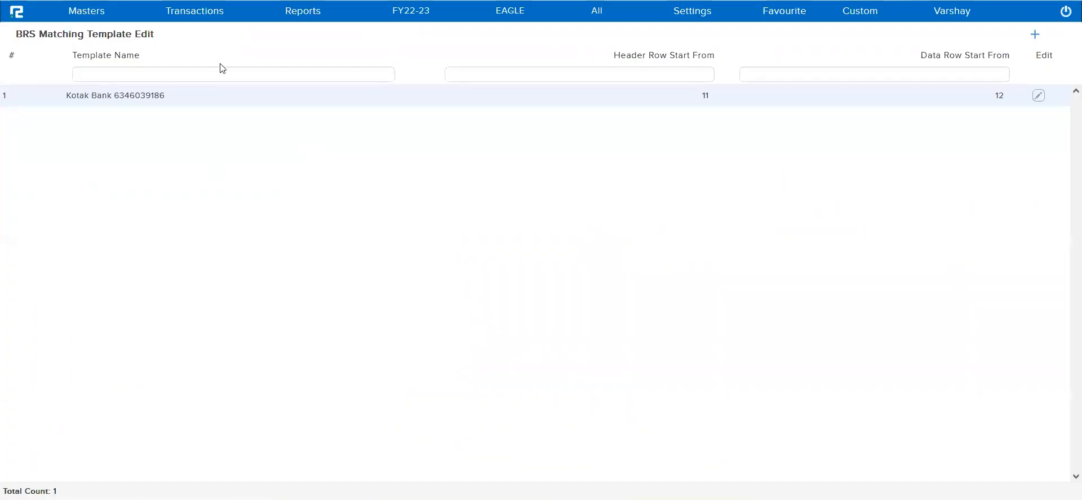
# Step: Open the data import page and switch to the BRS import form
pyautogui.click(188, 19)
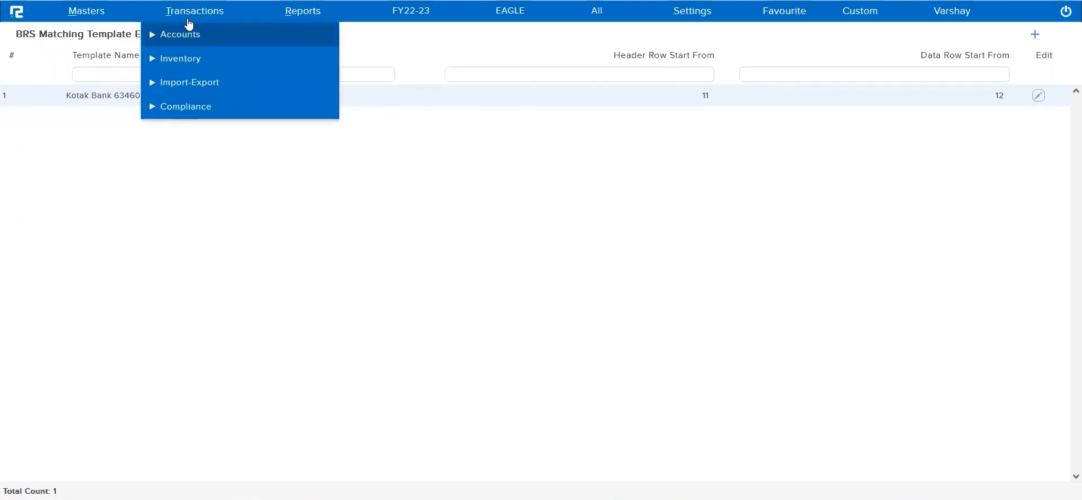
pyautogui.click(189, 83)
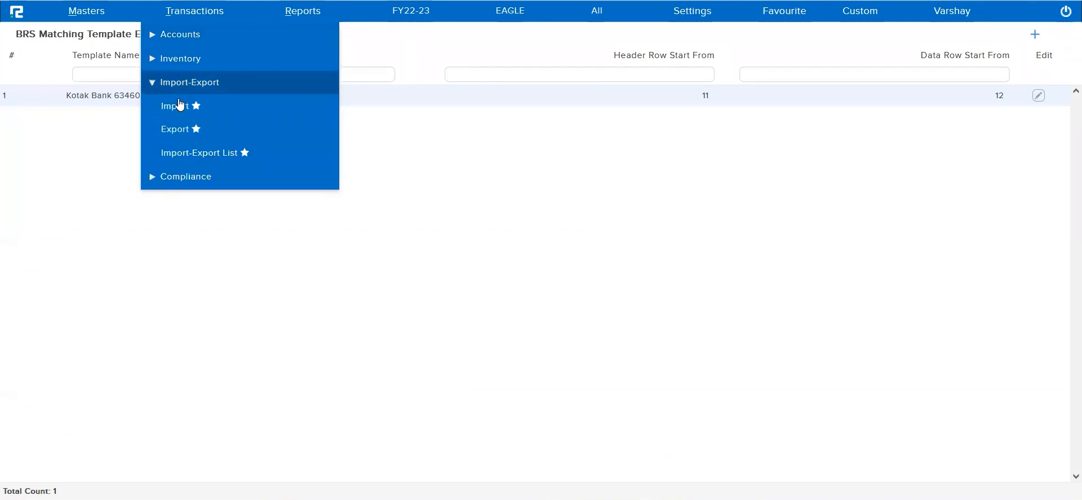
pyautogui.click(176, 107)
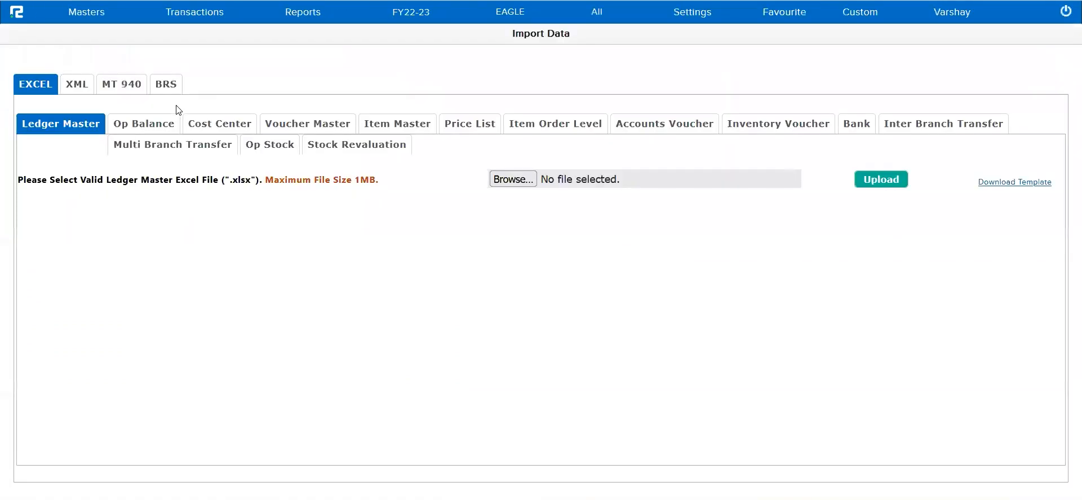
pyautogui.click(172, 93)
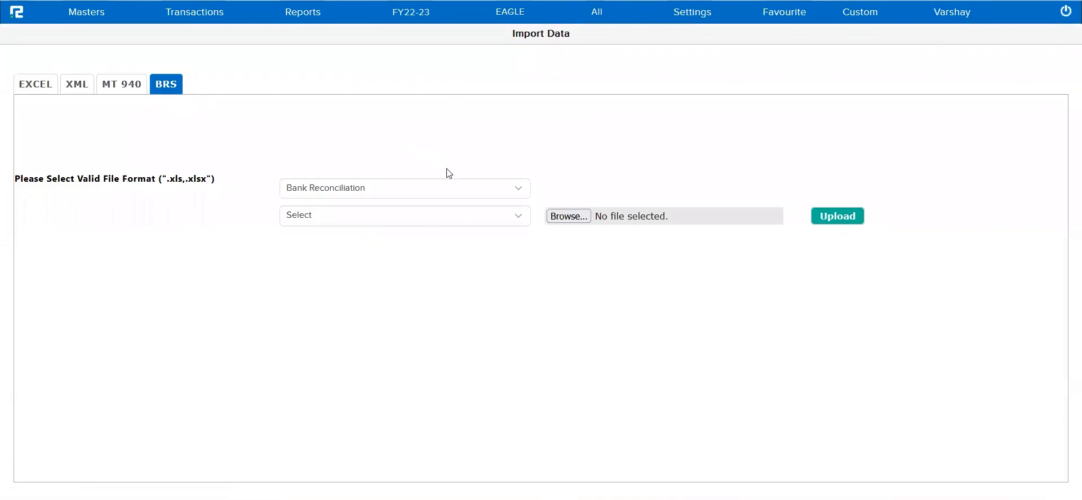
# Step: Set the BRS import type to Bank Entries Posting and the business place to Maharashtra
pyautogui.click(460, 186)
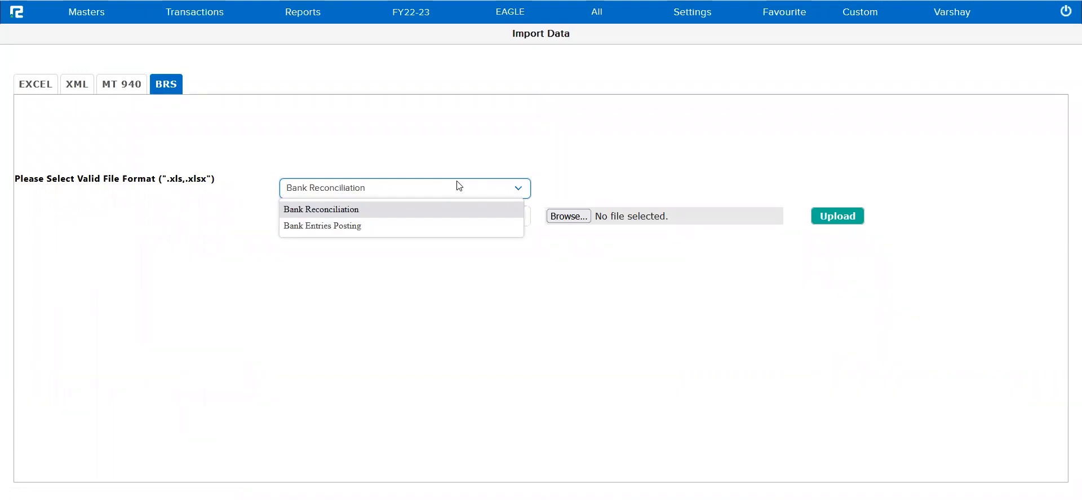
pyautogui.click(438, 226)
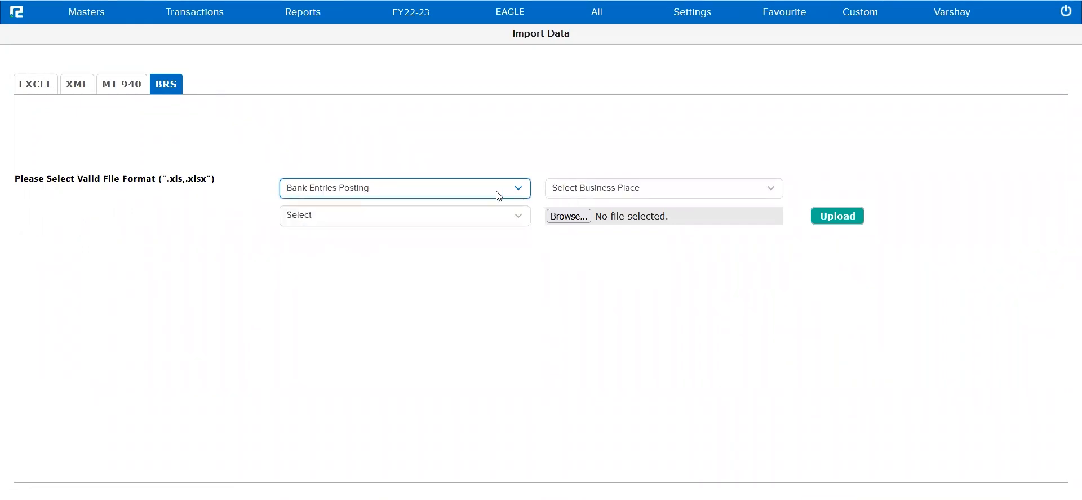
pyautogui.click(591, 195)
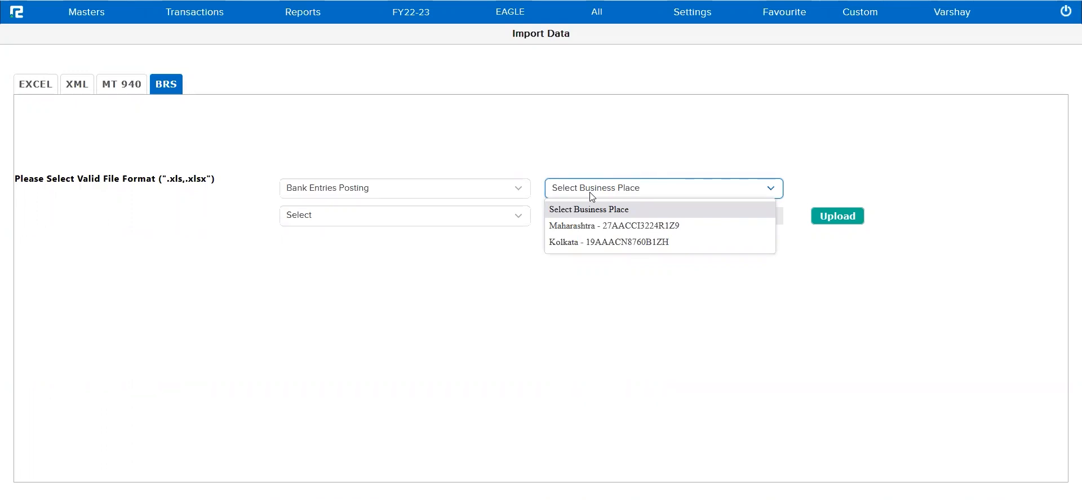
pyautogui.click(642, 227)
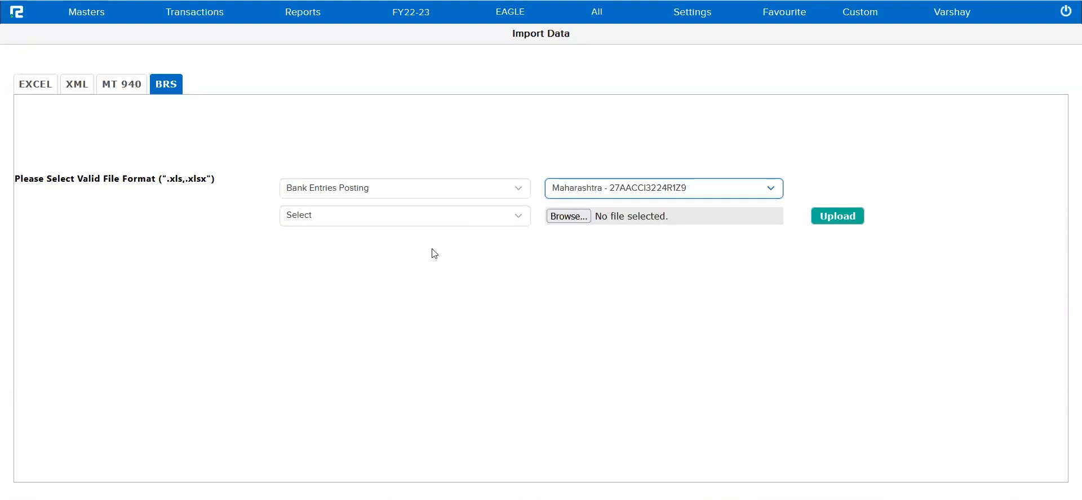
# Step: Select the Kotak Bank template, attach the file Kotak Bank 9186.xlsx from the Desktop and upload it
pyautogui.click(421, 215)
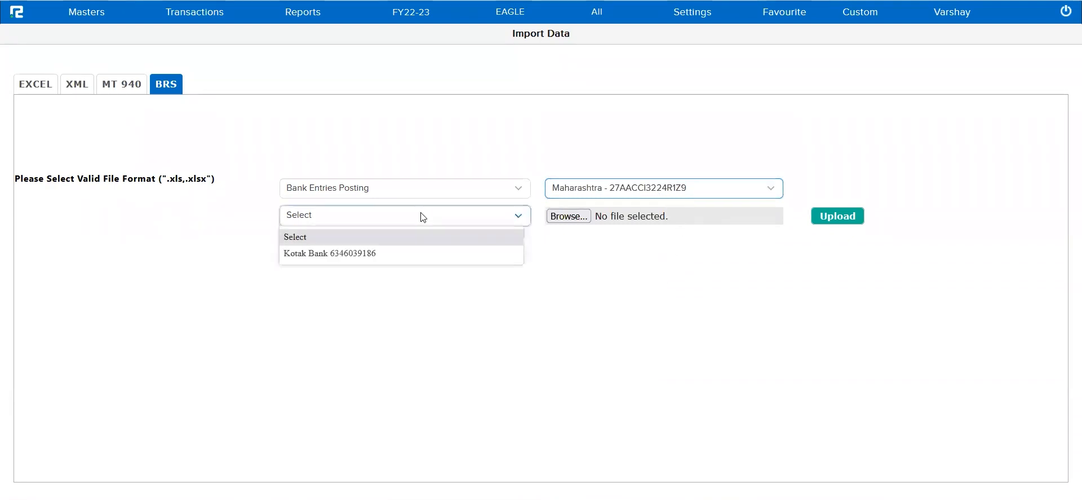
pyautogui.click(414, 255)
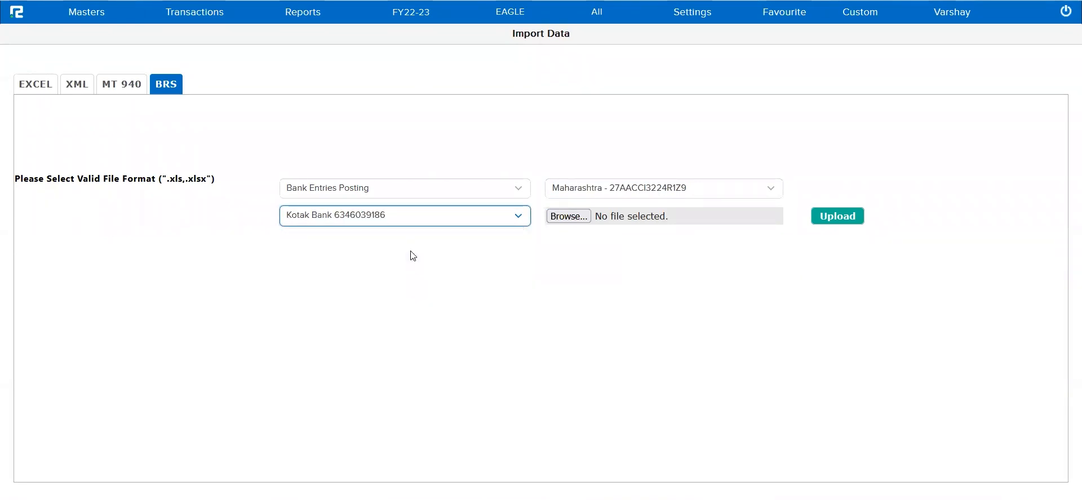
pyautogui.click(582, 219)
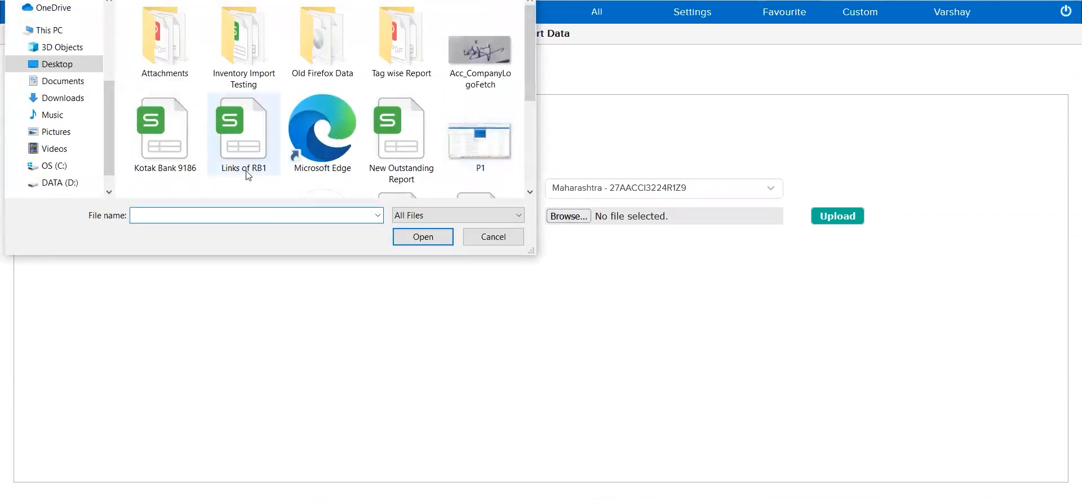
pyautogui.click(173, 142)
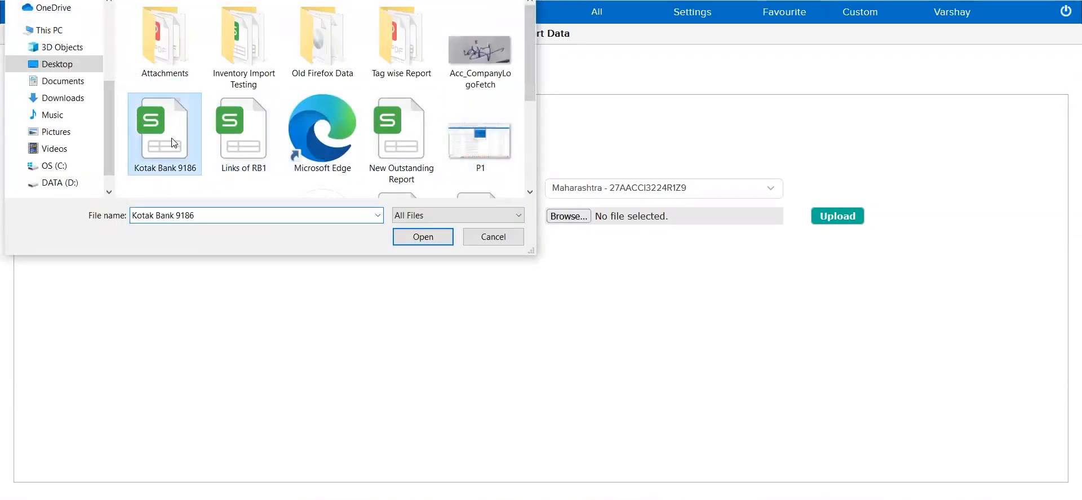
pyautogui.click(429, 239)
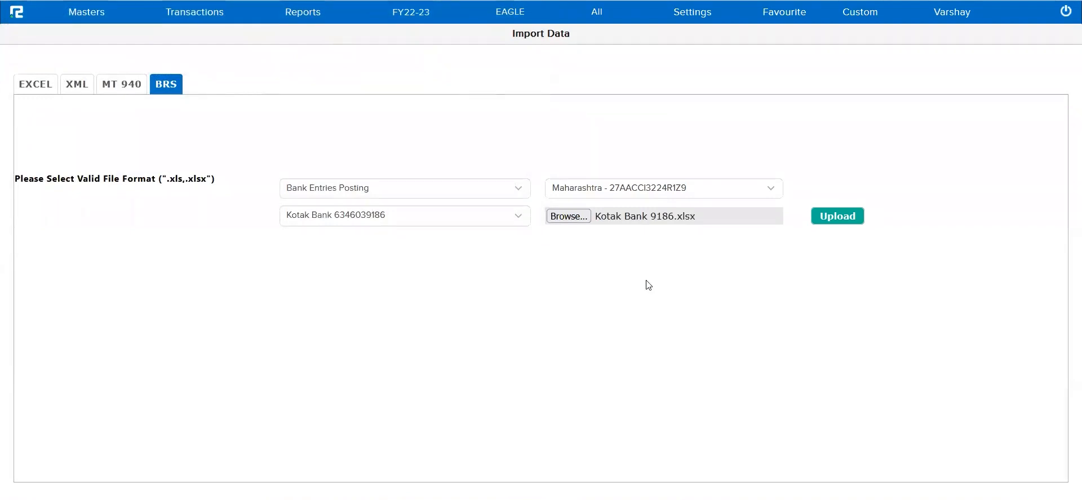
pyautogui.click(844, 216)
# Step: Open the Import-Export List and search for Bank Import files
pyautogui.click(194, 12)
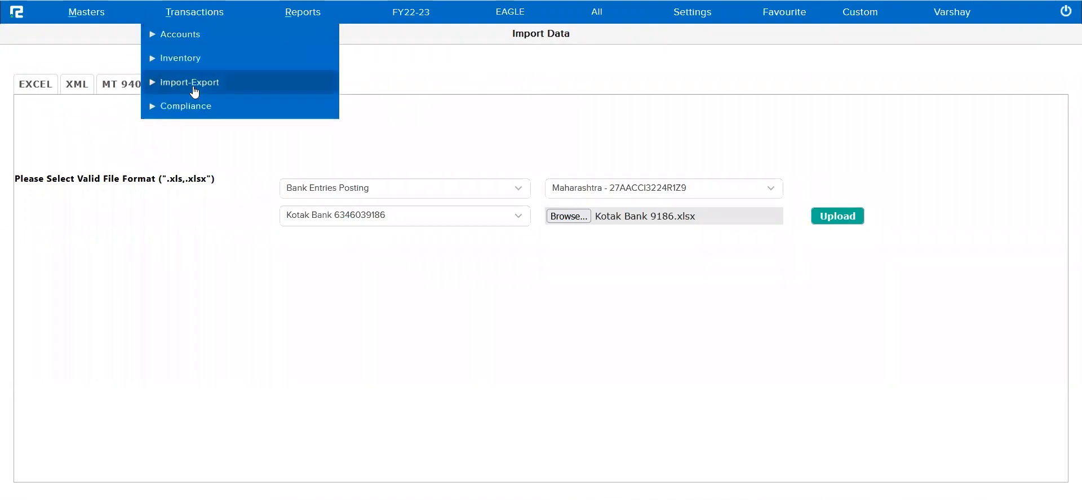
pyautogui.click(194, 89)
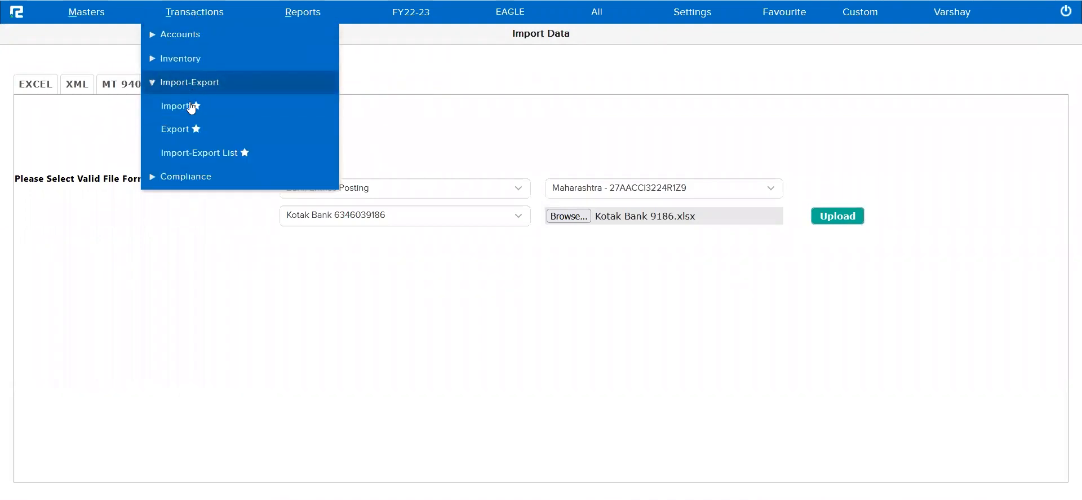
pyautogui.click(220, 157)
pyautogui.click(96, 59)
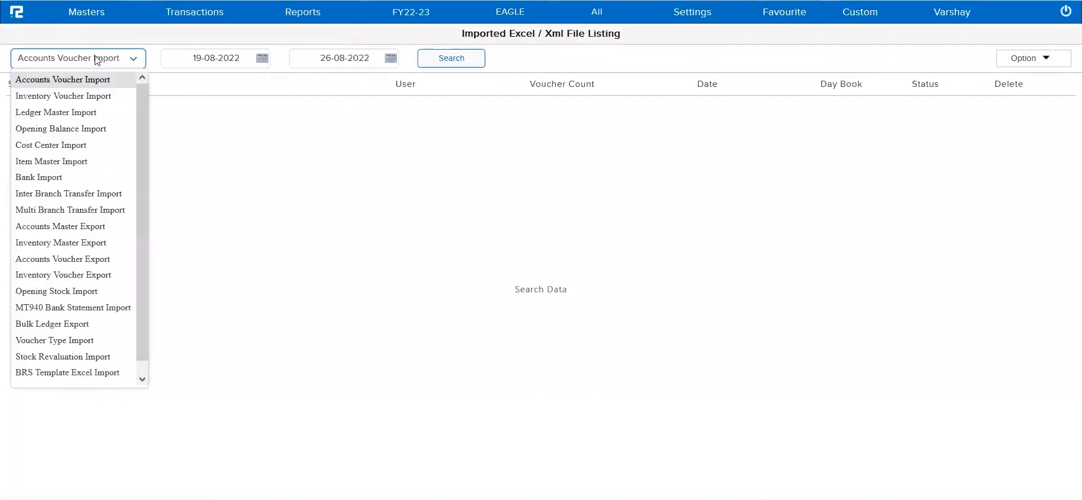
pyautogui.click(56, 178)
pyautogui.click(454, 60)
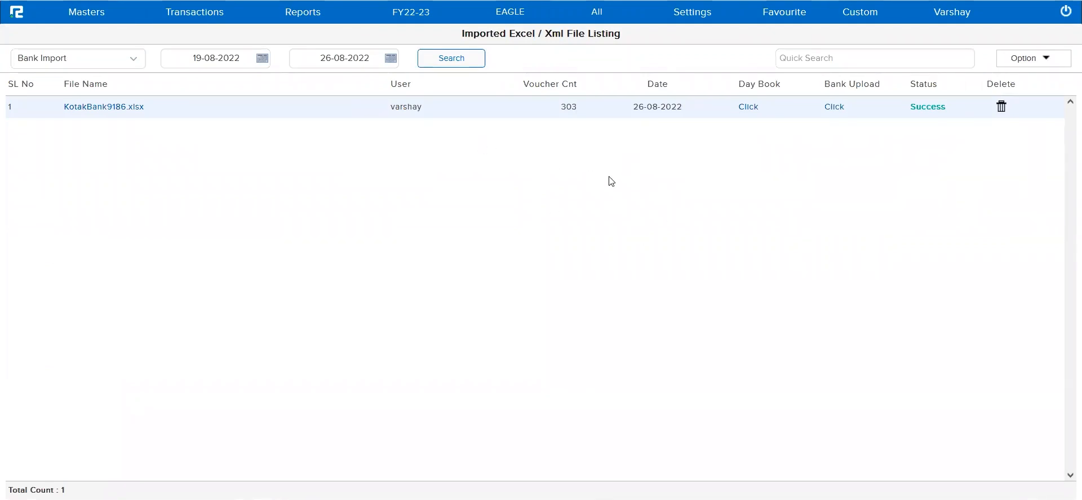
# Step: Open the Day Book of the imported Kotak Bank file and look through its receipt and payment vouchers
pyautogui.tripleClick(767, 86)
pyautogui.tripleClick(858, 84)
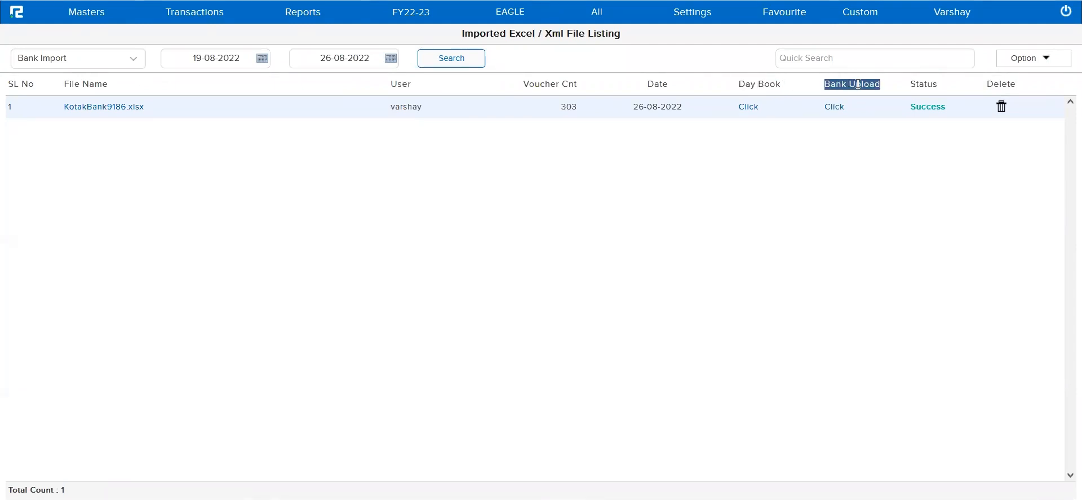
pyautogui.tripleClick(756, 83)
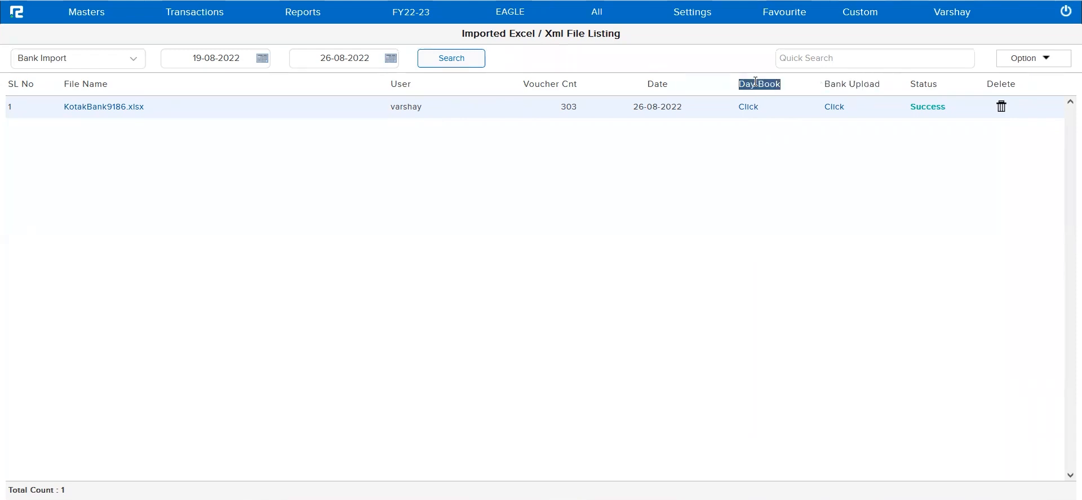
pyautogui.click(750, 110)
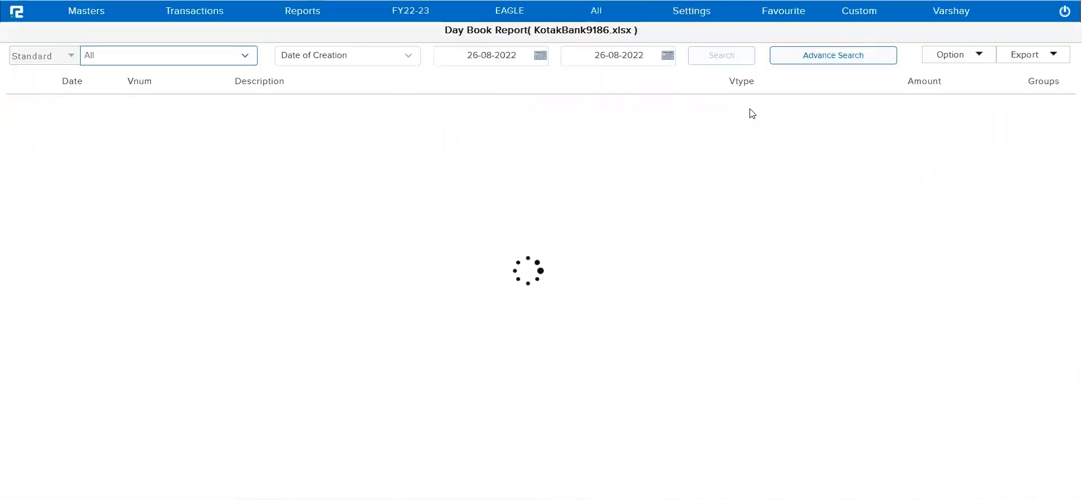
pyautogui.scroll(-20, 645, 326)
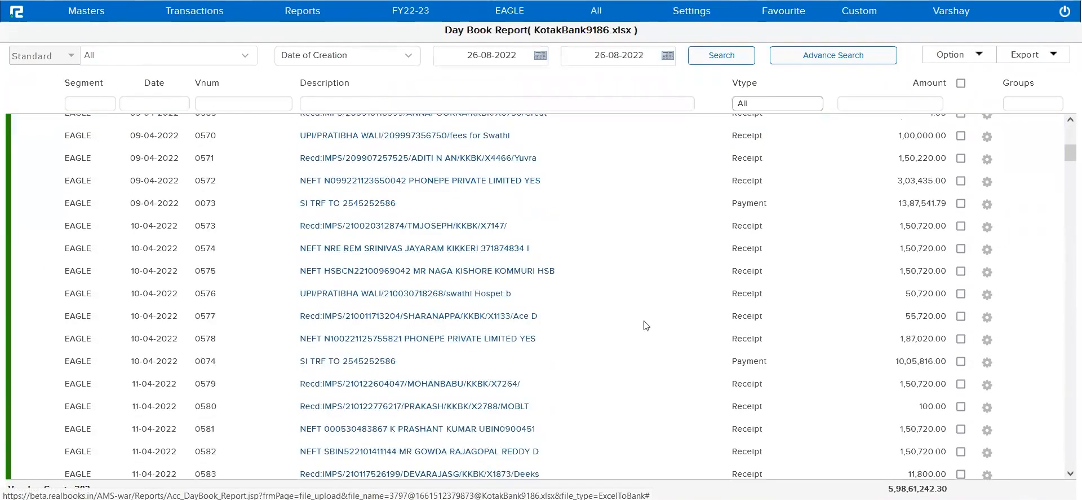
pyautogui.scroll(-20, 646, 326)
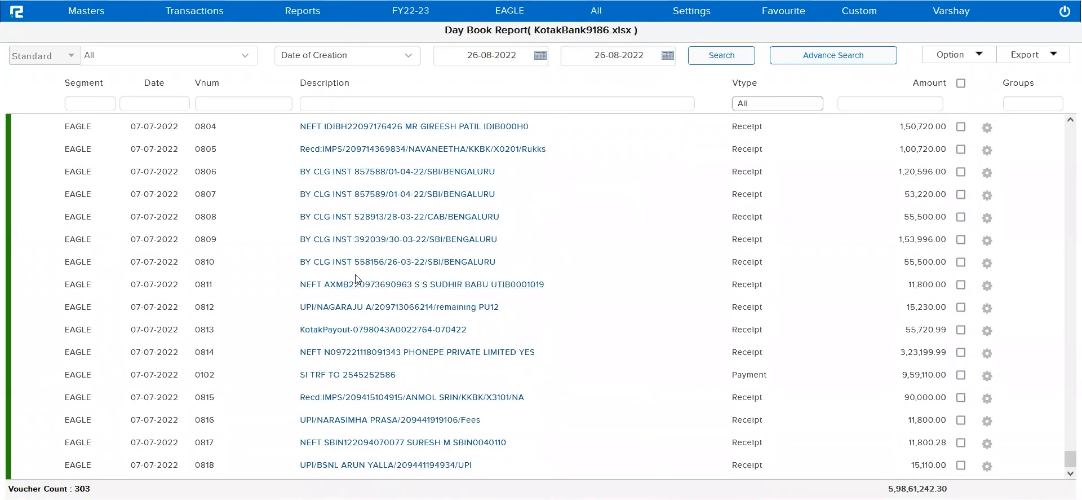
# Step: Check the imported file listing and compare the Day Book vouchers with the transactions in the Excel bank statement
pyautogui.click(369, 0)
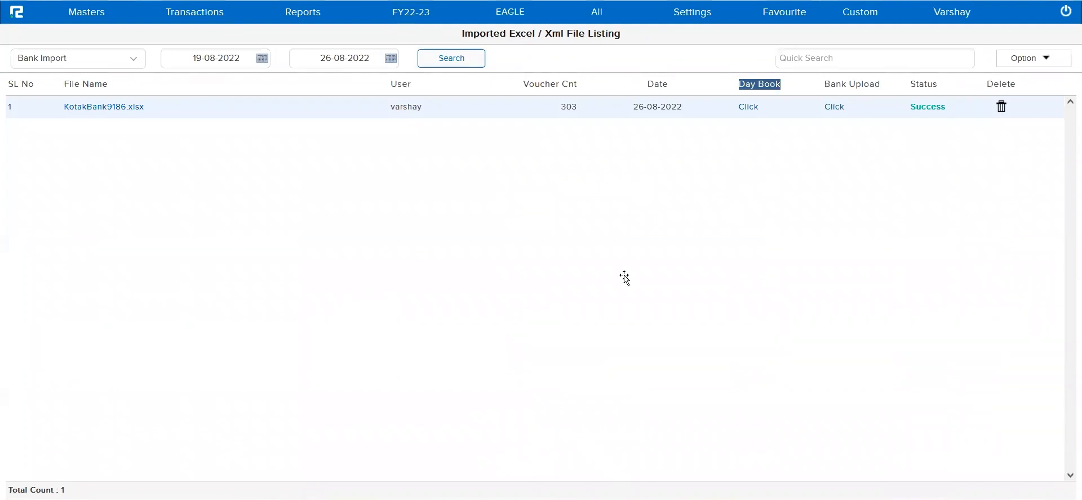
pyautogui.hotkey('ctrl', 'Tab')
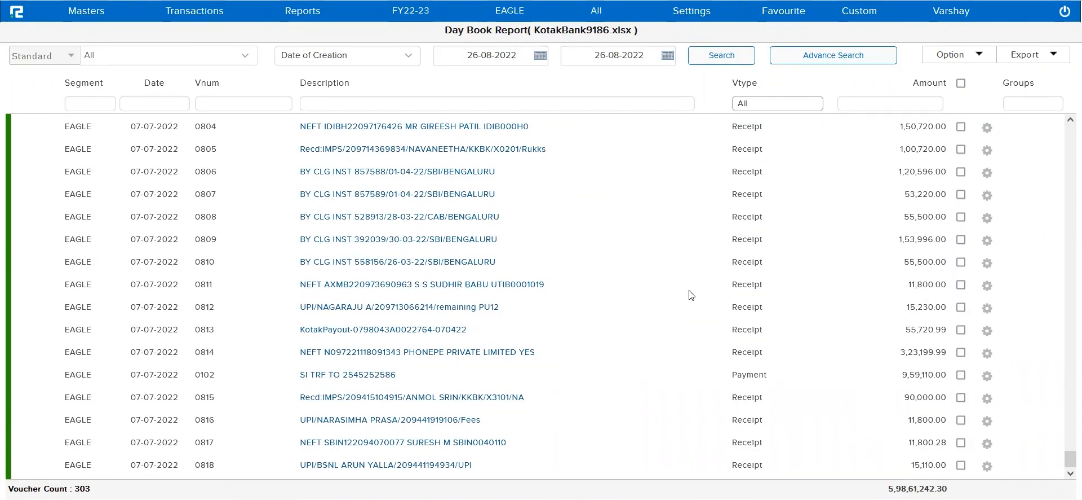
pyautogui.hotkey('alt', 'Tab')
pyautogui.click(553, 336)
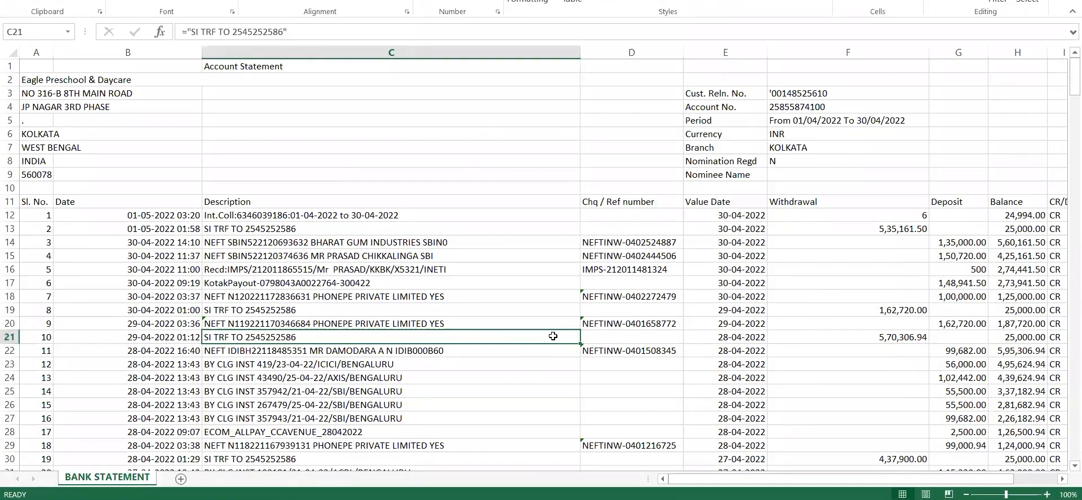
pyautogui.hotkey('alt', 'Tab')
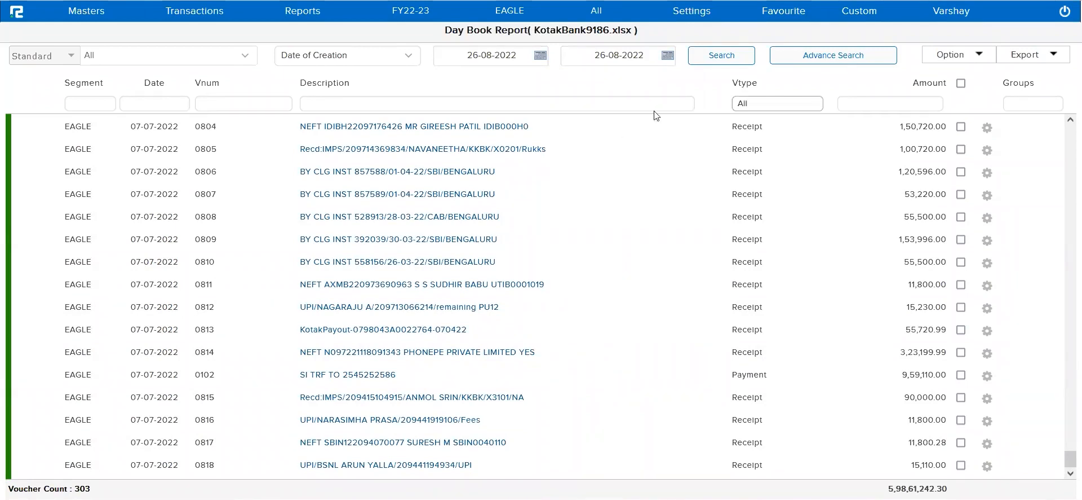
# Step: Show the ledgers in the Day Book report and review the Suspense A/C and KOTAK BANK postings of the vouchers
pyautogui.click(938, 56)
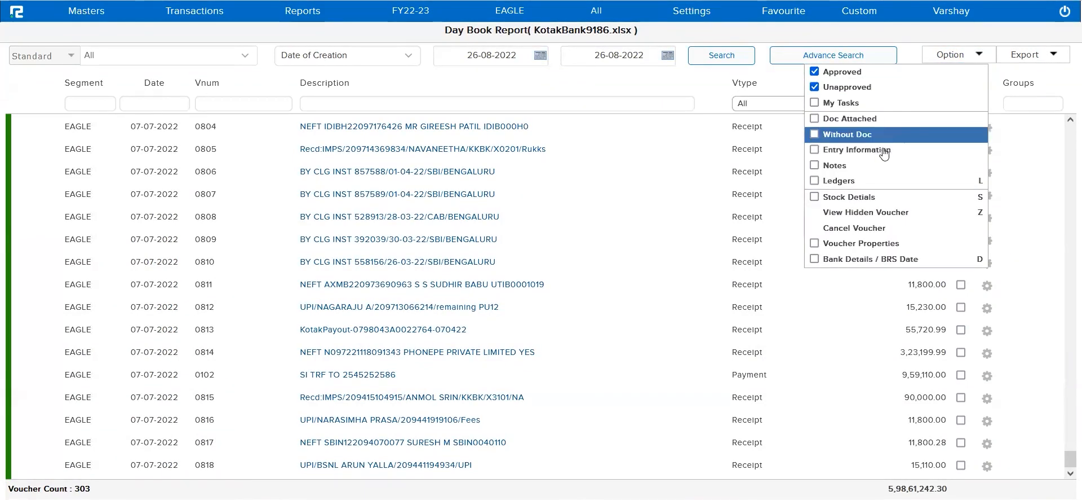
pyautogui.click(840, 182)
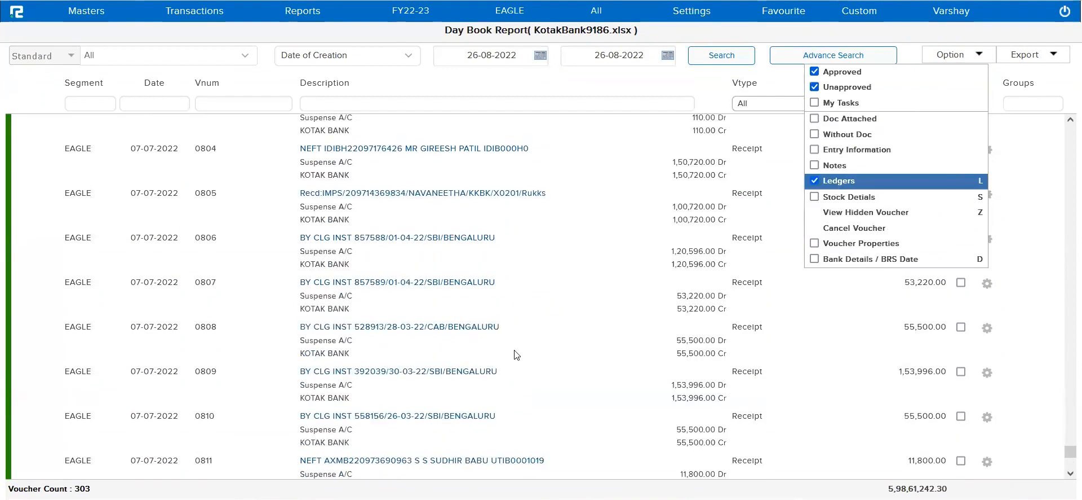
pyautogui.scroll(-5, 515, 284)
pyautogui.tripleClick(321, 228)
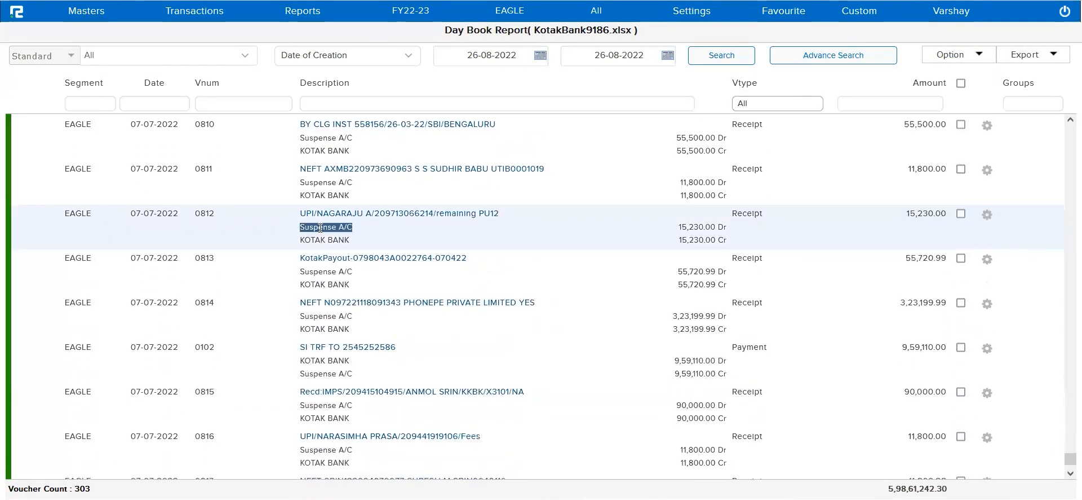
pyautogui.tripleClick(327, 238)
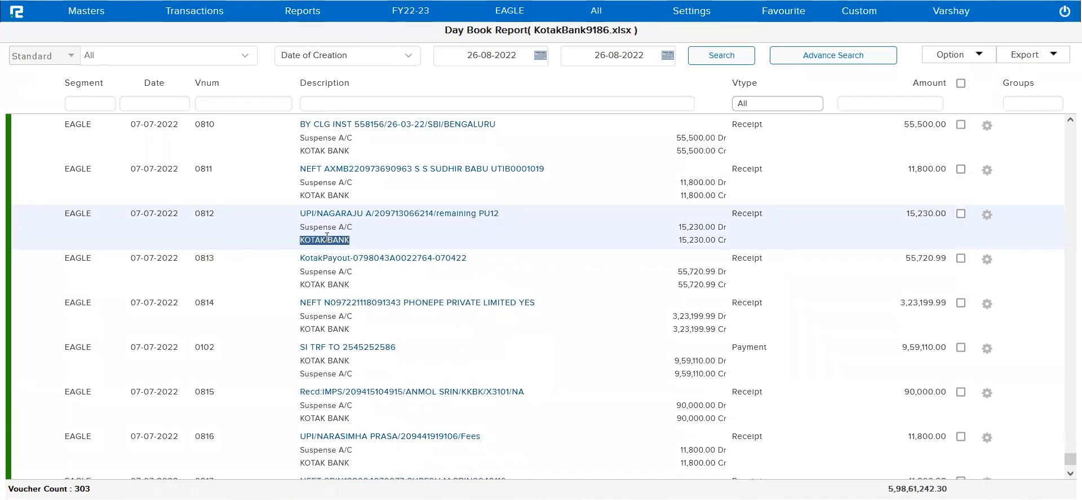
pyautogui.scroll(-2, 327, 237)
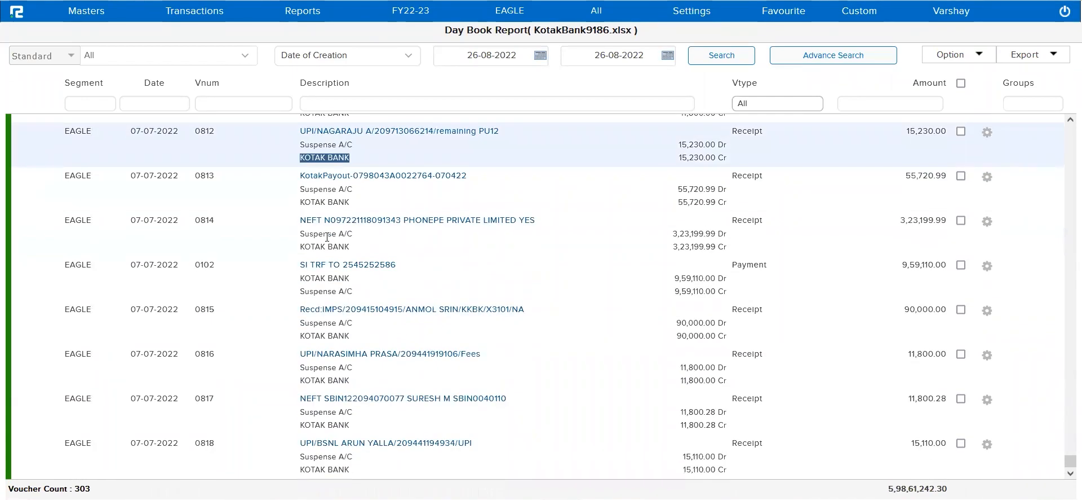
pyautogui.scroll(15, 327, 236)
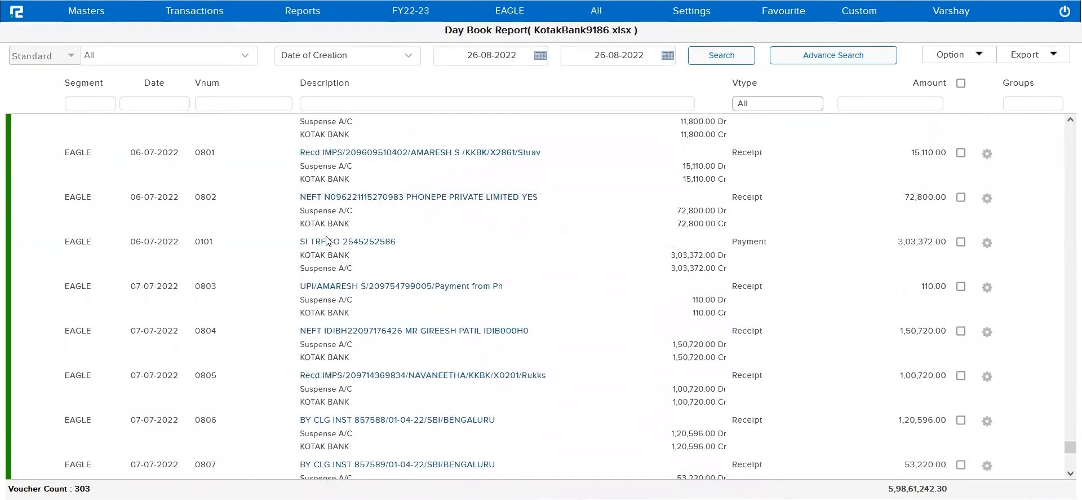
pyautogui.scroll(4, 327, 237)
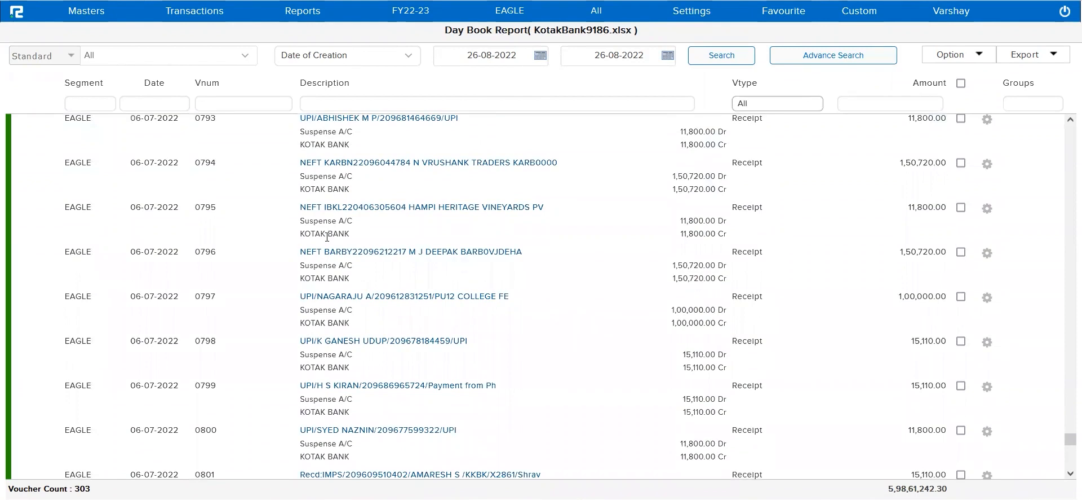
pyautogui.scroll(12, 327, 237)
# Step: Return to the imported file listing and open the Bank Upload report of KotakBank9186.xlsx
pyautogui.click(231, 1)
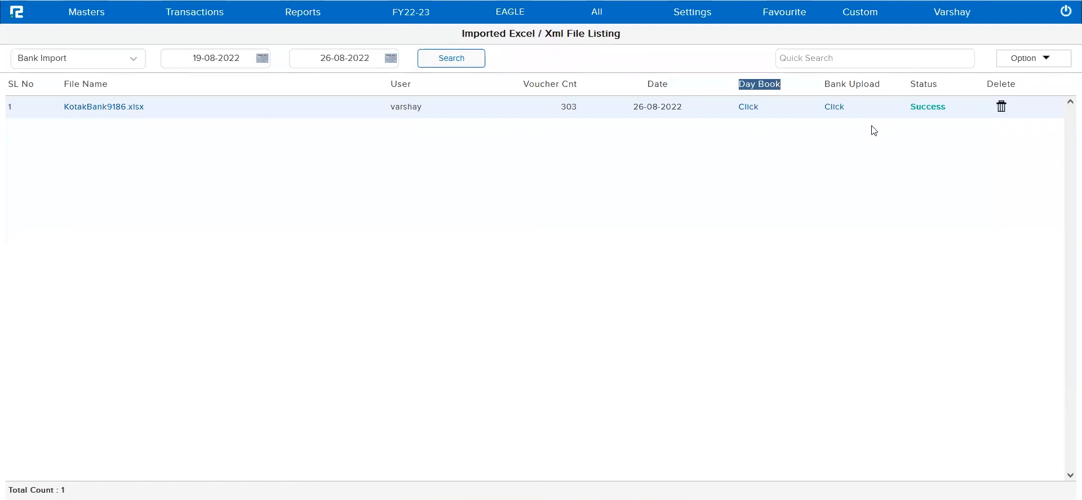
pyautogui.tripleClick(861, 86)
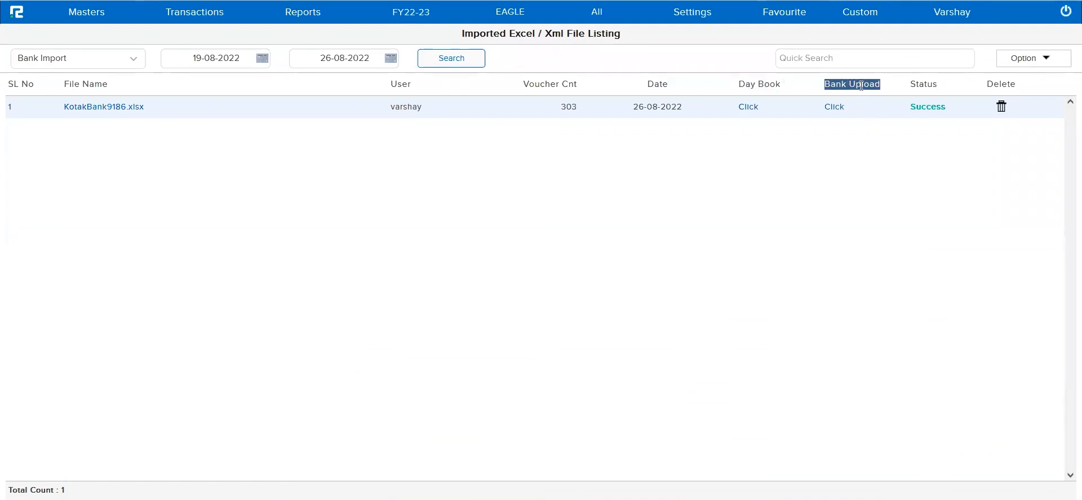
pyautogui.click(835, 107)
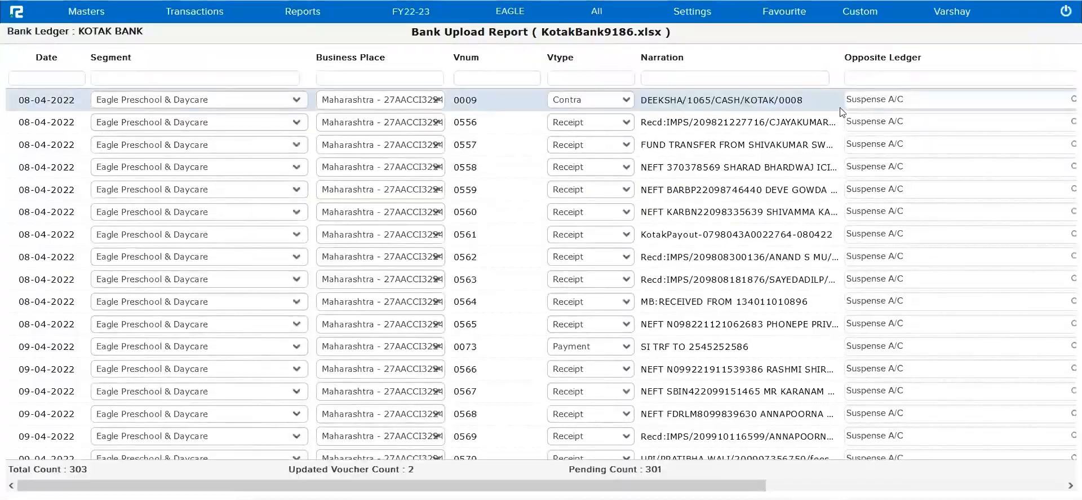
# Step: Look through the Bank Upload entries, checking their opposite ledgers, debit and credit amounts, segments and the total count
pyautogui.hscroll(5, 794, 274)
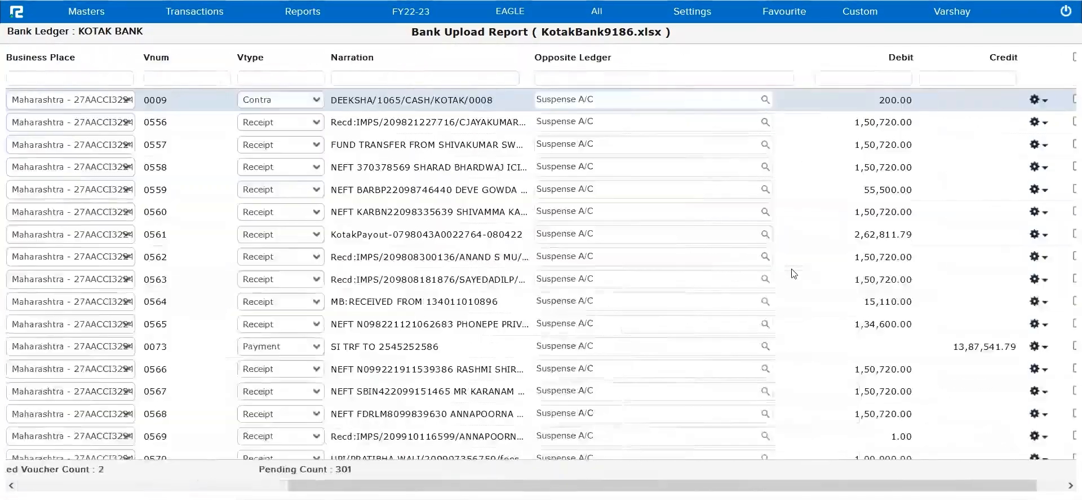
pyautogui.scroll(-20, 793, 273)
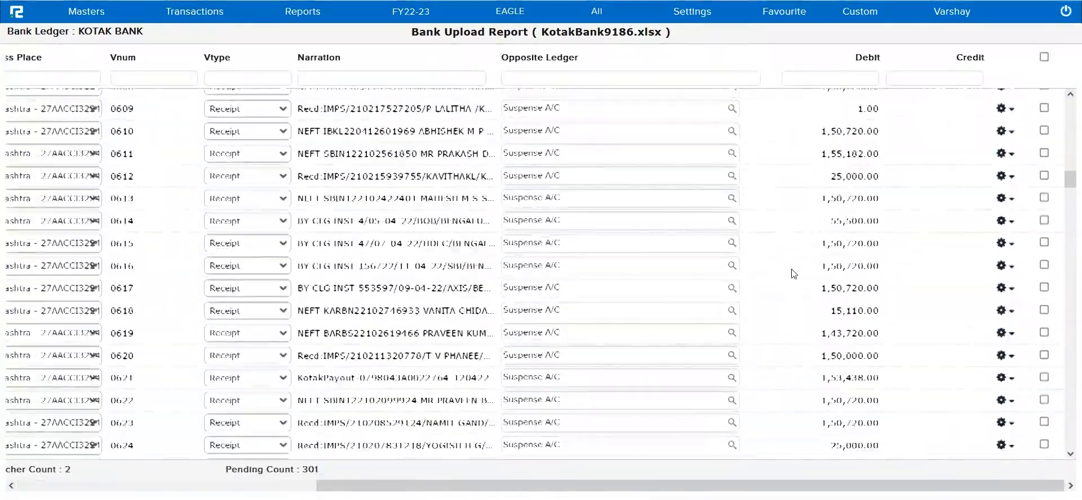
pyautogui.scroll(-3, 793, 273)
pyautogui.hscroll(-3, 590, 254)
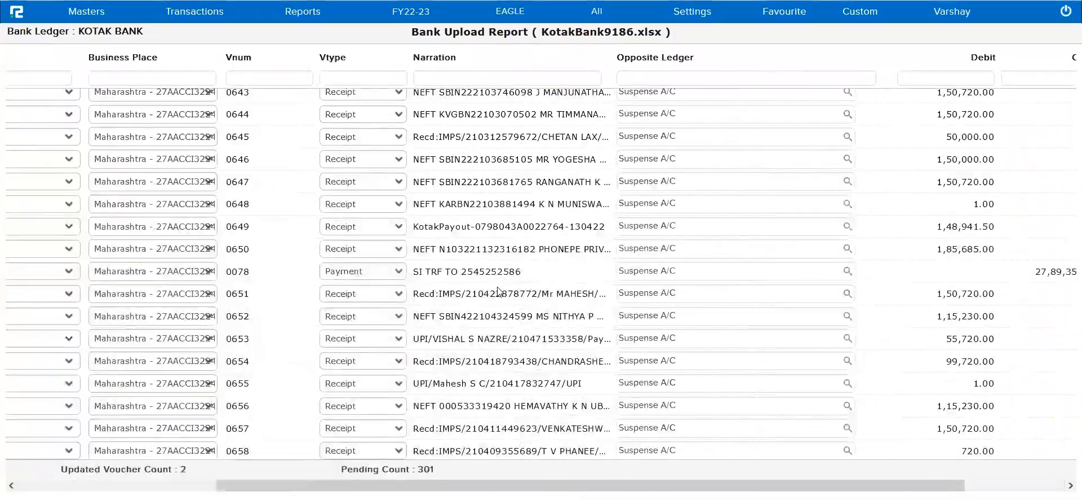
pyautogui.hscroll(-3, 486, 207)
pyautogui.scroll(20, 488, 209)
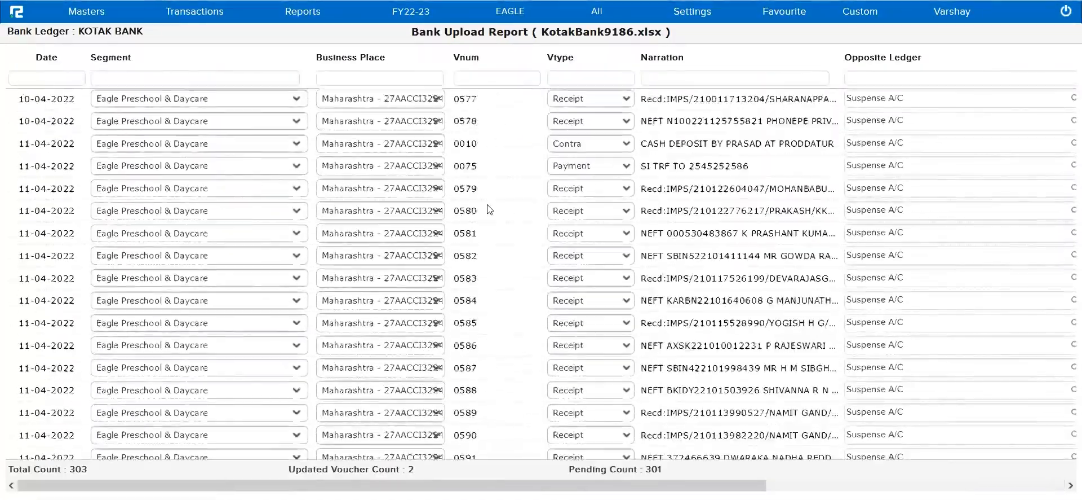
pyautogui.scroll(3, 487, 209)
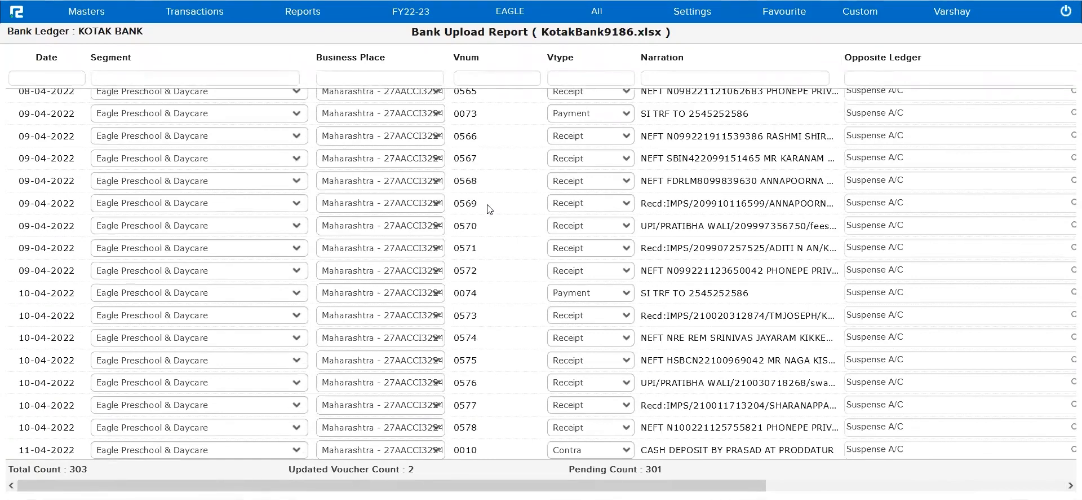
pyautogui.scroll(10, 488, 209)
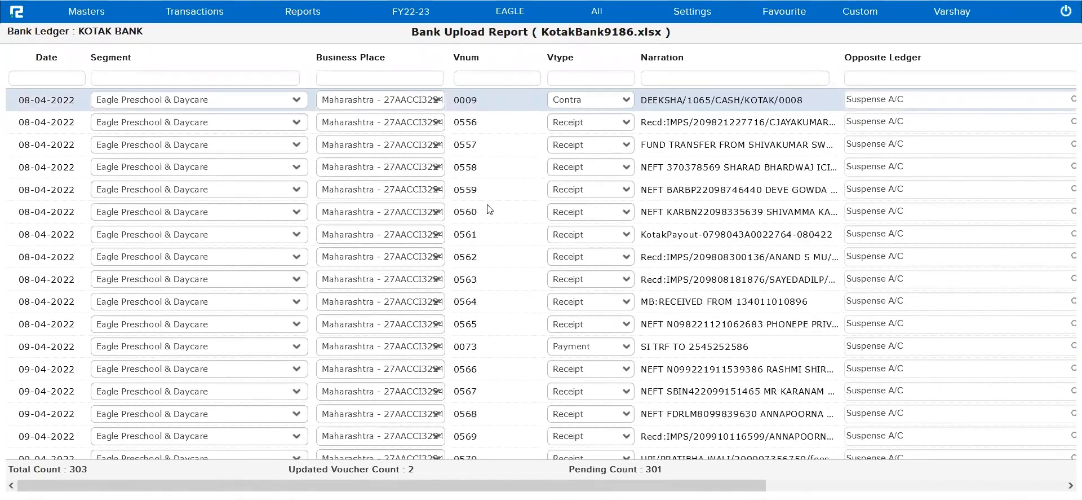
pyautogui.moveTo(9, 469); pyautogui.dragTo(88, 469)
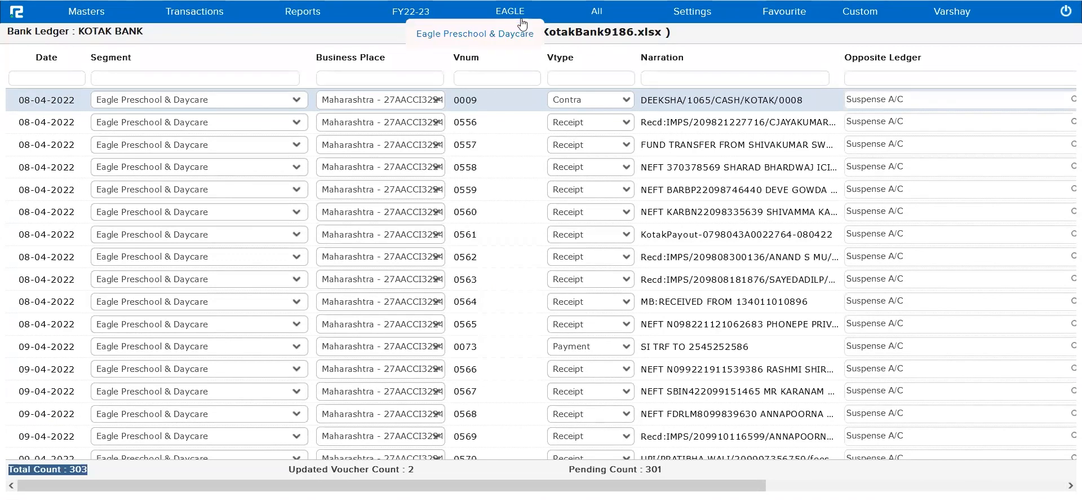
# Step: Assign receipt voucher 0558 to the ANUP segment and the Kolkata business place, keeping its voucher type as Receipt
pyautogui.click(598, 14)
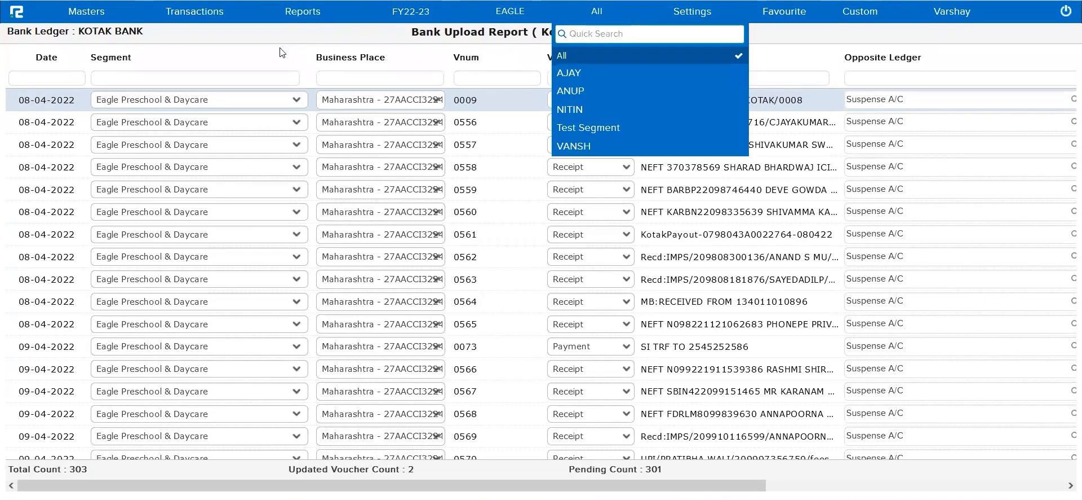
pyautogui.click(257, 58)
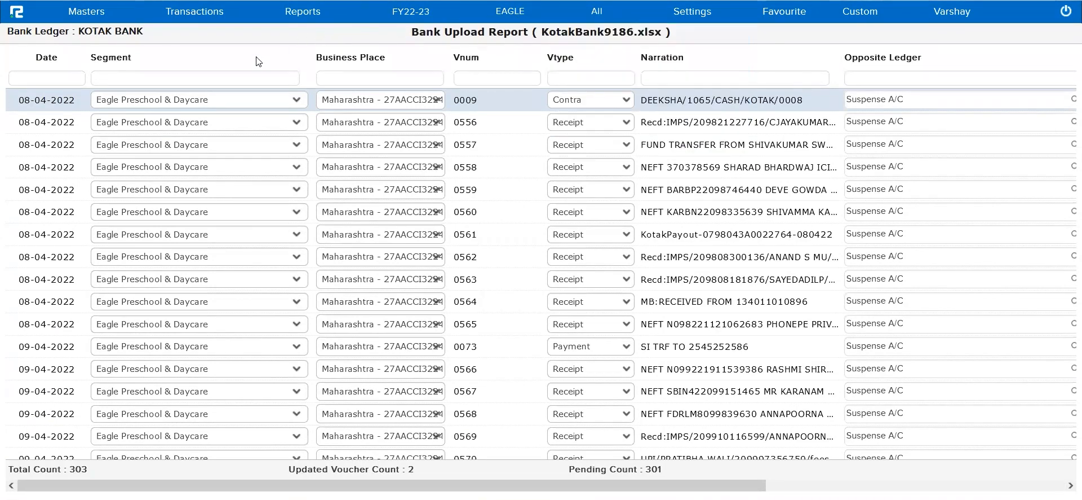
pyautogui.click(219, 169)
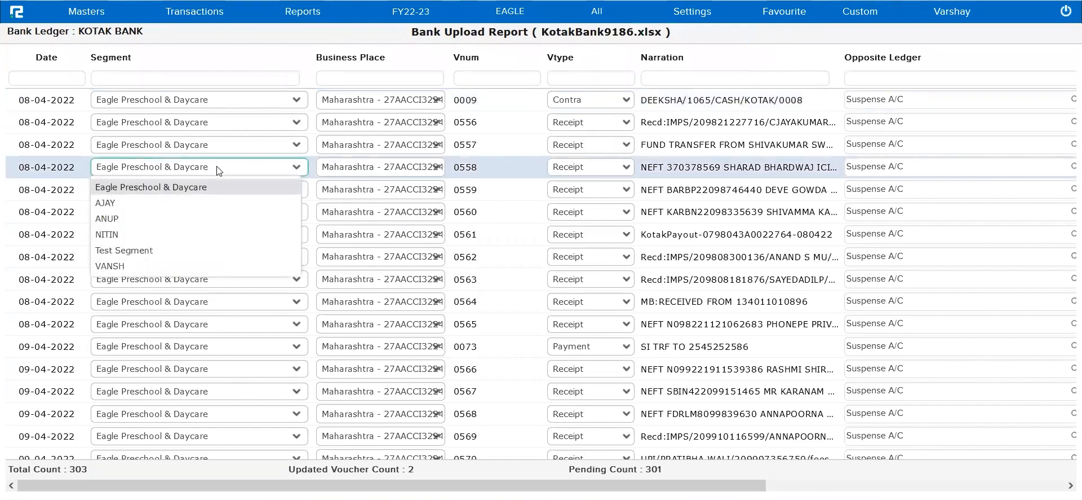
pyautogui.click(184, 218)
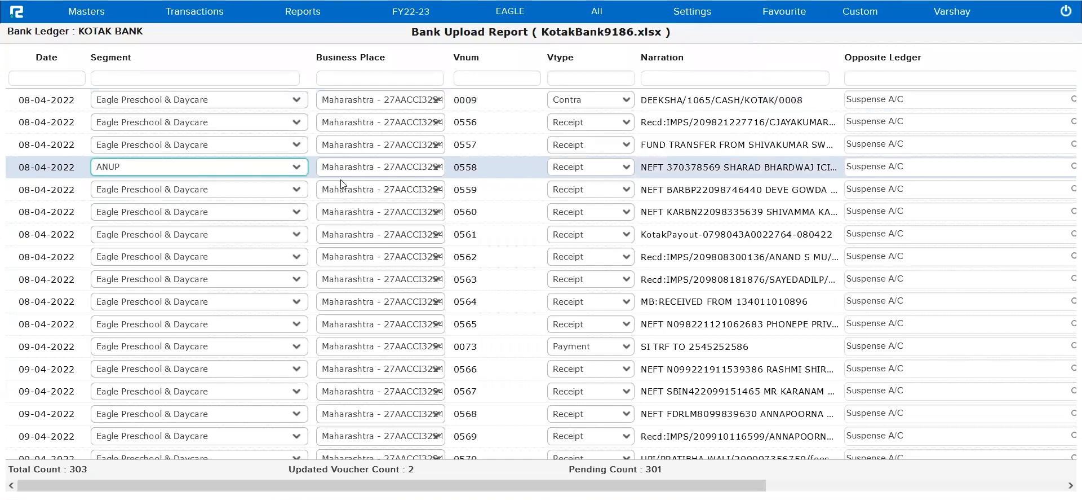
pyautogui.click(435, 168)
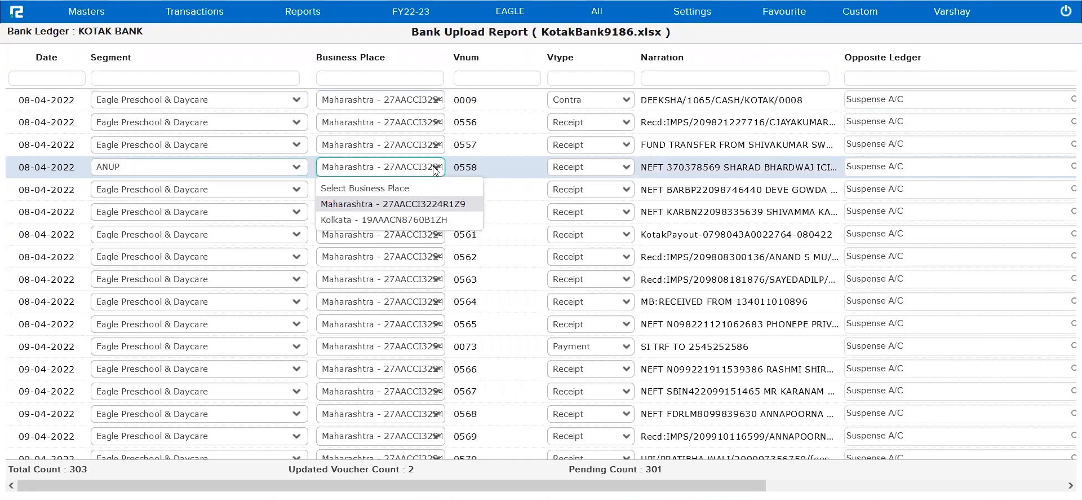
pyautogui.click(445, 220)
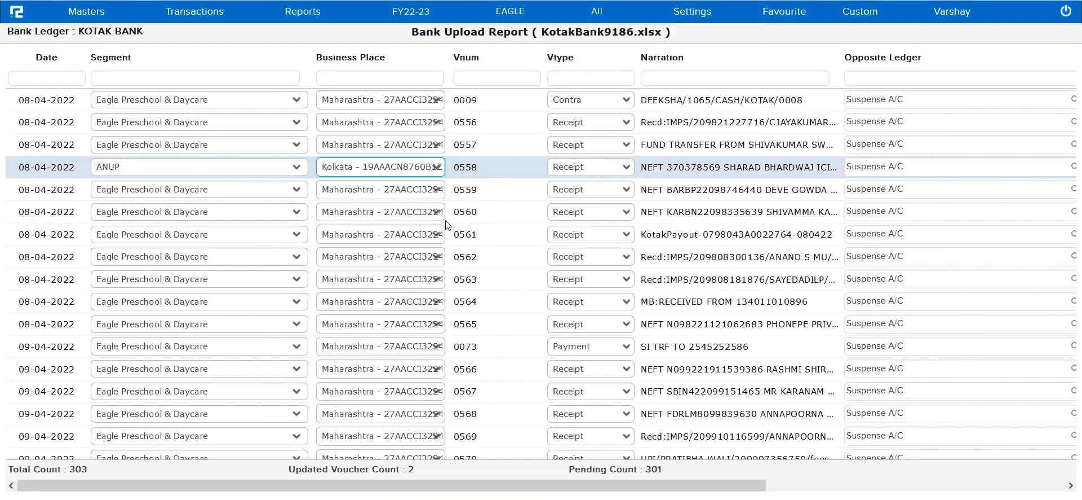
pyautogui.click(617, 167)
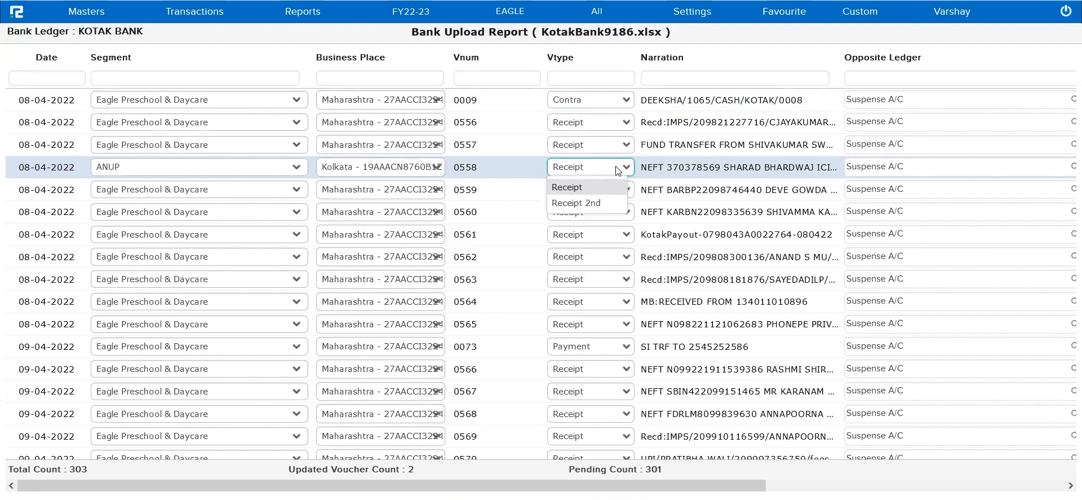
pyautogui.click(699, 167)
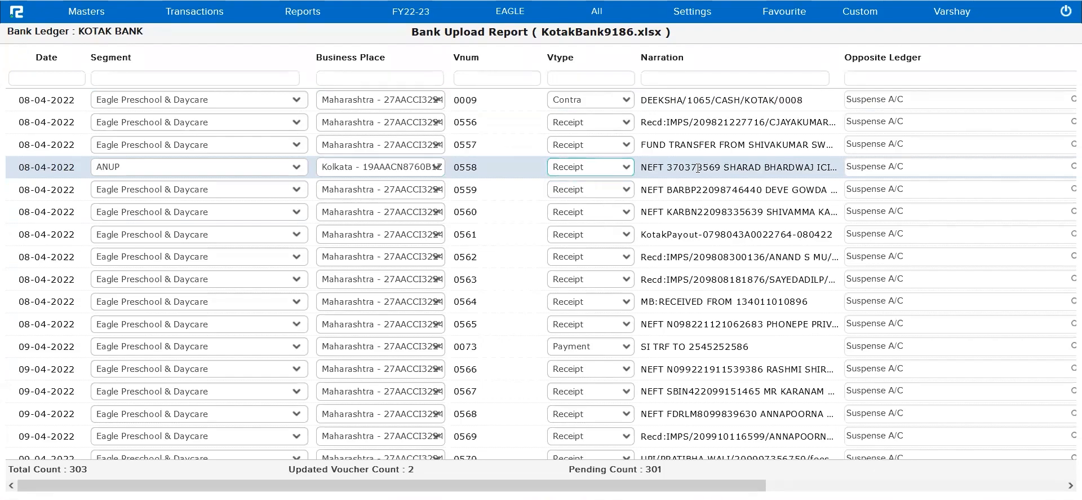
# Step: Replace the opposite ledger of voucher 0558 with ABC Private Limited
pyautogui.hscroll(5, 699, 167)
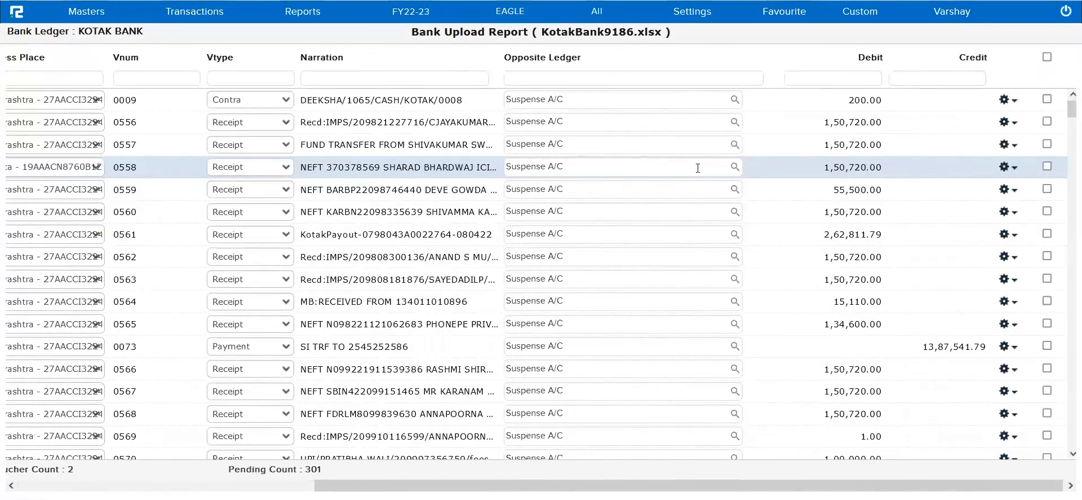
pyautogui.click(689, 170)
pyautogui.press('BackSpace')
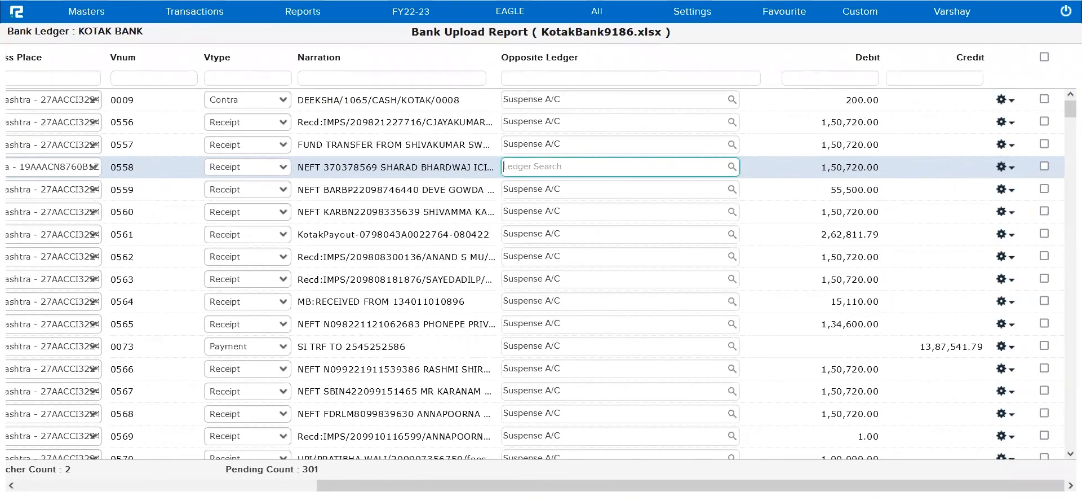
pyautogui.write('limite')
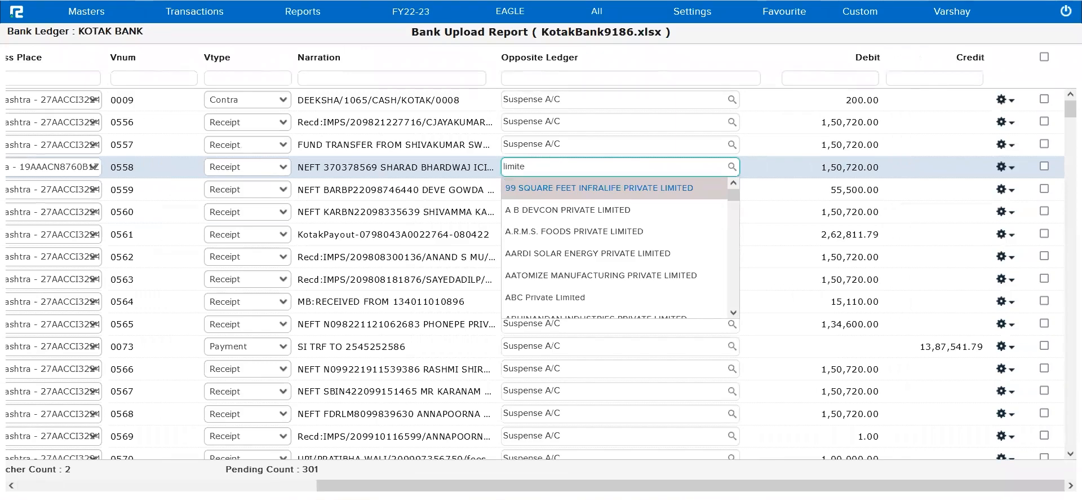
pyautogui.press('Down')
pyautogui.press('Down')
pyautogui.press('Down')
pyautogui.press('Down')
pyautogui.press('Down')
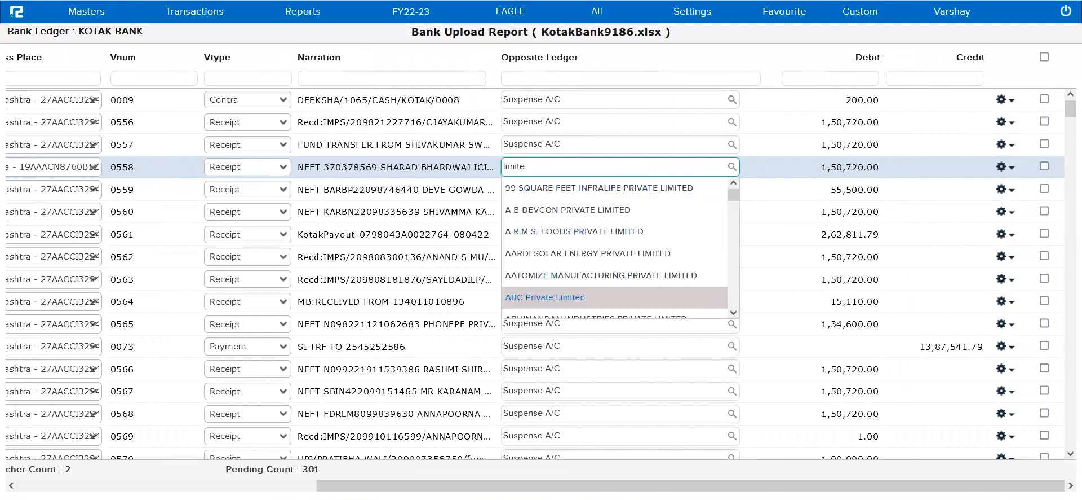
pyautogui.press('Return')
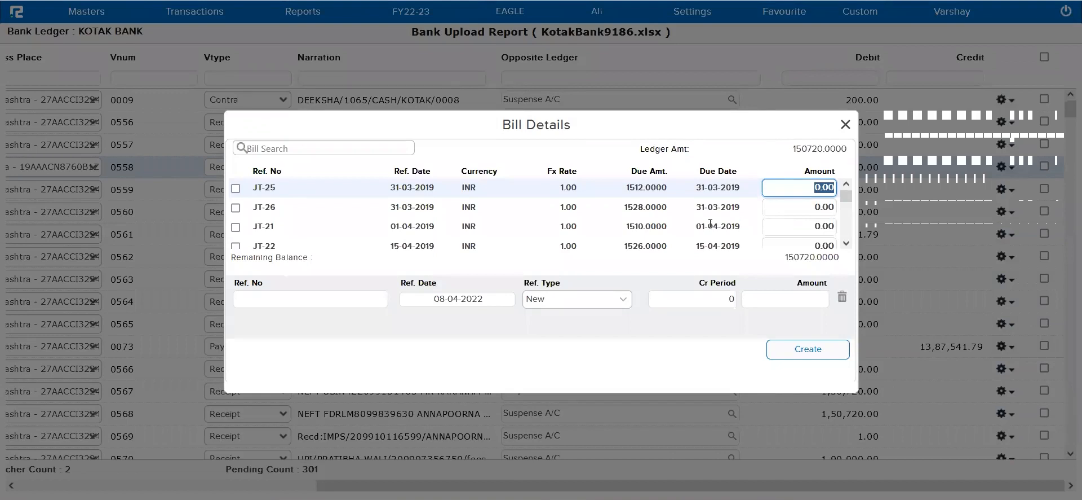
# Step: Allocate the receipt to bills JT-20 and JT-27 with their full due amounts
pyautogui.scroll(-2, 546, 213)
pyautogui.click(236, 226)
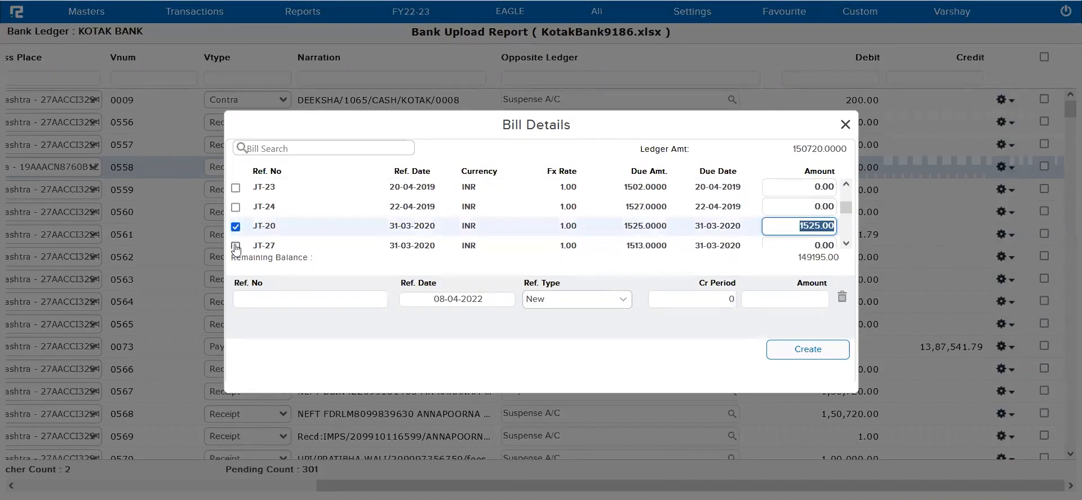
pyautogui.click(236, 246)
pyautogui.scroll(-1, 344, 231)
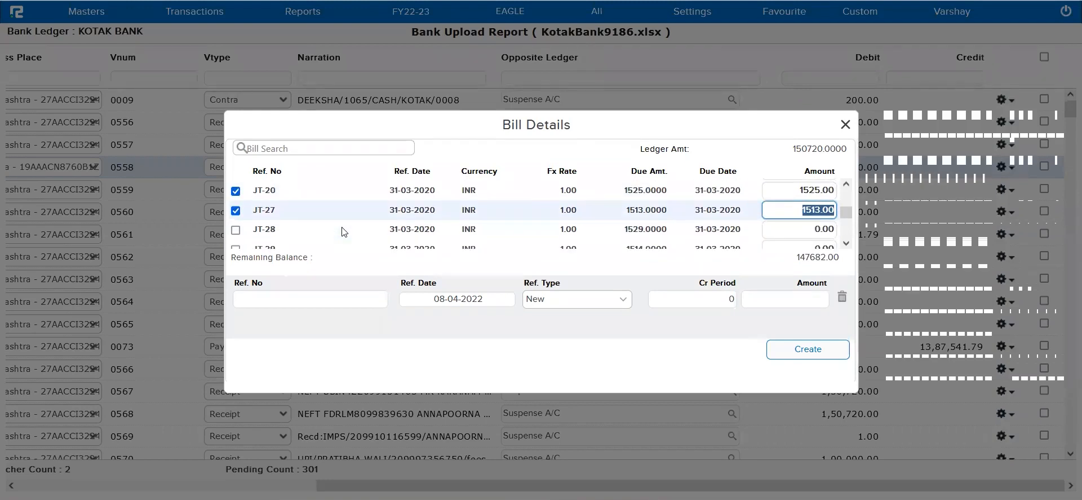
# Step: Add an Advance reference T-98 for 147682 and create the bill details
pyautogui.click(311, 298)
pyautogui.write('T-98')
pyautogui.press('Tab')
pyautogui.press('Tab')
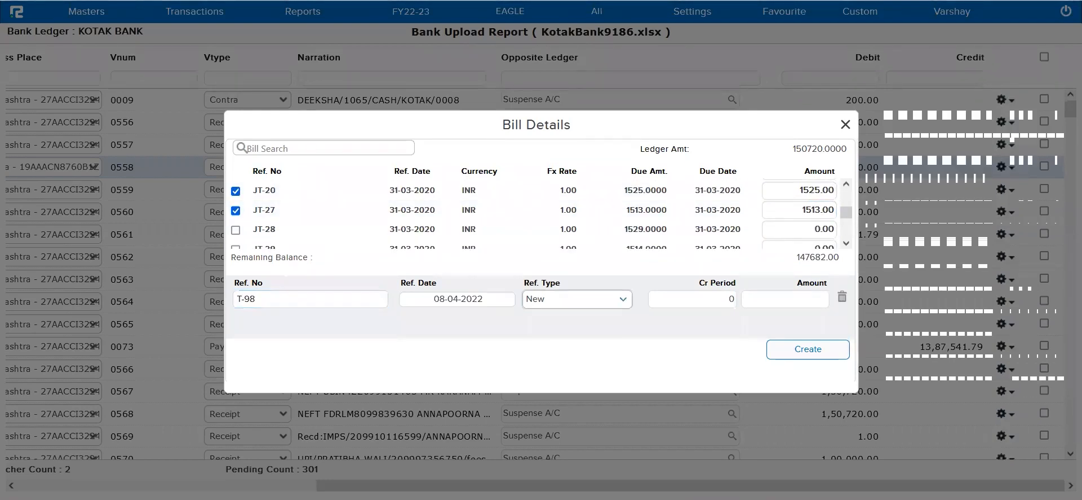
pyautogui.click(590, 300)
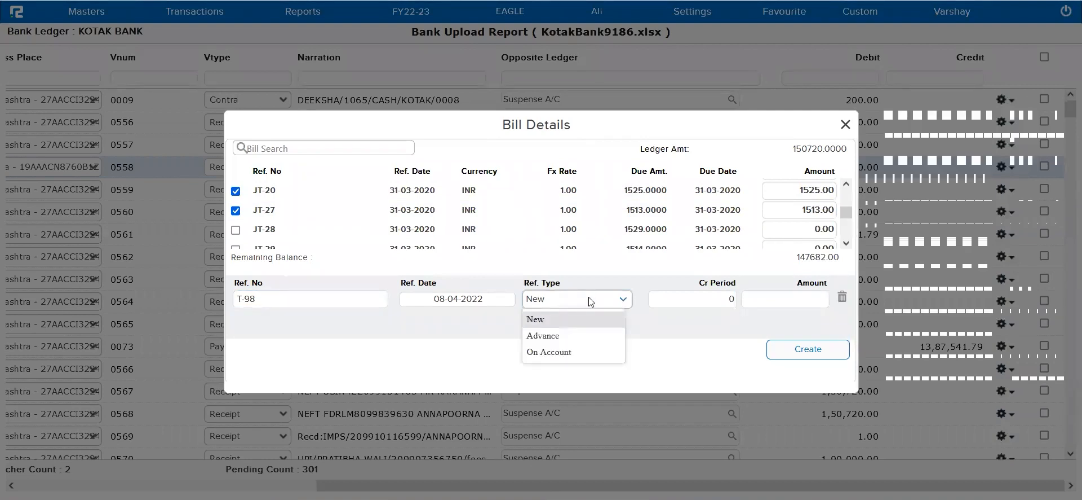
pyautogui.click(583, 334)
pyautogui.click(798, 304)
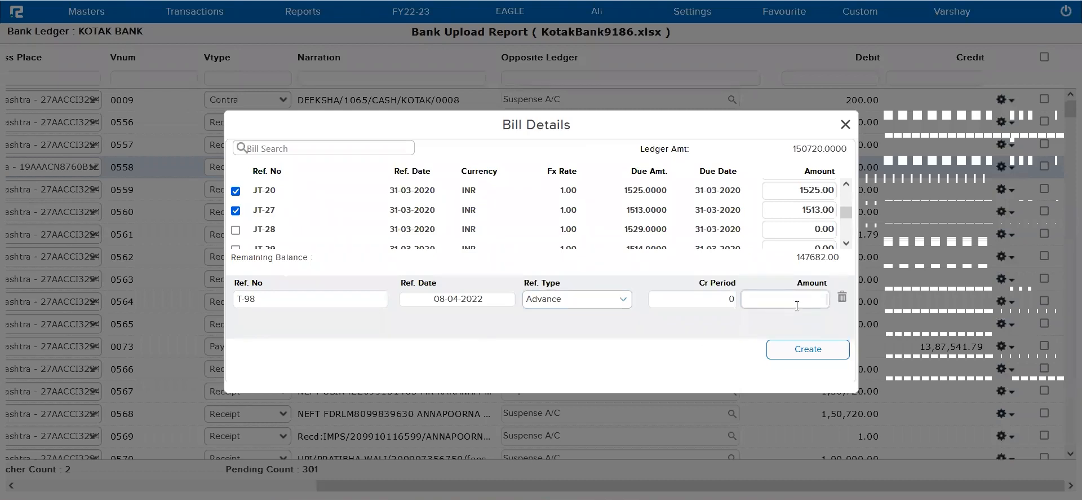
pyautogui.write('147682')
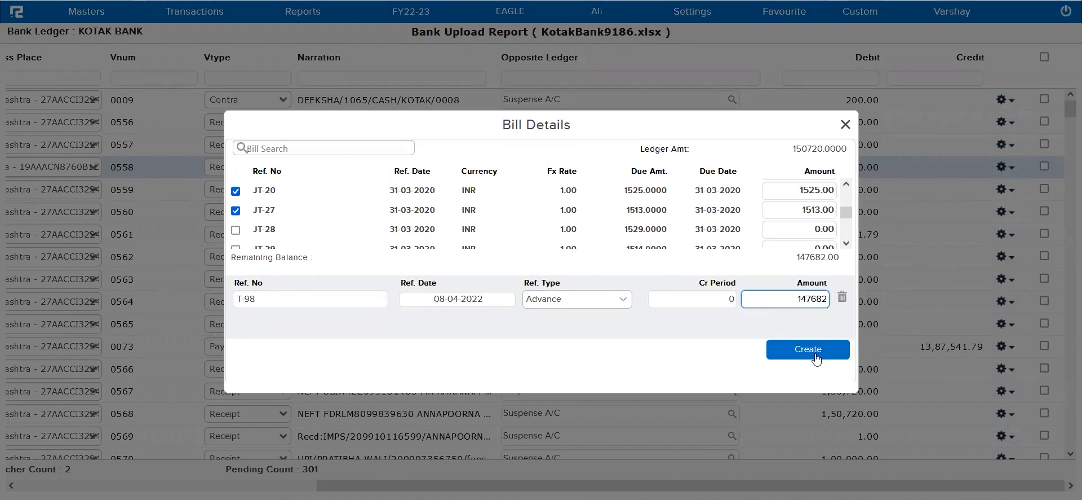
pyautogui.click(815, 354)
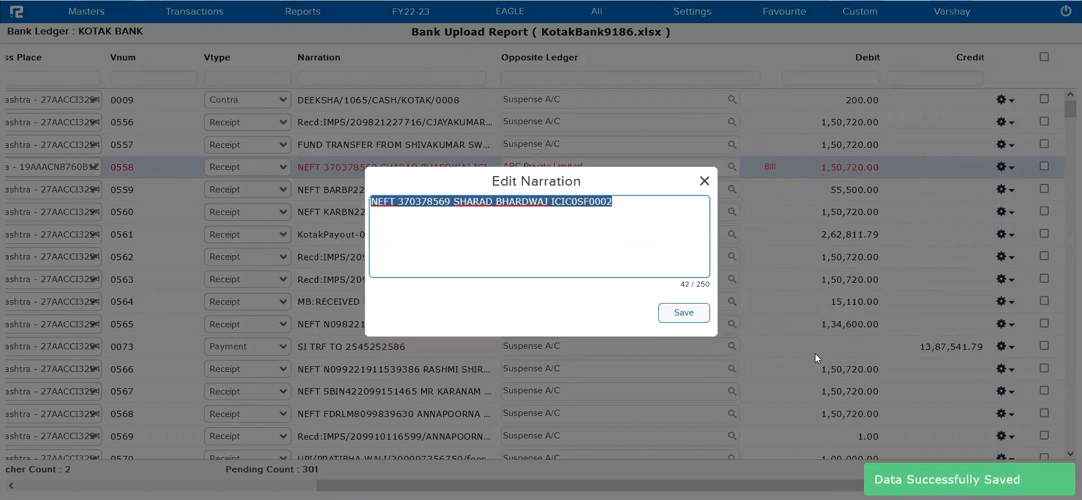
# Step: Switch to the Excel bank statement, examine its Description column, and return to the narration being edited
pyautogui.click(542, 237)
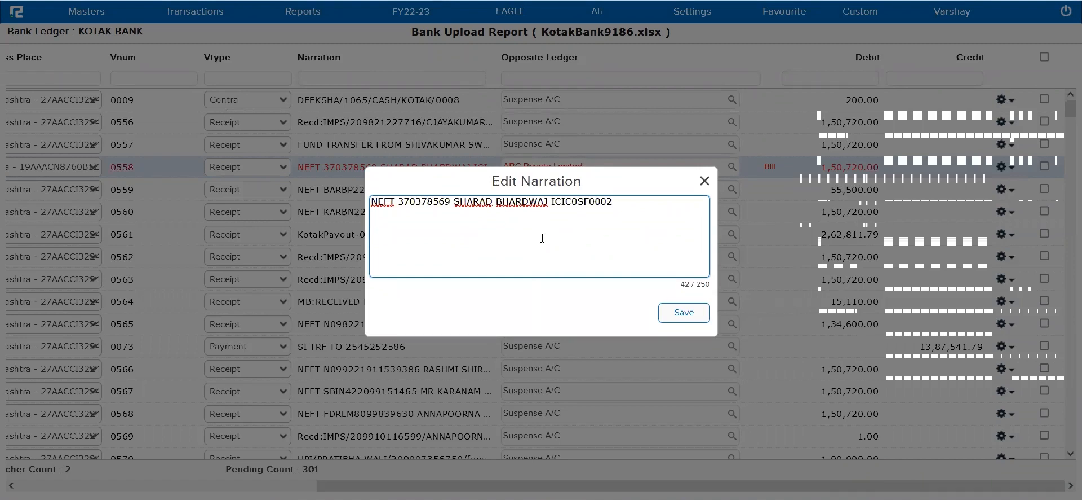
pyautogui.hotkey('alt', 'Tab')
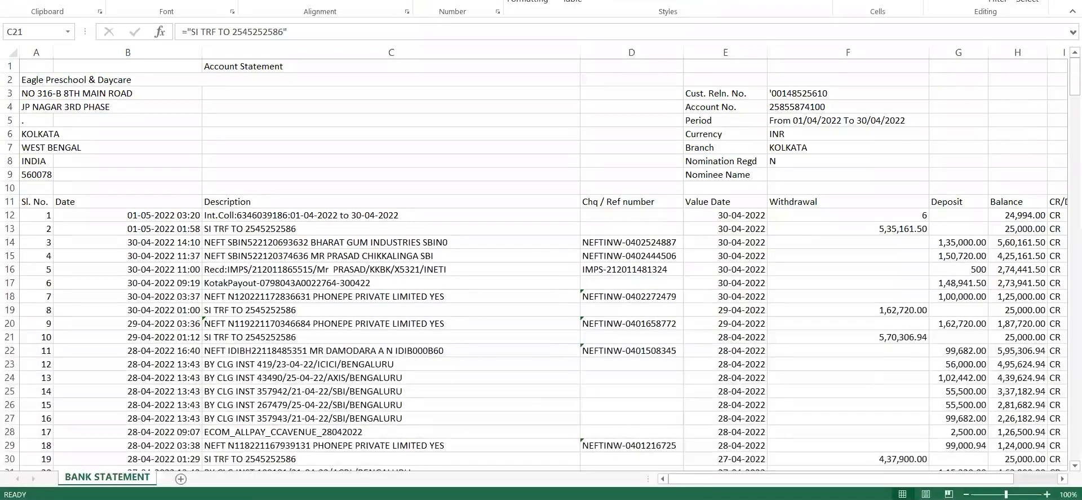
pyautogui.click(383, 52)
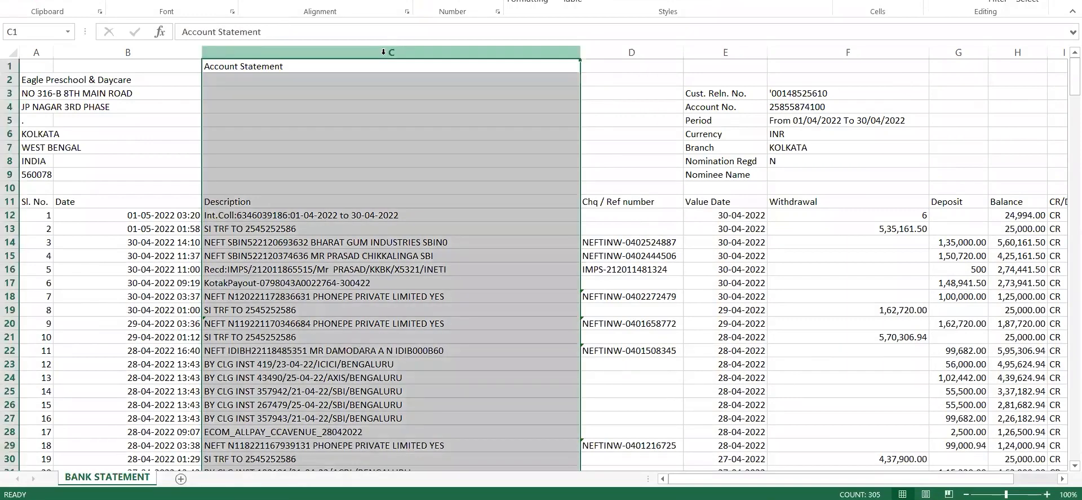
pyautogui.hotkey('alt', 'Tab')
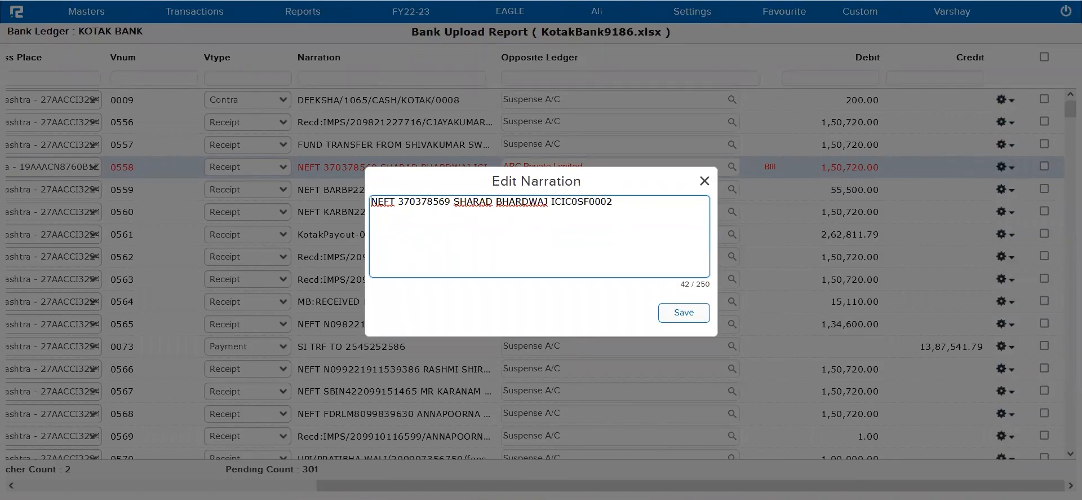
# Step: Replace the narration of voucher 0558 with "Bank Reconciliation Session" and save it
pyautogui.write('Bank Re')
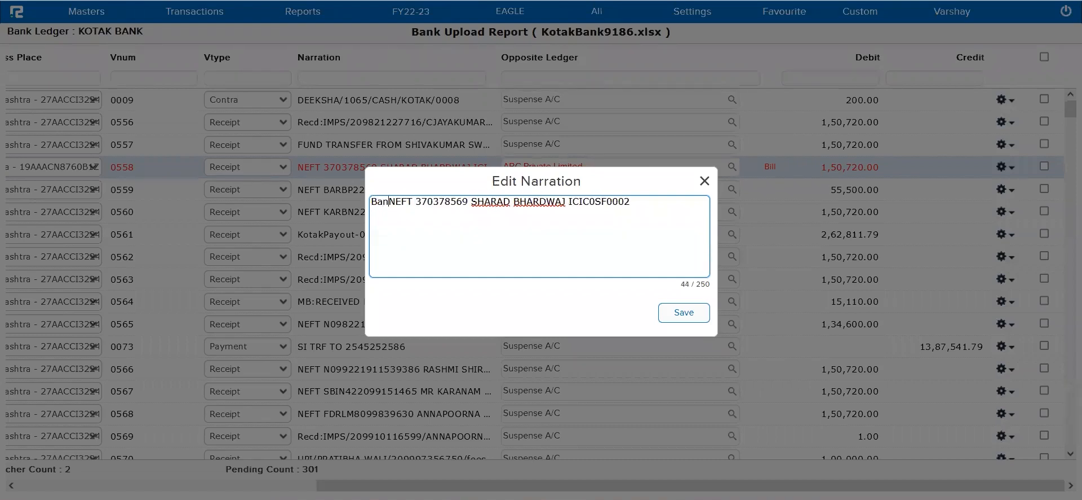
pyautogui.write('conciliati')
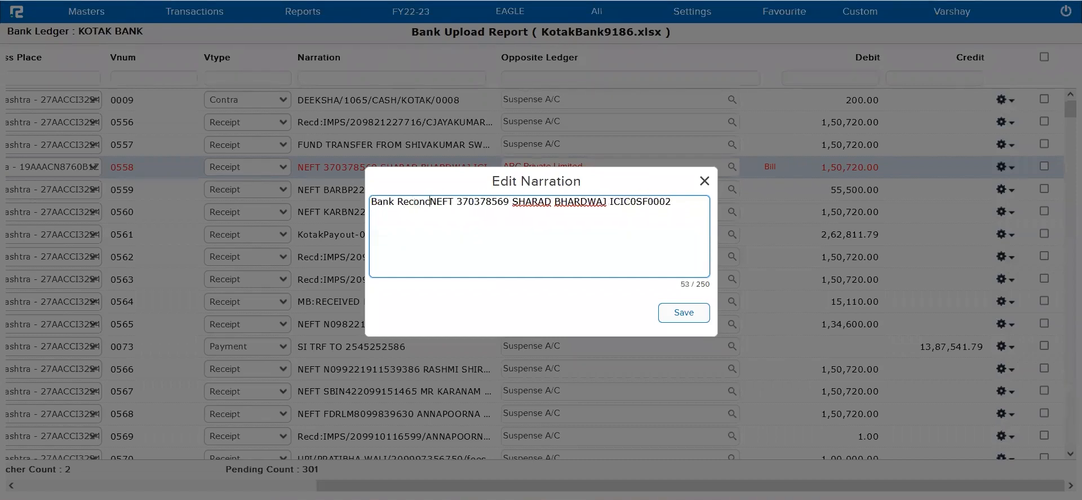
pyautogui.write('on ')
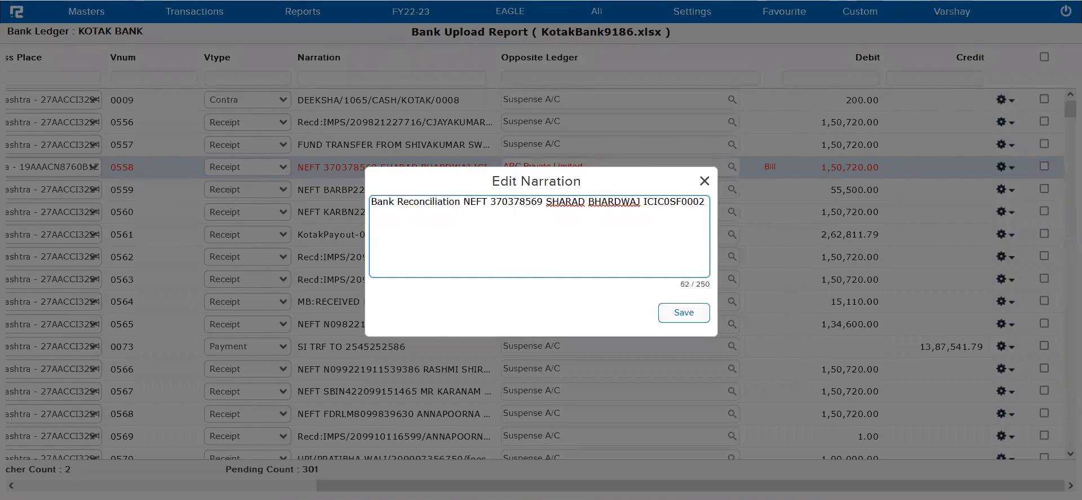
pyautogui.write('Session')
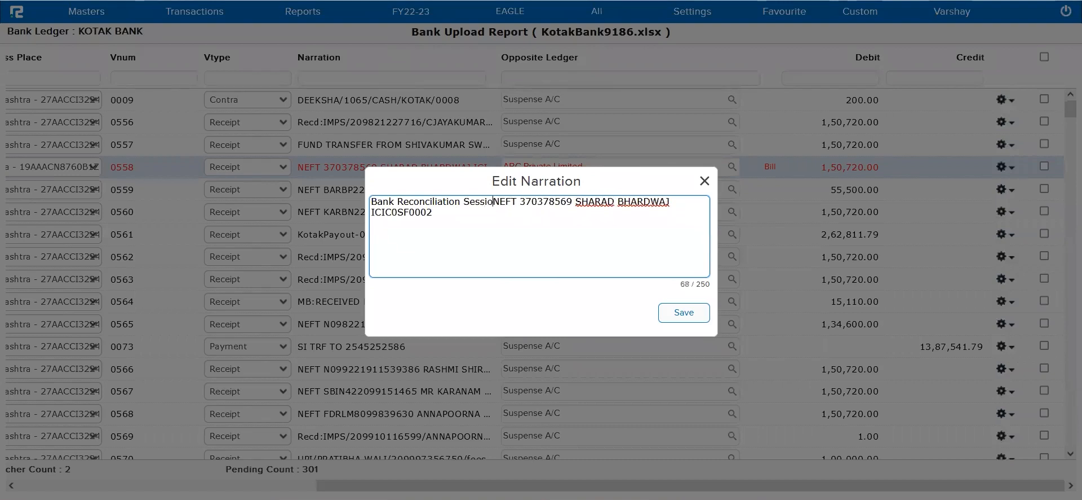
pyautogui.hotkey('ctrl', 'shift', 'End')
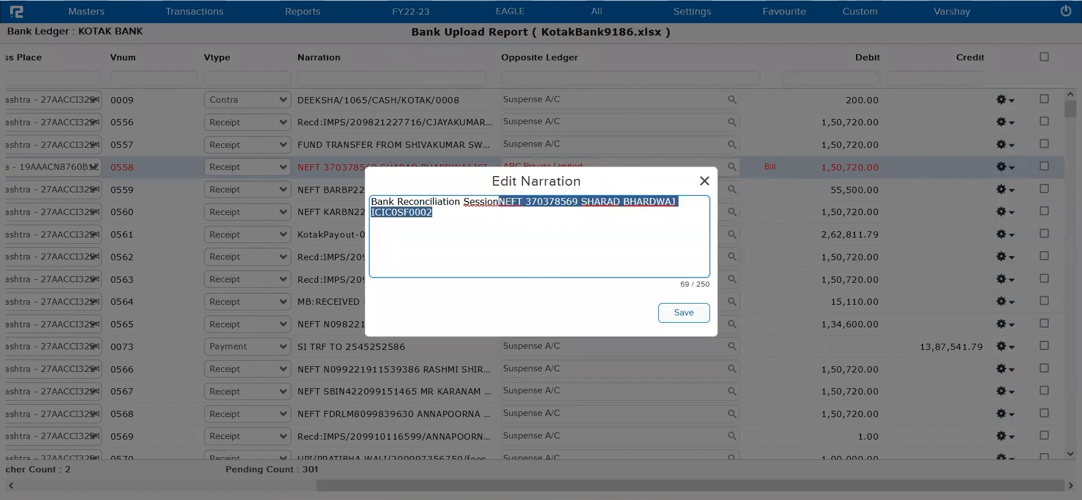
pyautogui.press('Delete')
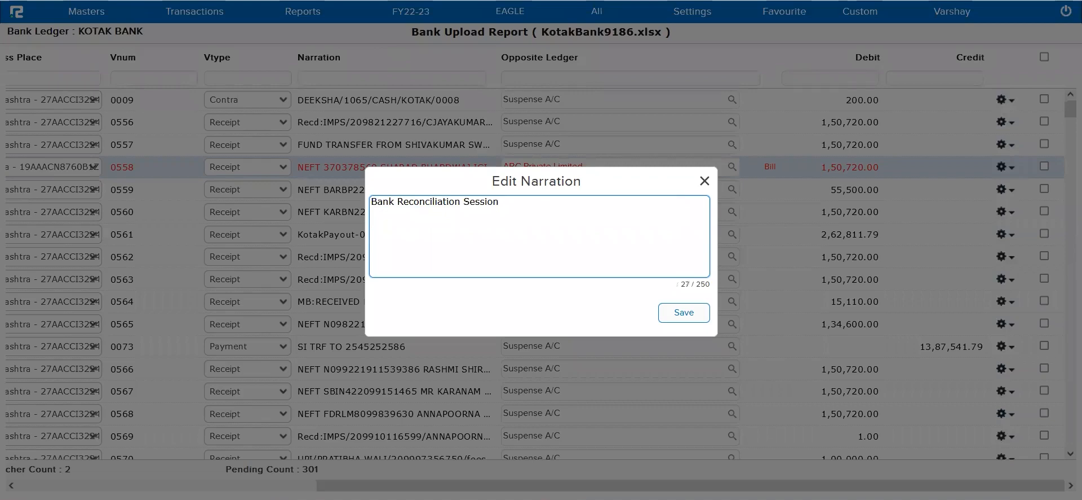
pyautogui.click(672, 309)
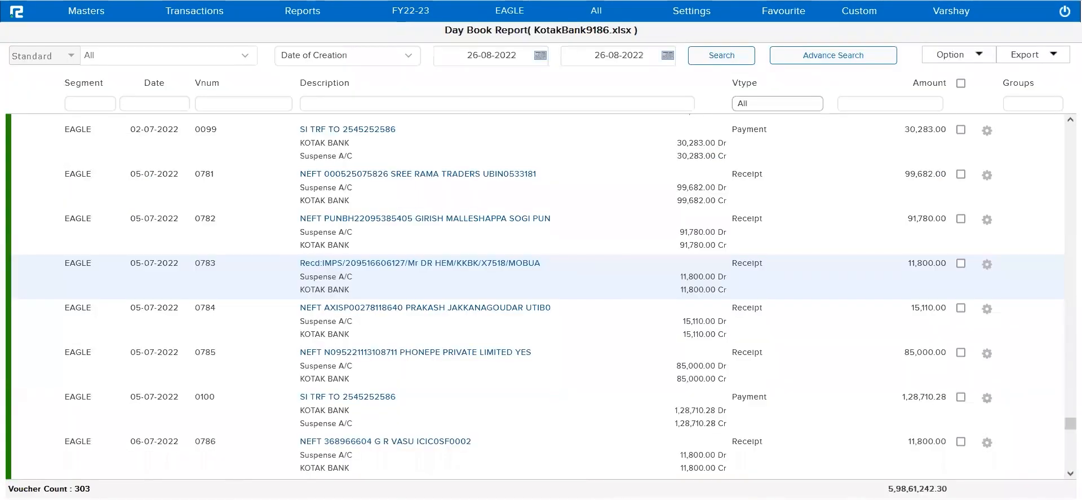
# Step: Refresh the Day Book Report for KotakBank9186.xlsx and open receipt voucher 0558 from it
pyautogui.click(727, 56)
pyautogui.click(502, 104)
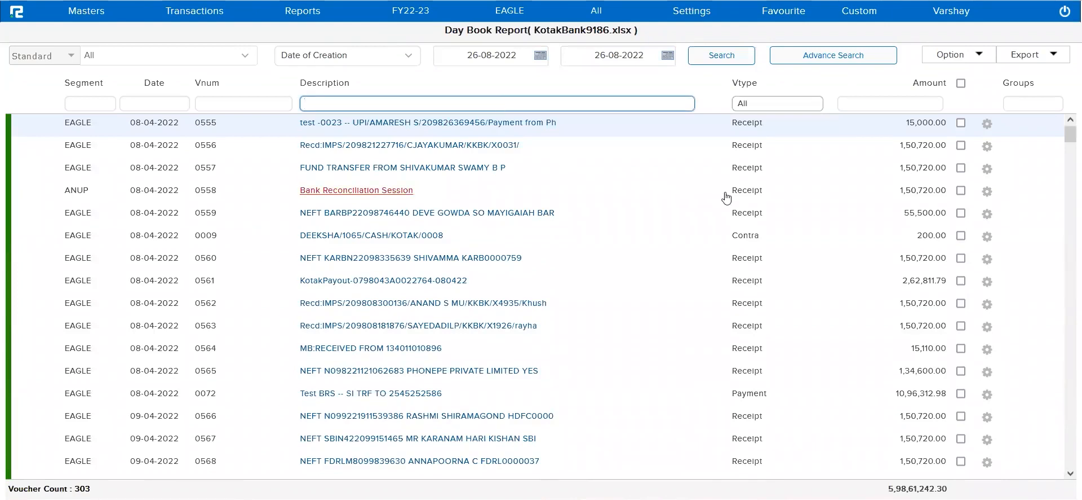
pyautogui.click(767, 191)
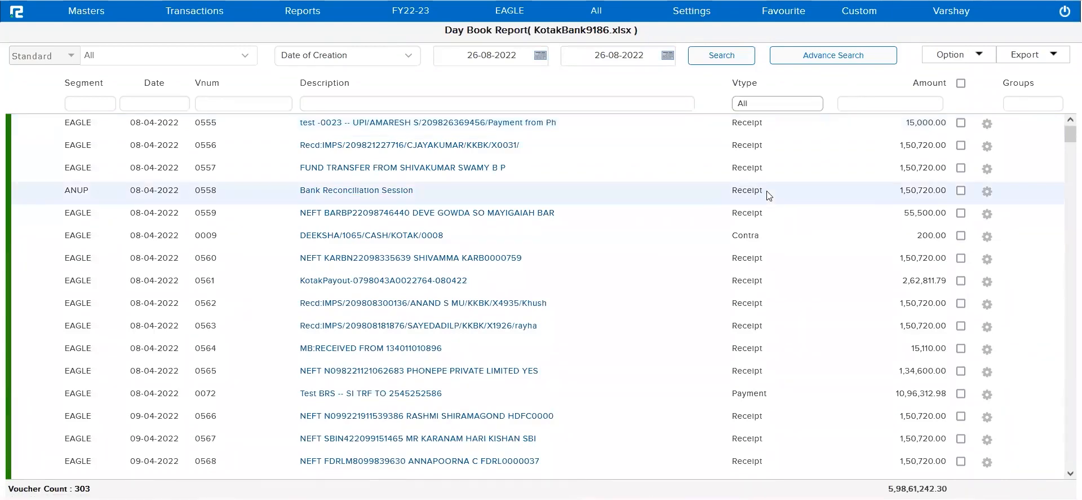
pyautogui.press('space')
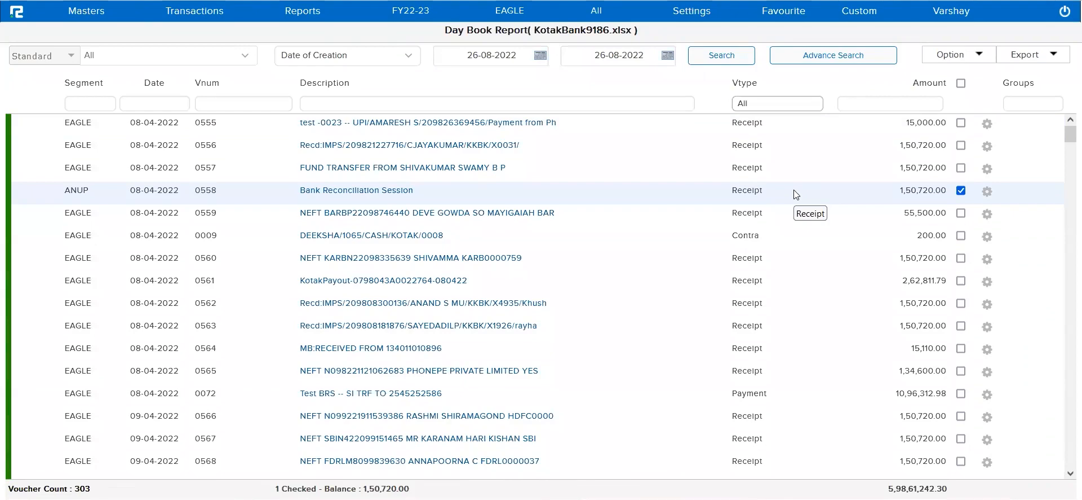
pyautogui.press('Return')
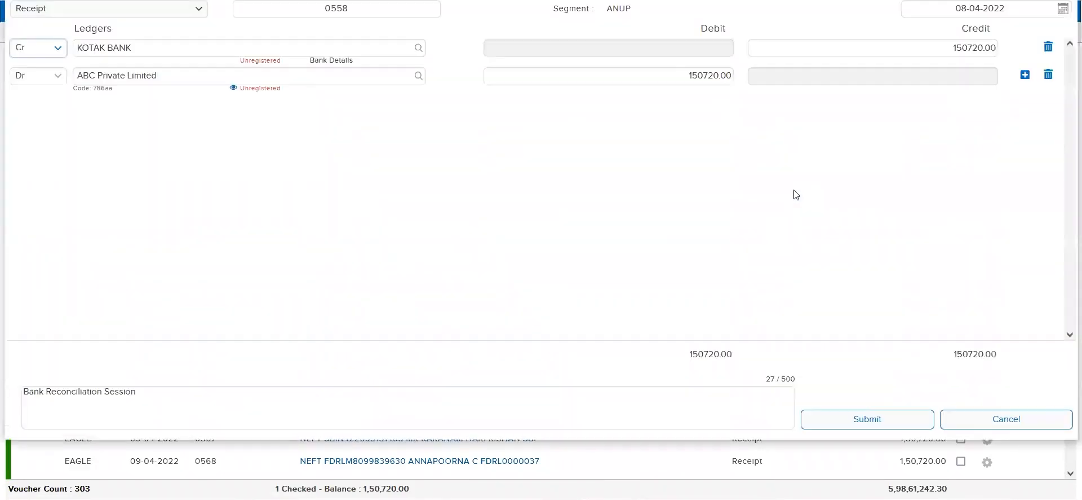
# Step: Examine the ABC Private Limited ledger and the KOTAK BANK bank details in the voucher, and close it without changes
pyautogui.click(262, 74)
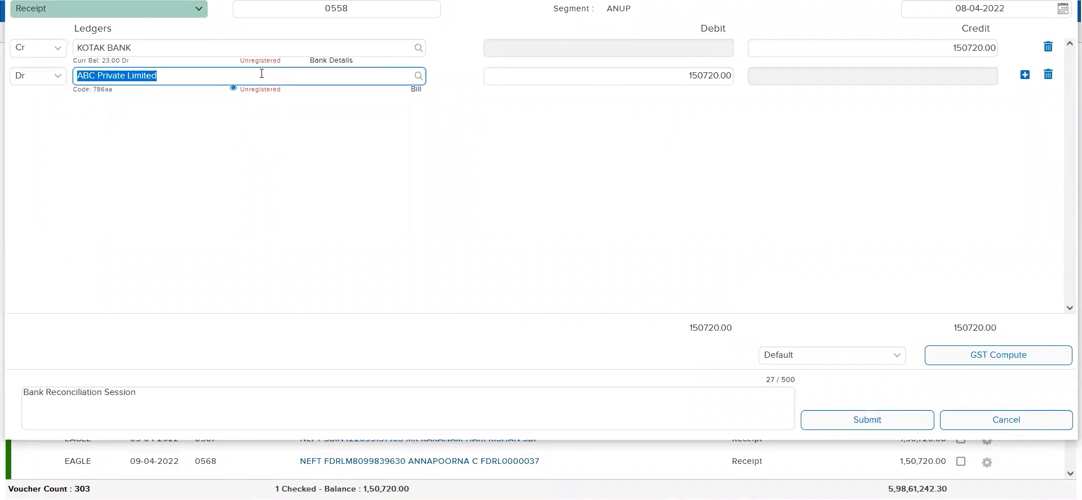
pyautogui.click(323, 62)
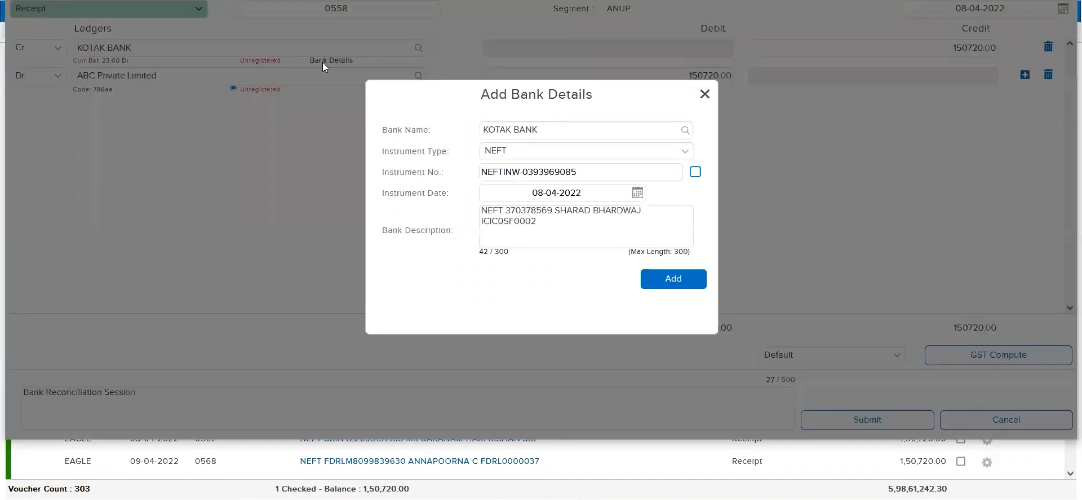
pyautogui.press('Escape')
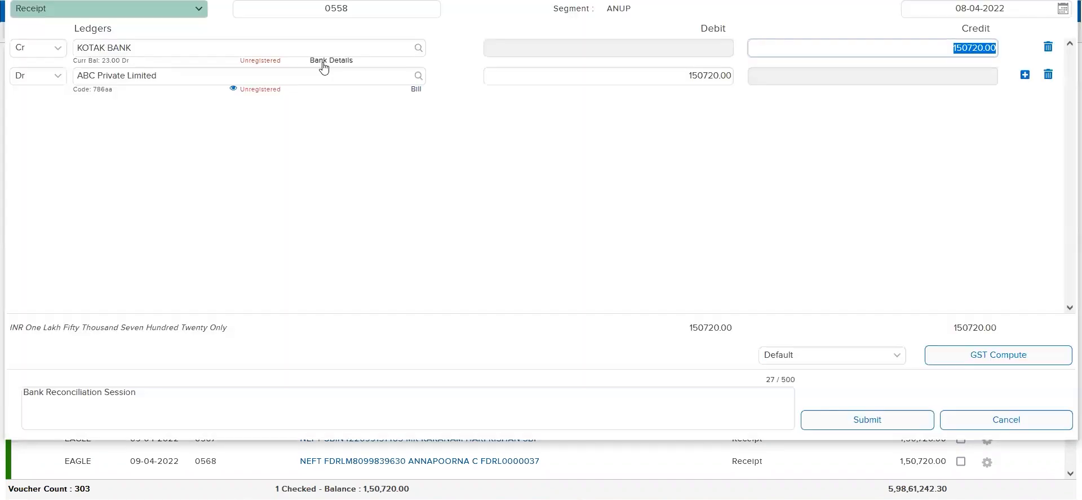
pyautogui.press('Escape')
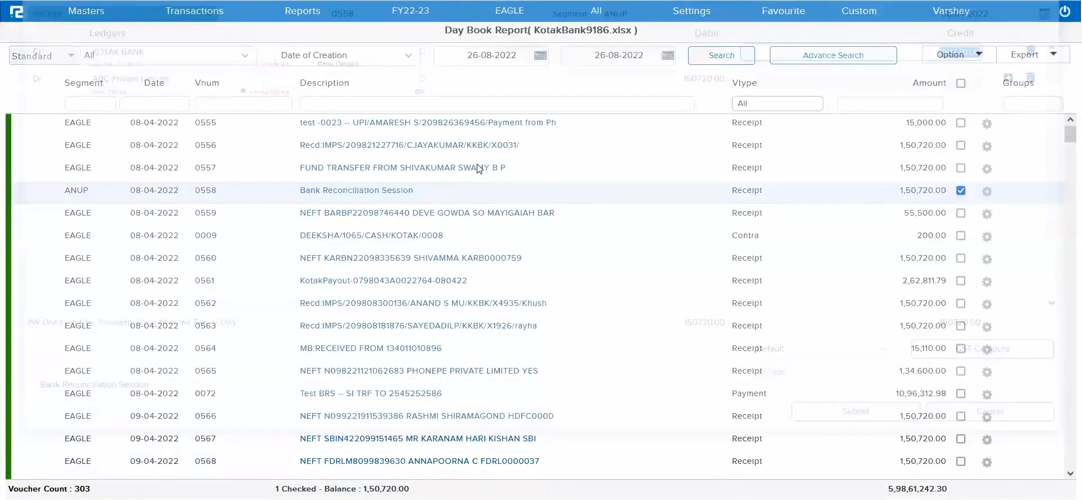
# Step: Look up the Capture Bank Details option in the general Accounts settings
pyautogui.click(17, 22)
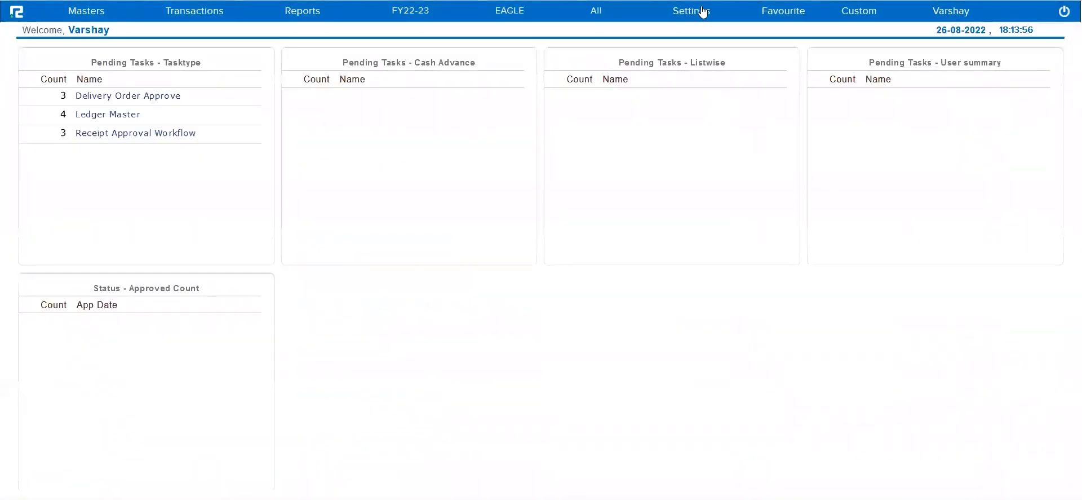
pyautogui.click(703, 12)
pyautogui.click(703, 35)
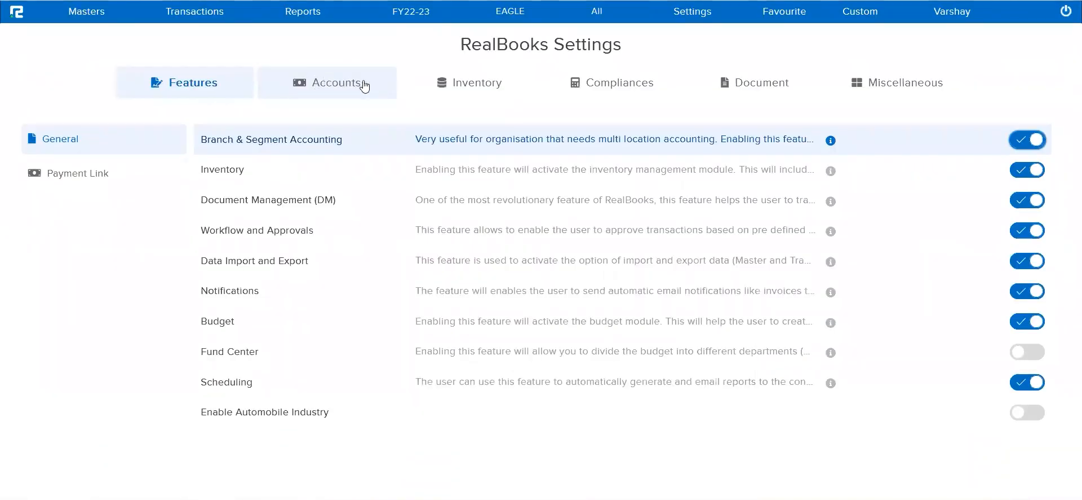
pyautogui.click(365, 86)
pyautogui.scroll(-2, 322, 338)
pyautogui.scroll(-9, 321, 372)
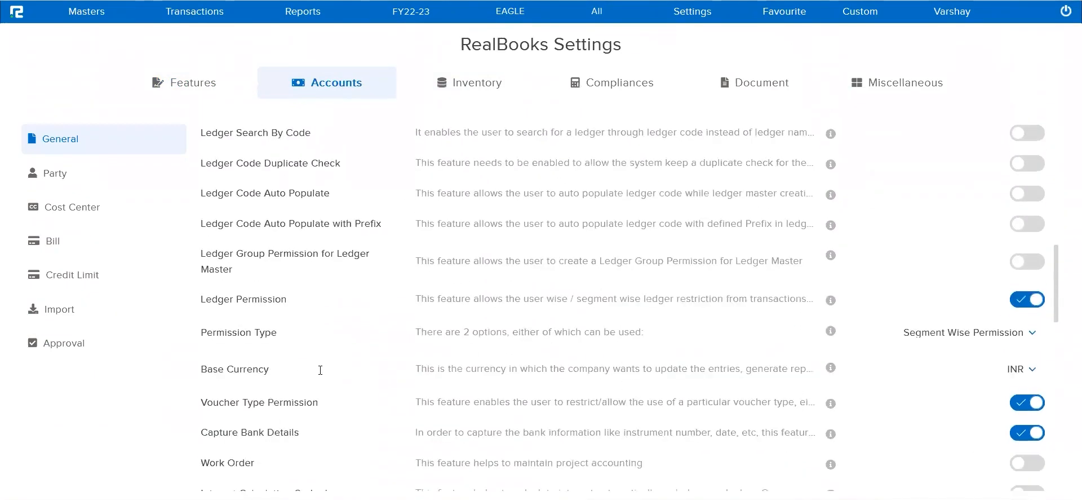
pyautogui.scroll(-2, 320, 370)
pyautogui.tripleClick(277, 372)
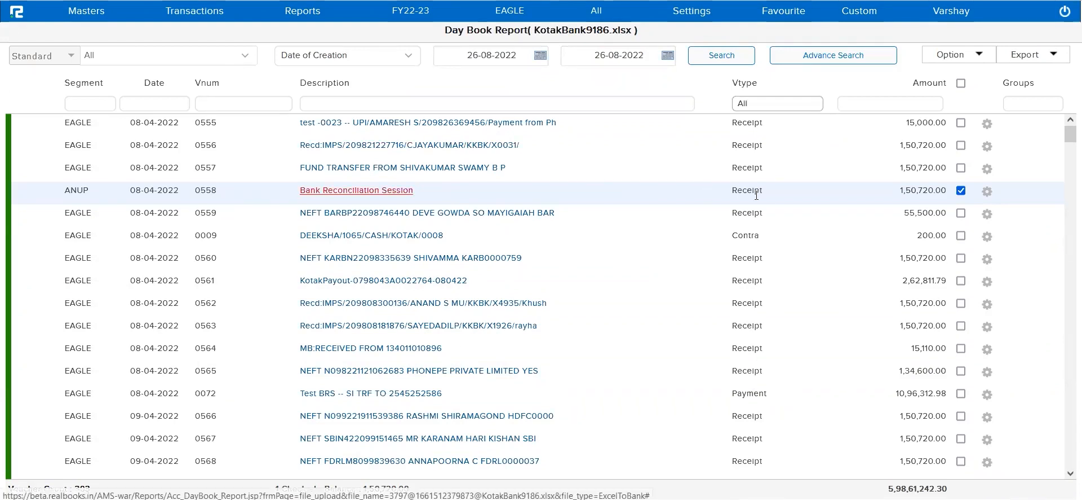
# Step: In the Bank Upload Report, remove the NEFTINW- prefix from the instrument number in voucher 0559's bank details and save
pyautogui.hotkey('ctrl', 'Tab')
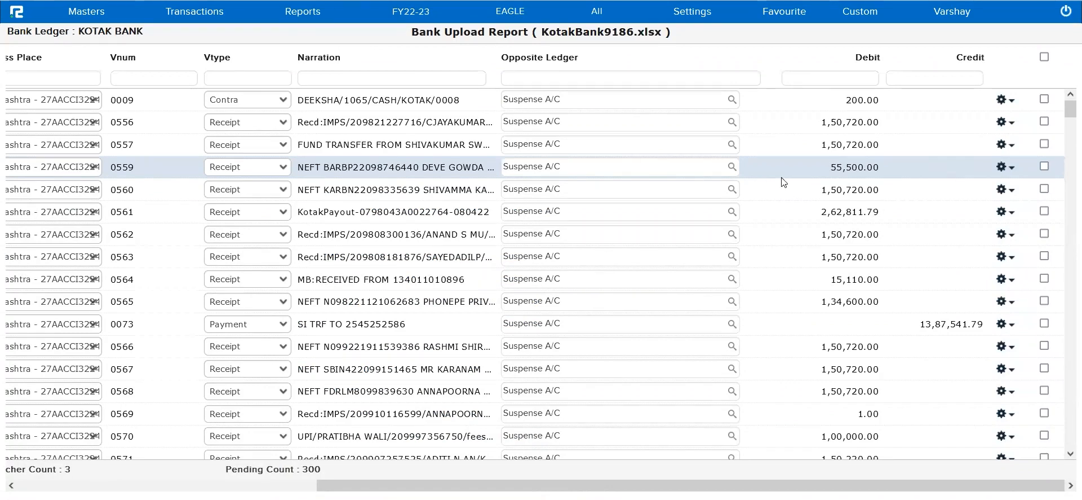
pyautogui.click(1003, 171)
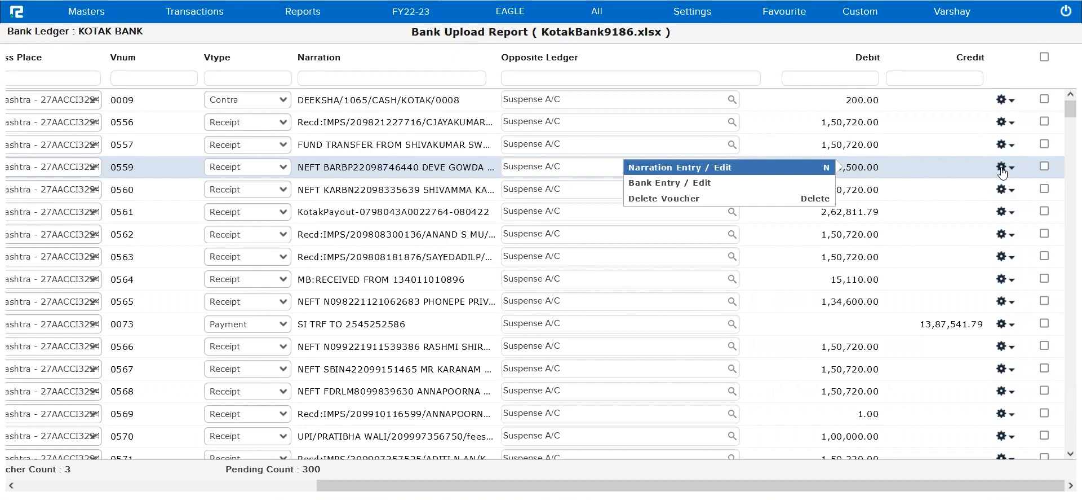
pyautogui.click(676, 184)
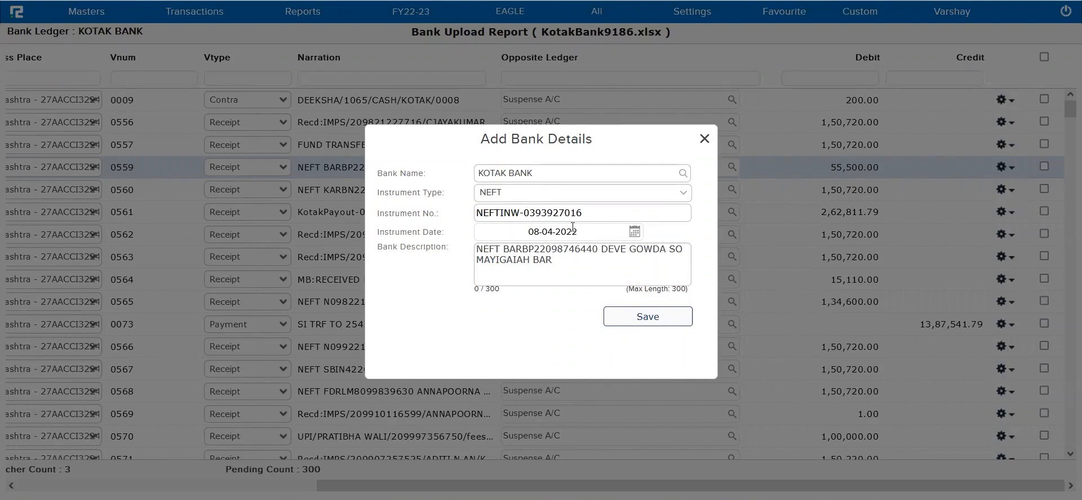
pyautogui.tripleClick(593, 220)
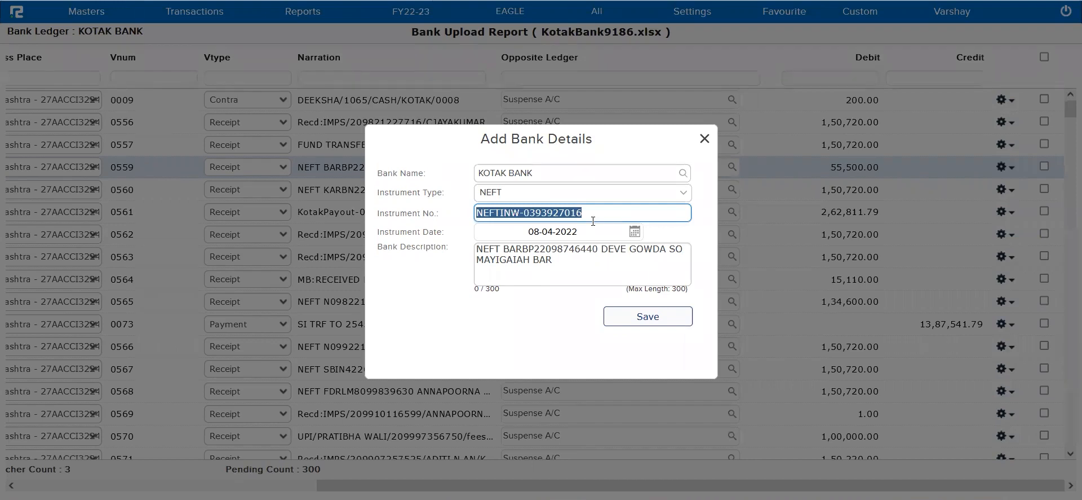
pyautogui.click(593, 220)
pyautogui.click(525, 212)
pyautogui.press('BackSpace')
pyautogui.press('BackSpace')
pyautogui.press('BackSpace')
pyautogui.press('BackSpace')
pyautogui.press('BackSpace')
pyautogui.press('BackSpace')
pyautogui.press('BackSpace')
pyautogui.press('BackSpace')
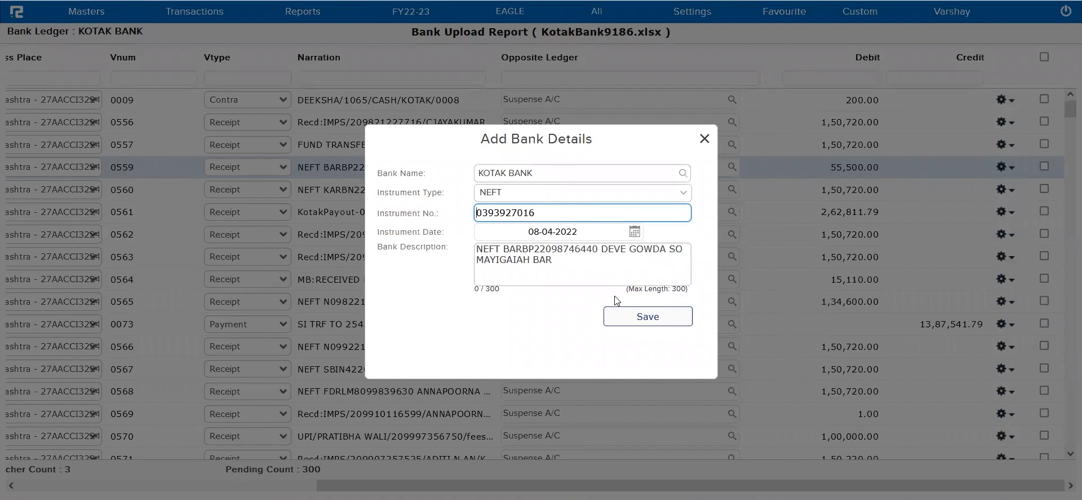
pyautogui.click(635, 317)
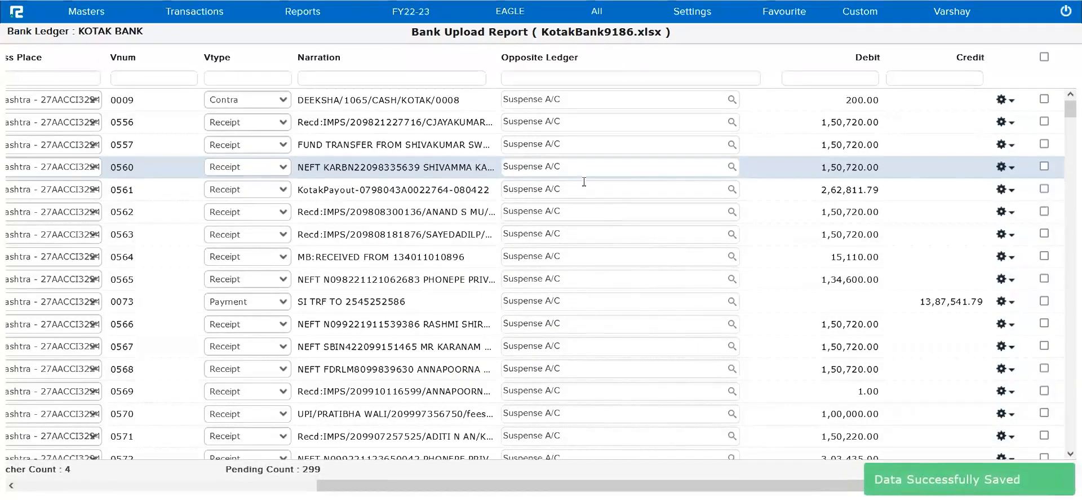
# Step: Replace the opposite ledger of receipt voucher 0560 with ZOMATO LTD
pyautogui.click(577, 169)
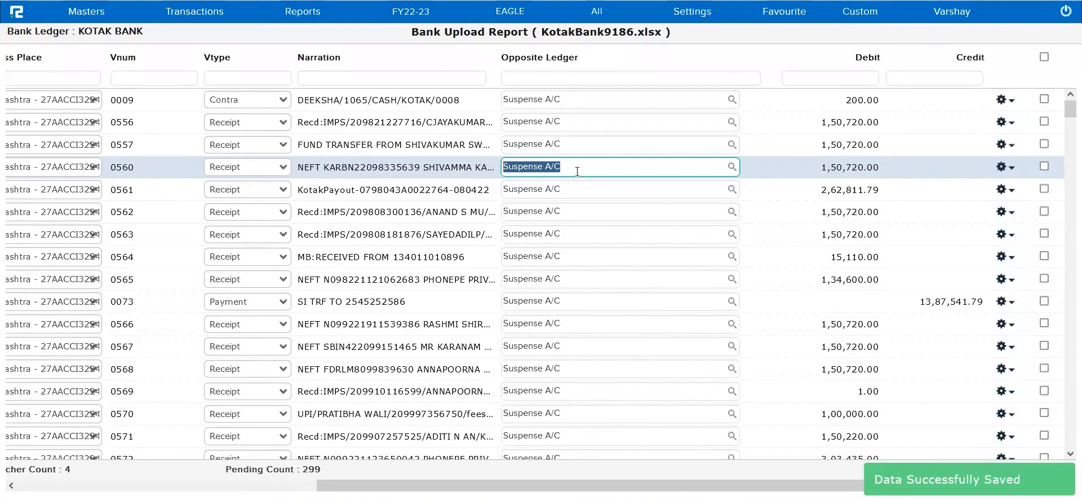
pyautogui.write('zoma')
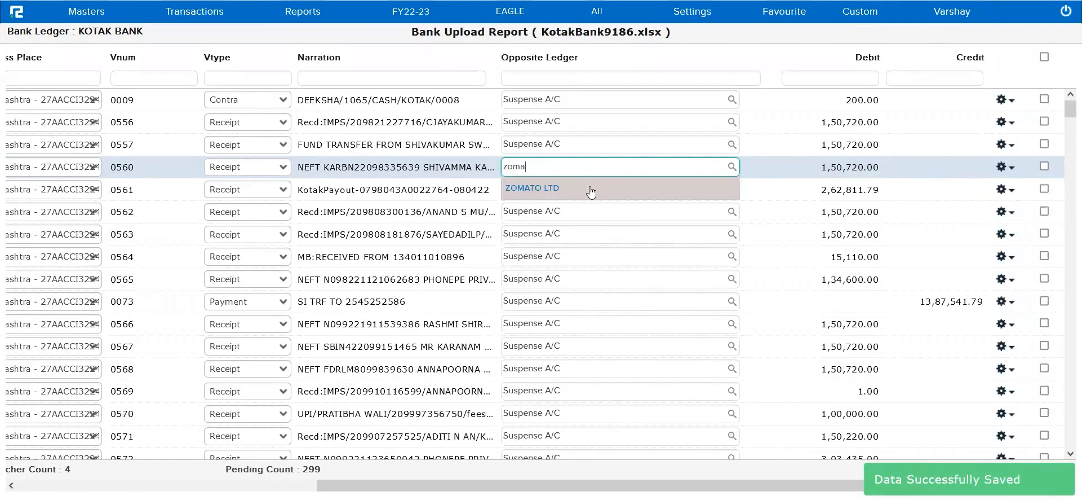
pyautogui.click(592, 192)
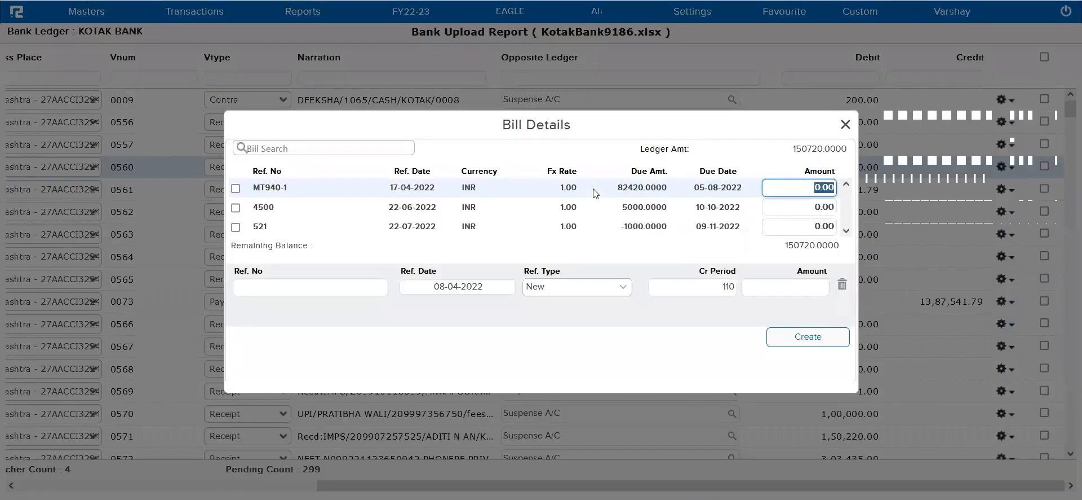
# Step: Create a new bill reference T-7890 with amount 150720 for receipt voucher 0560 and save its narration as is
pyautogui.click(374, 286)
pyautogui.write('T')
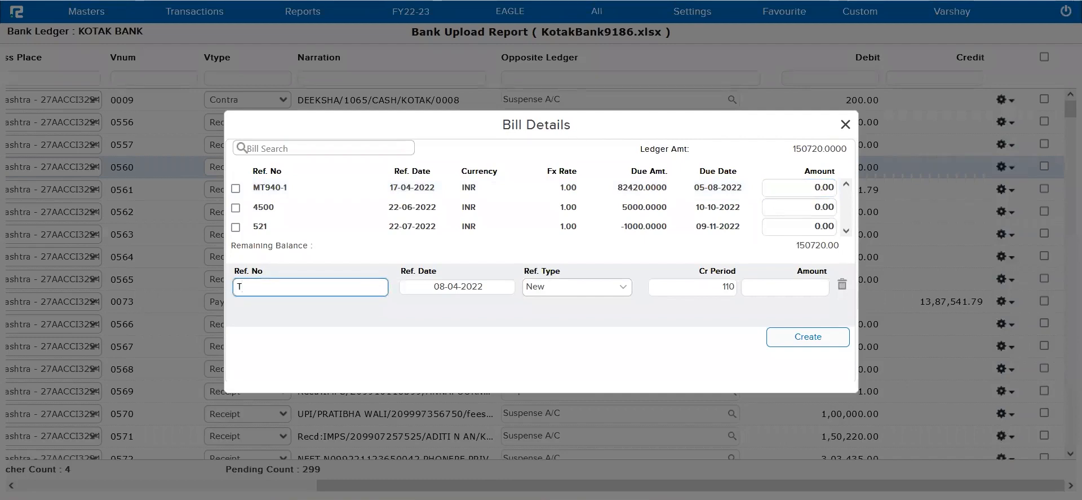
pyautogui.write('-789')
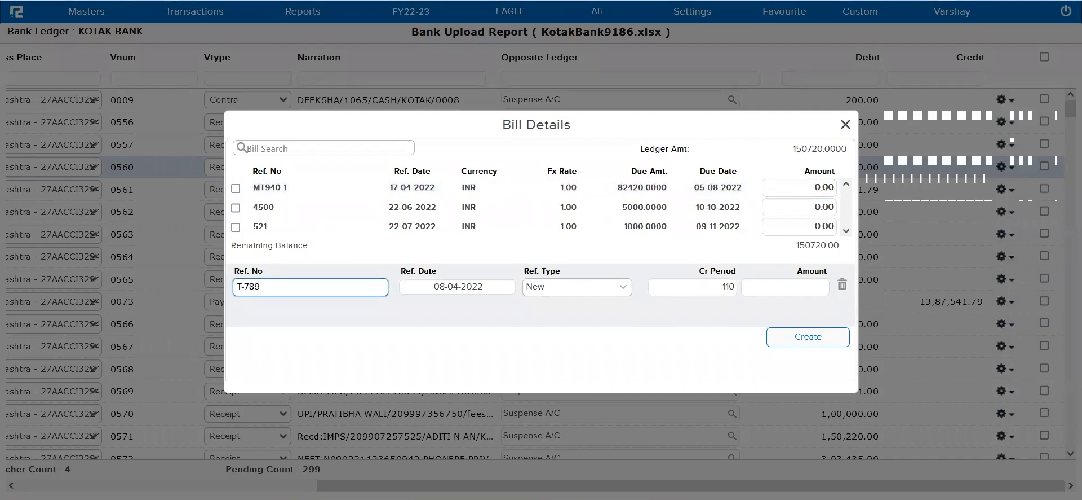
pyautogui.write('0')
pyautogui.press('Tab')
pyautogui.press('Tab')
pyautogui.press('Tab')
pyautogui.write('150720')
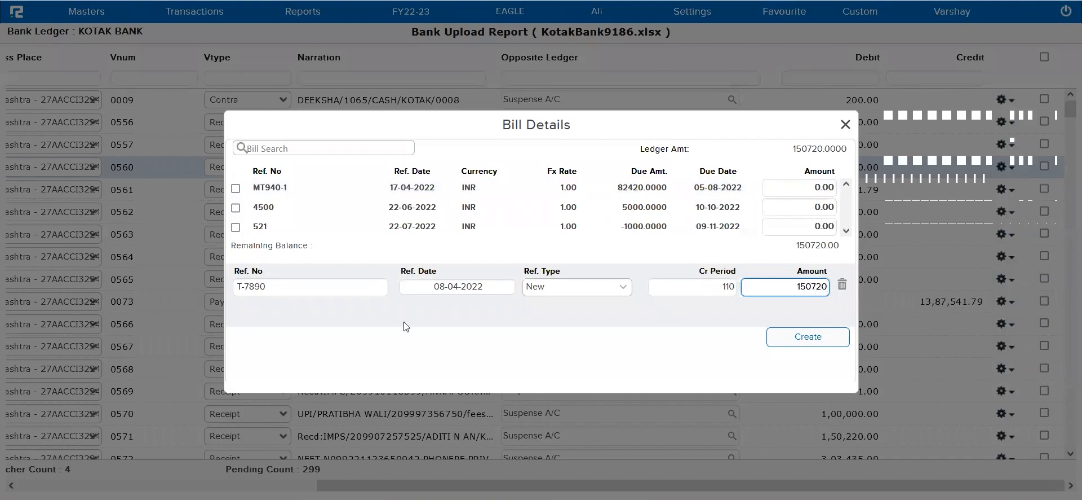
pyautogui.click(801, 338)
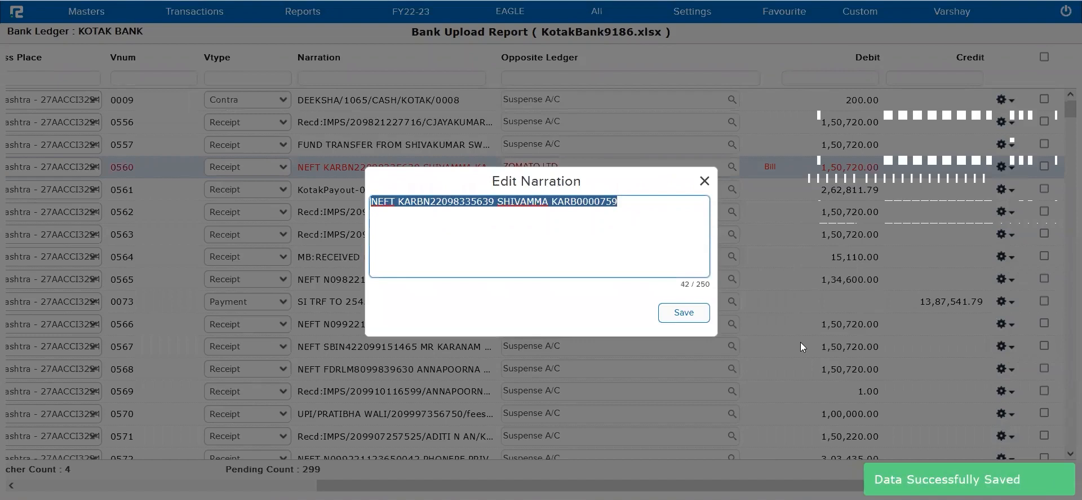
pyautogui.click(655, 270)
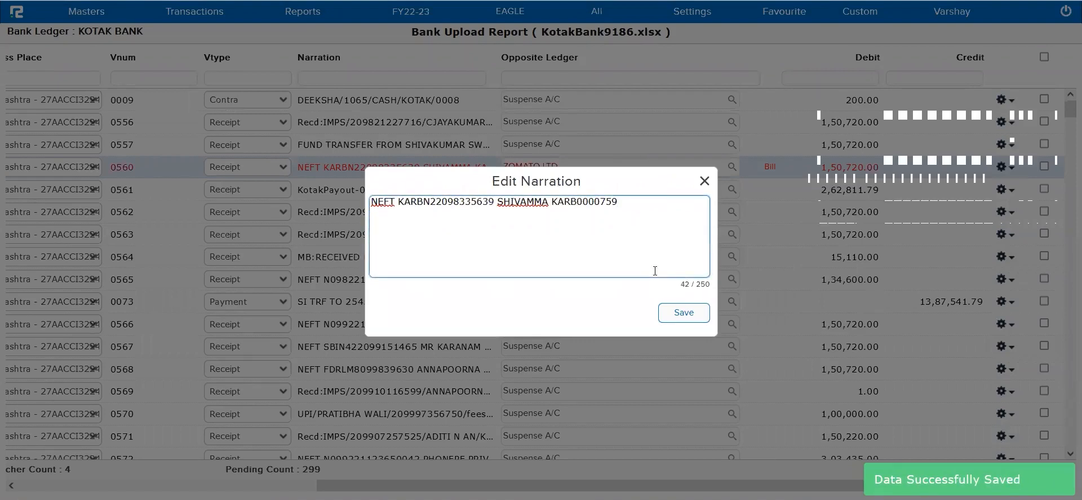
pyautogui.click(684, 311)
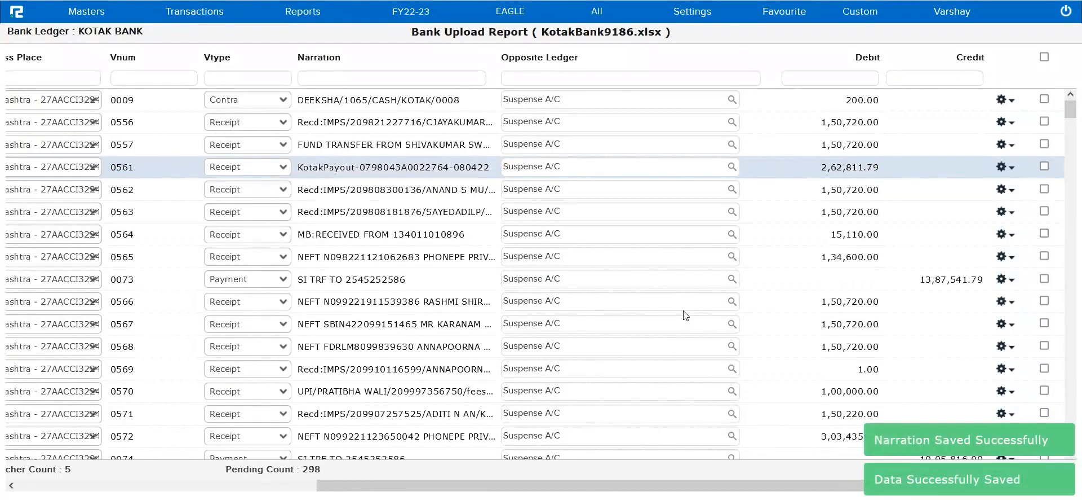
# Step: Refresh the Day Book Report and look over the remaining pending entries in the Bank Upload Report
pyautogui.hscroll(-6, 274, 299)
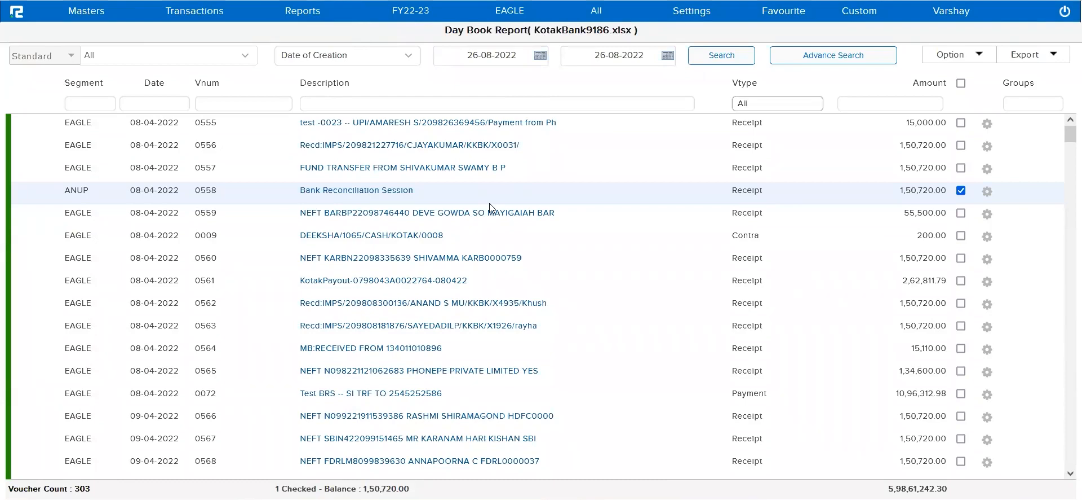
pyautogui.click(731, 59)
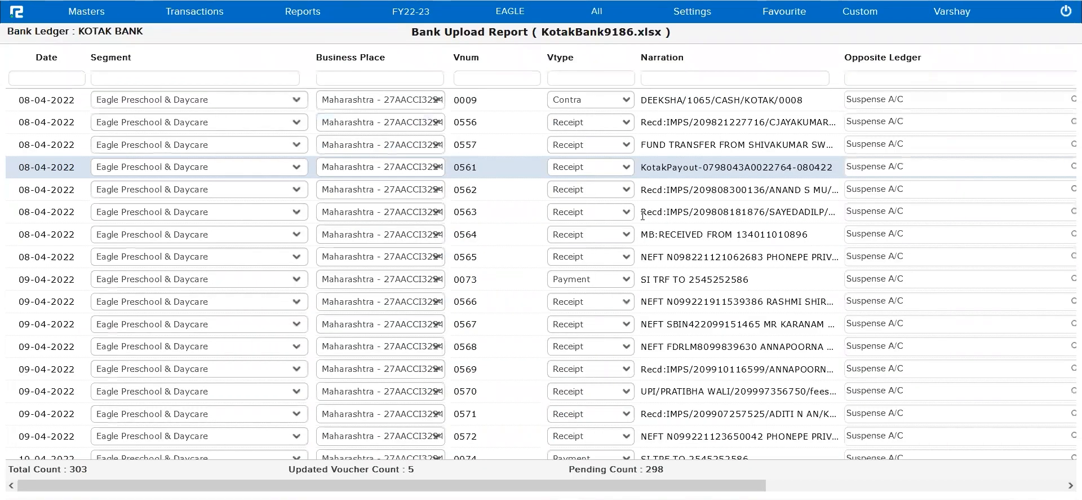
pyautogui.hscroll(5, 640, 213)
pyautogui.scroll(-10, 585, 355)
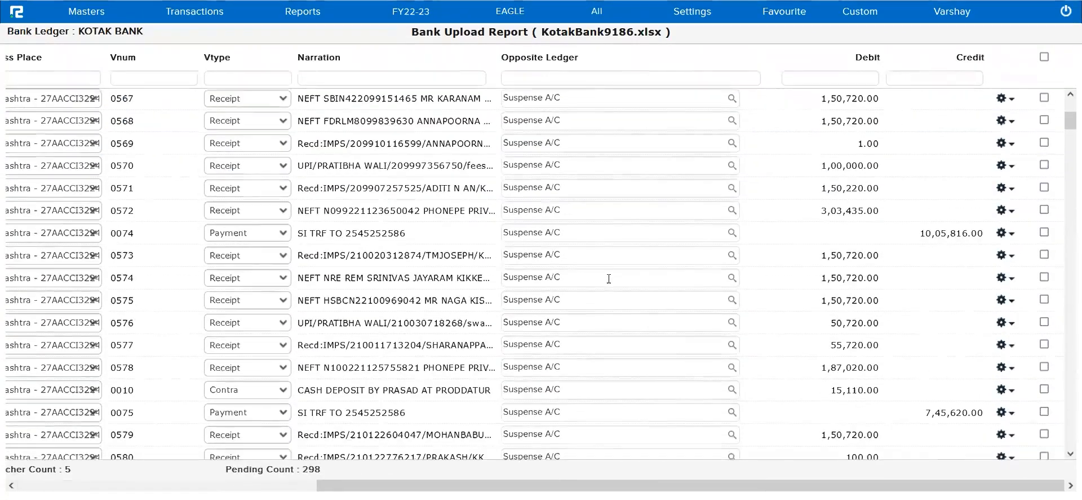
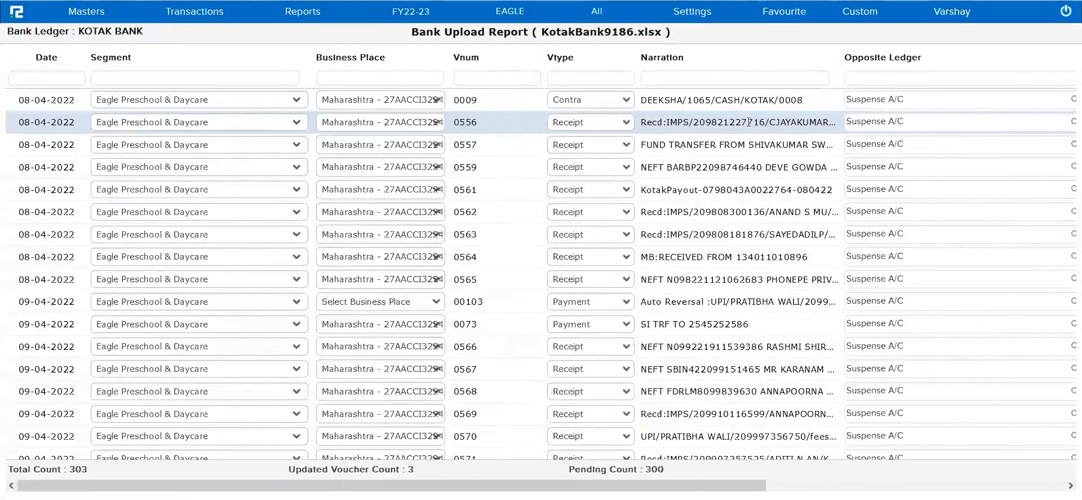
# Step: Replace the opposite ledger of receipt voucher 0556 with Cash and save its narration as is
pyautogui.click(927, 123)
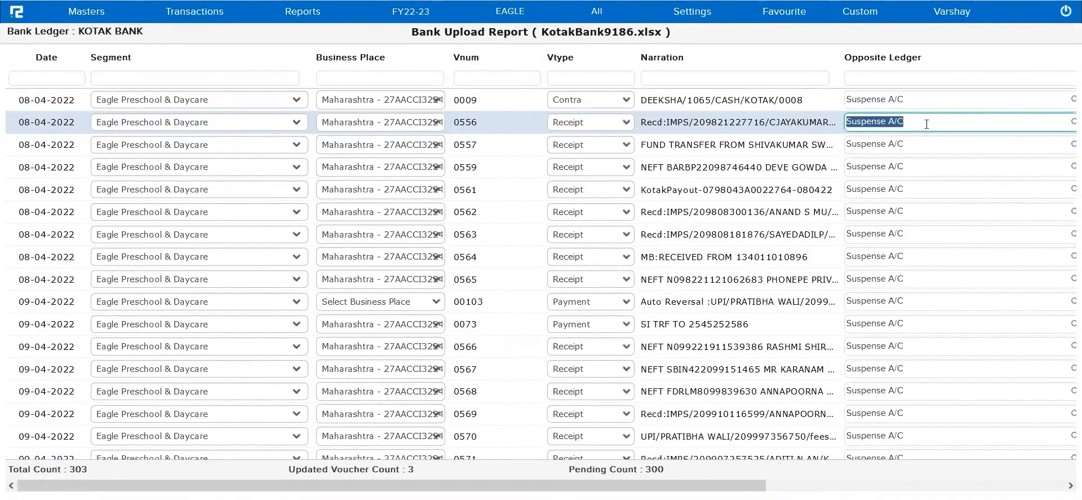
pyautogui.write('cash')
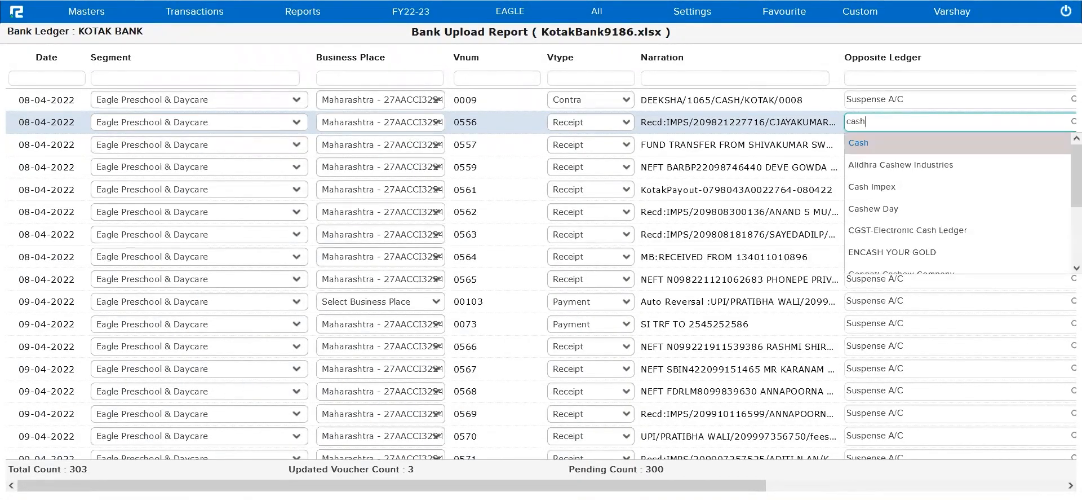
pyautogui.click(932, 145)
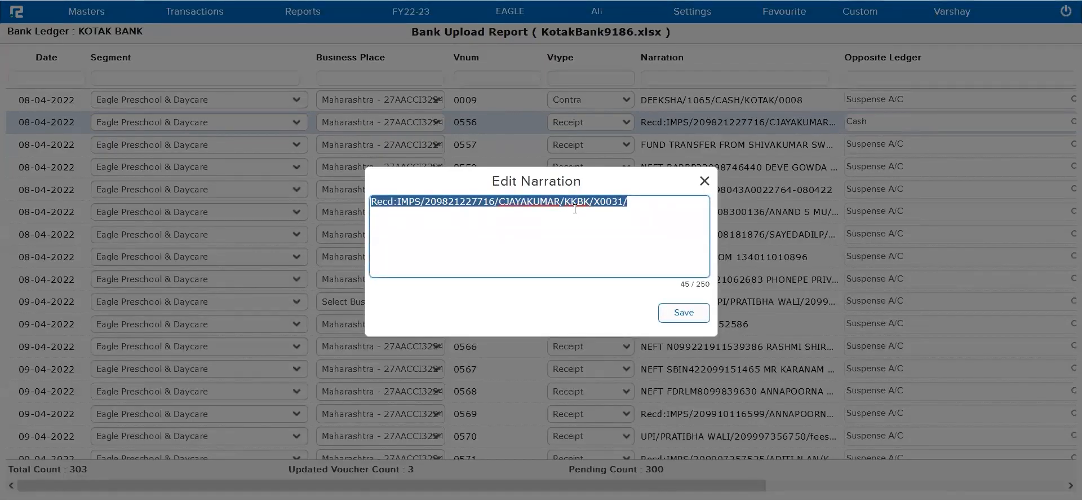
pyautogui.click(679, 315)
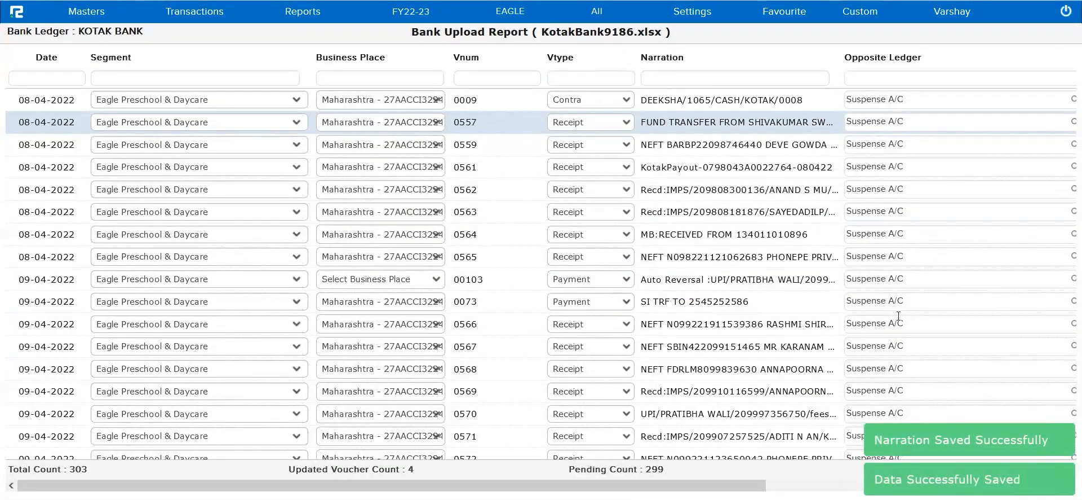
pyautogui.hscroll(6, 951, 241)
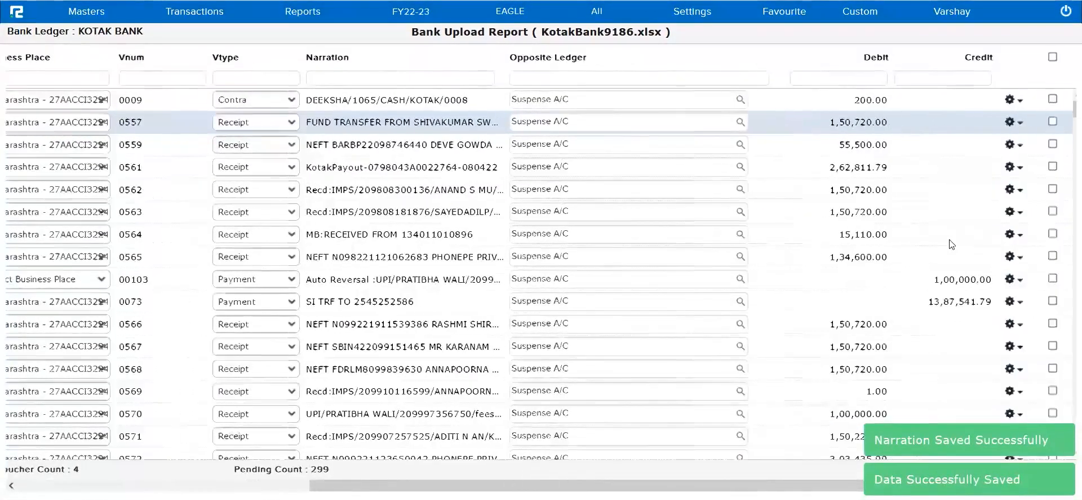
pyautogui.hscroll(-6, 951, 242)
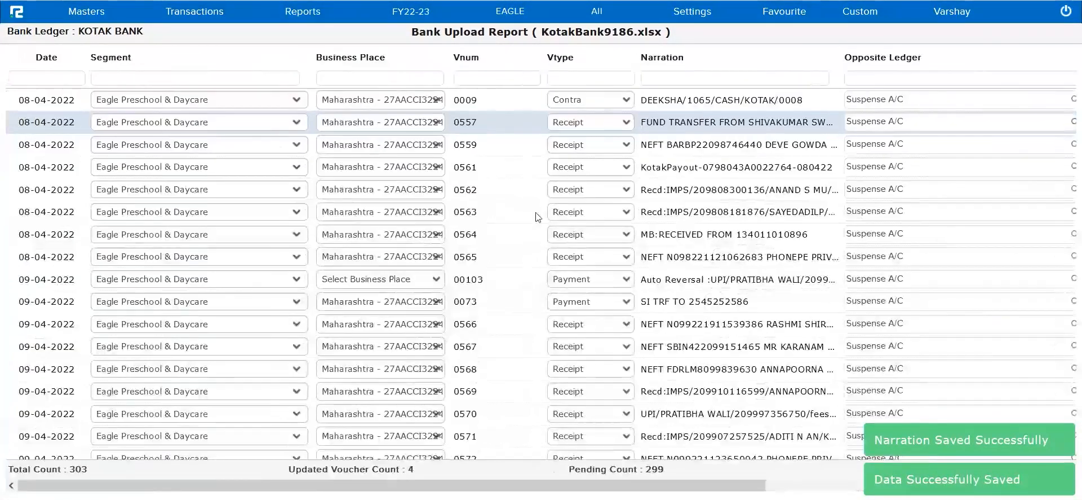
# Step: Open the Day Book report in a new browser tab and run its search for 26-08-2022 by date of creation
pyautogui.click(294, 11)
pyautogui.click(299, 37)
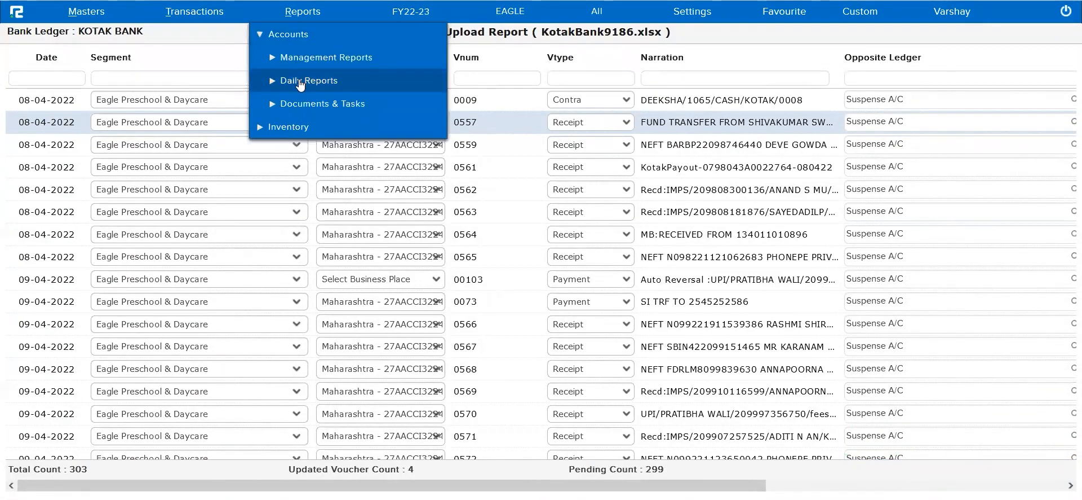
pyautogui.click(299, 81)
pyautogui.rightClick(305, 151)
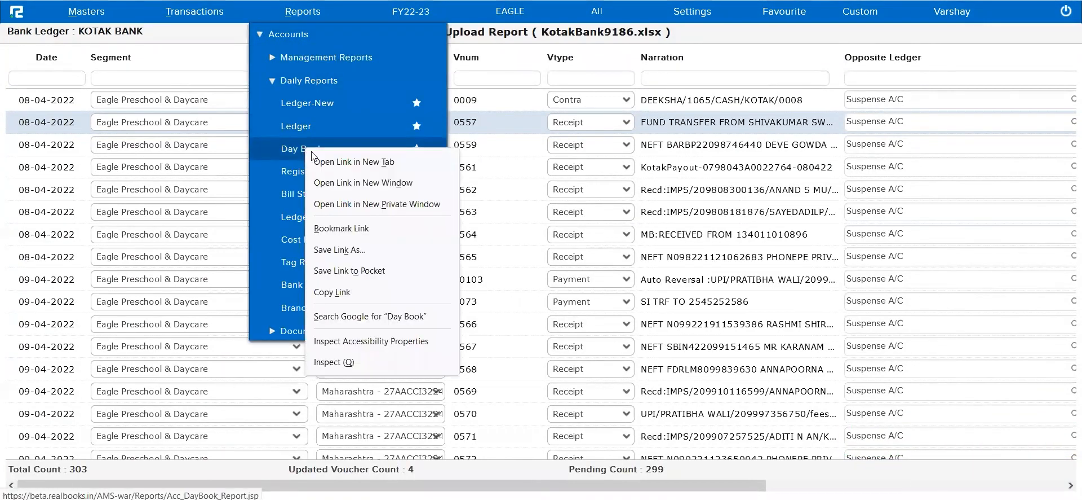
pyautogui.click(326, 161)
pyautogui.click(321, 0)
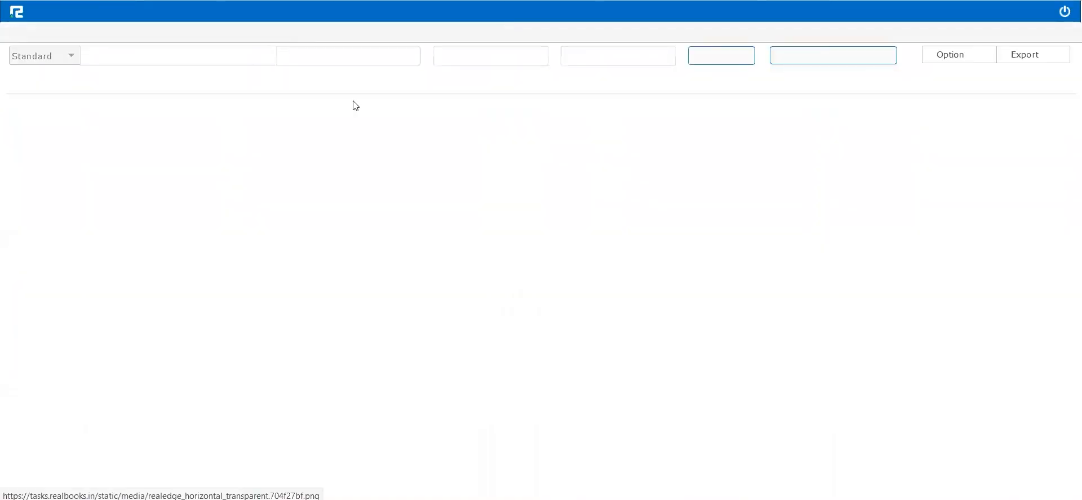
pyautogui.click(729, 61)
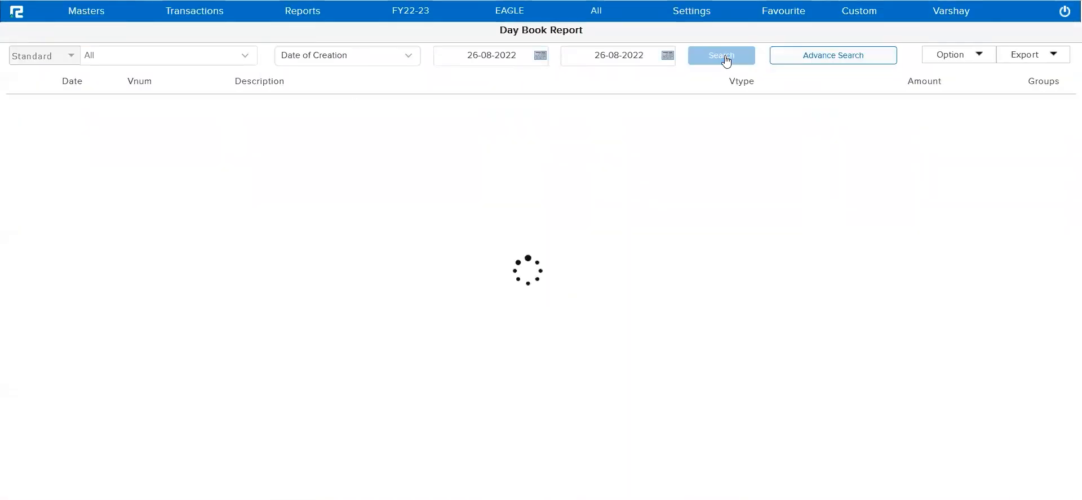
# Step: Filter the Day Book descriptions by the copied IMPS narration, examine the matching contra voucher, and close it without changes
pyautogui.click(456, 105)
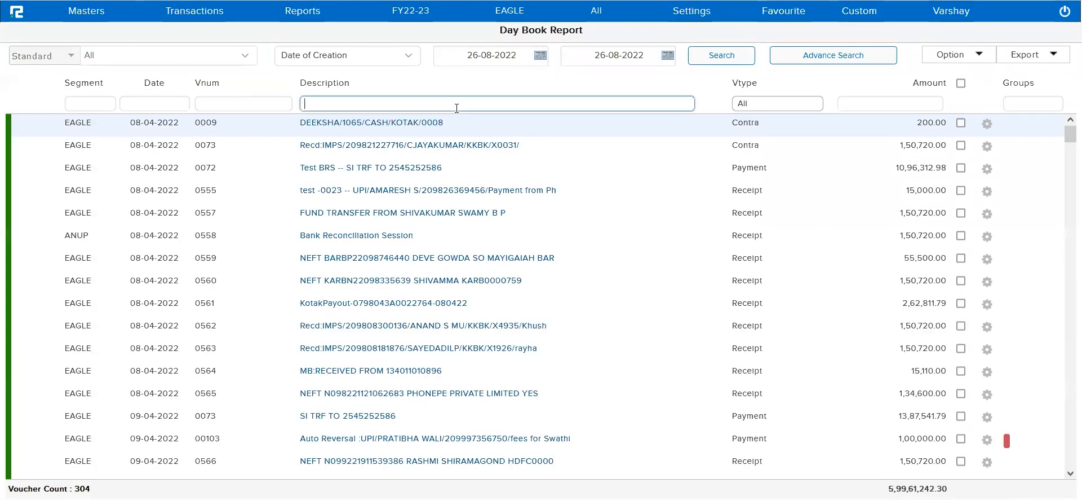
pyautogui.hotkey('ctrl', 'v')
pyautogui.click(782, 134)
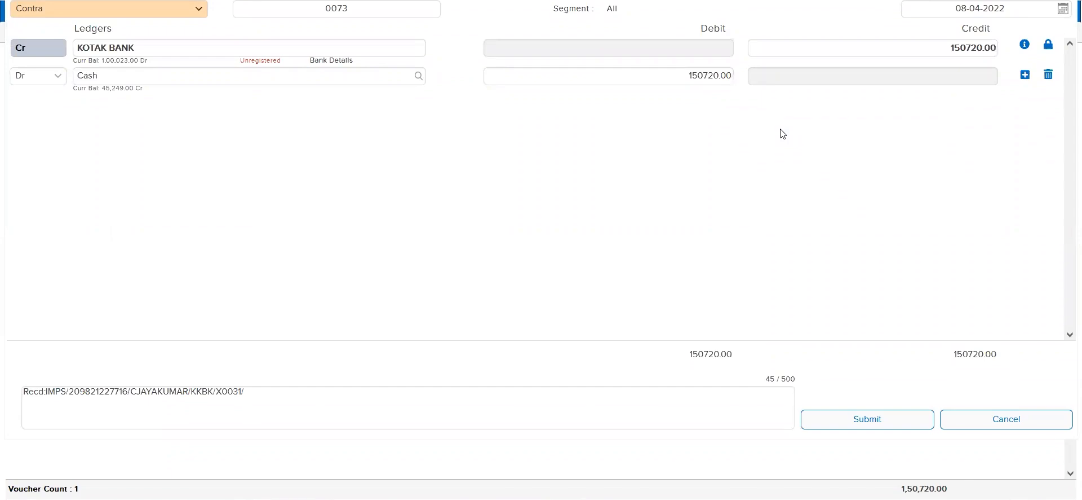
pyautogui.press('Escape')
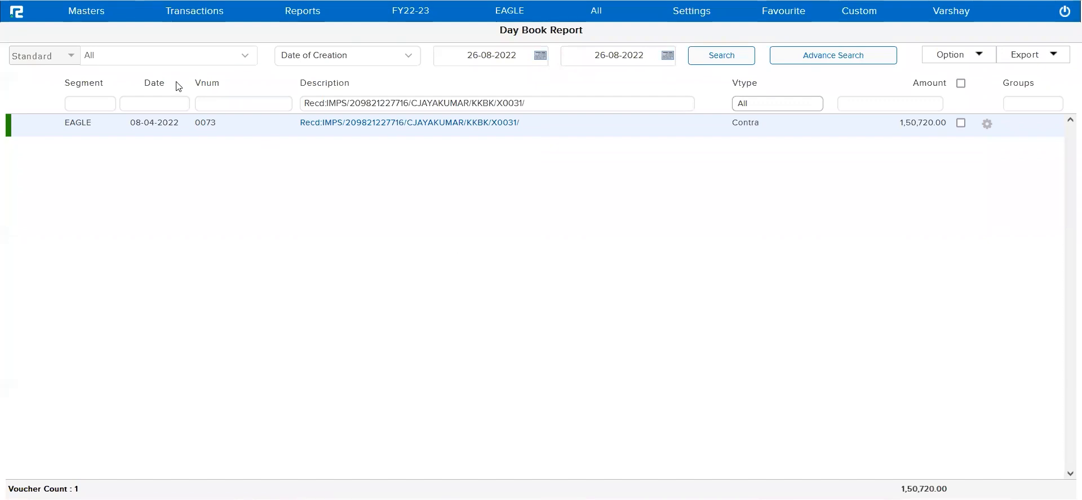
pyautogui.click(65, 12)
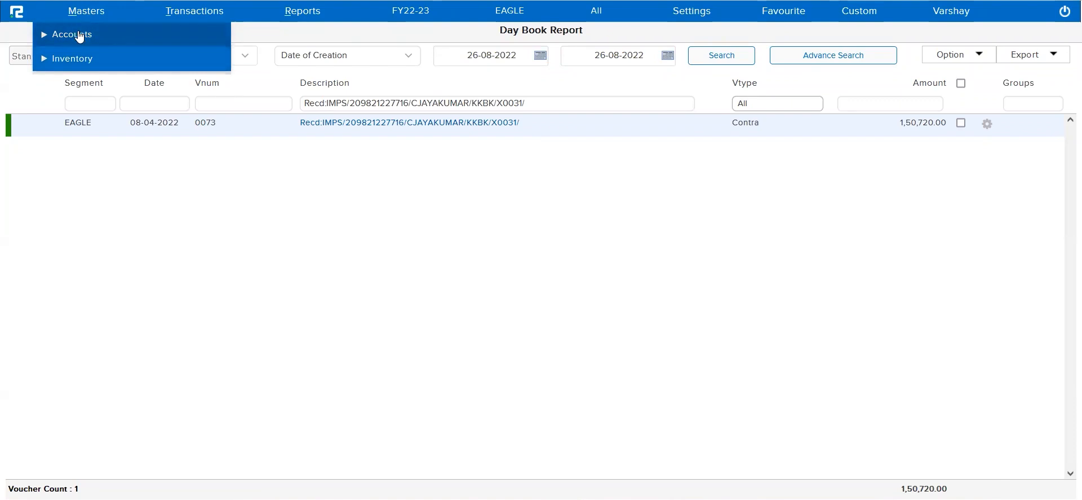
pyautogui.click(72, 34)
pyautogui.scroll(-5, 73, 339)
pyautogui.click(413, 300)
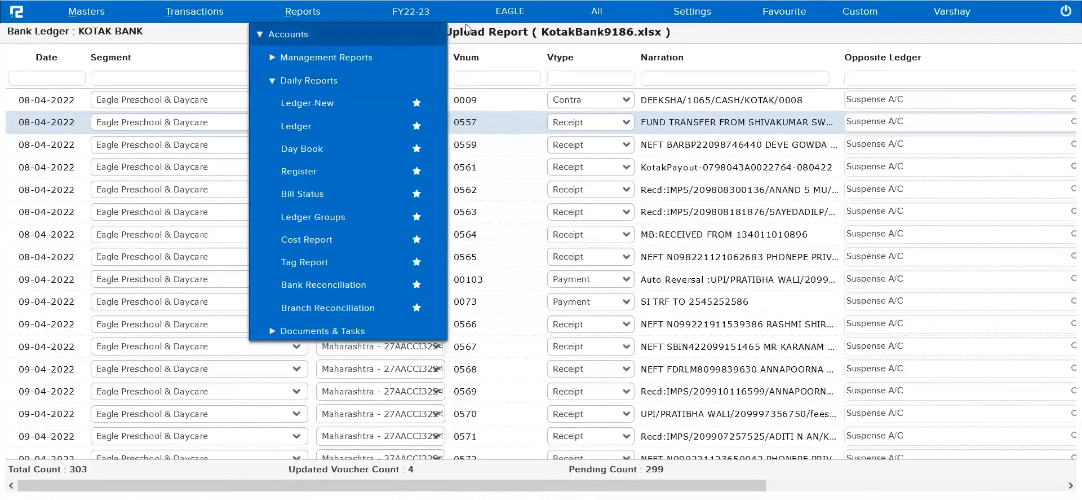
# Step: Open the Import Data page and bring up the bank selection of the Excel bank statement import
pyautogui.click(182, 15)
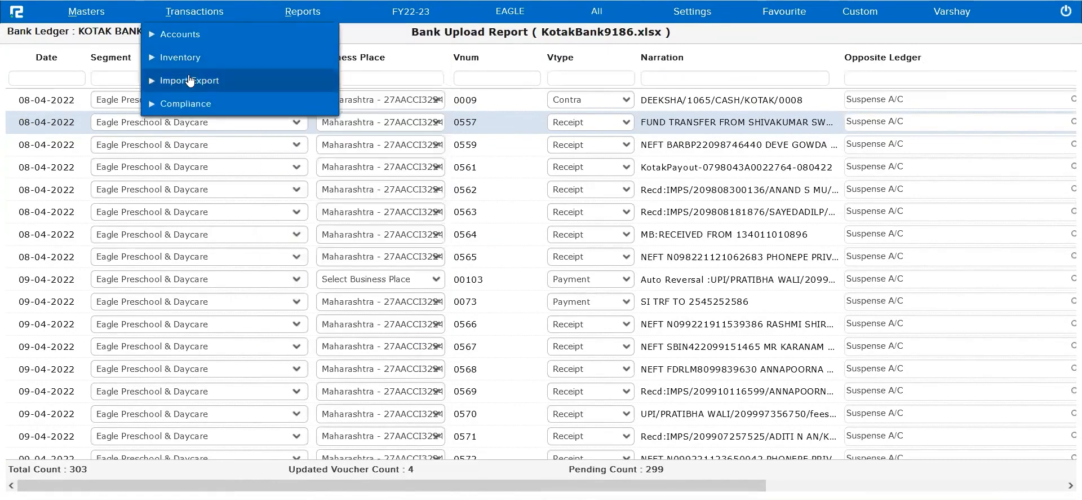
pyautogui.click(190, 81)
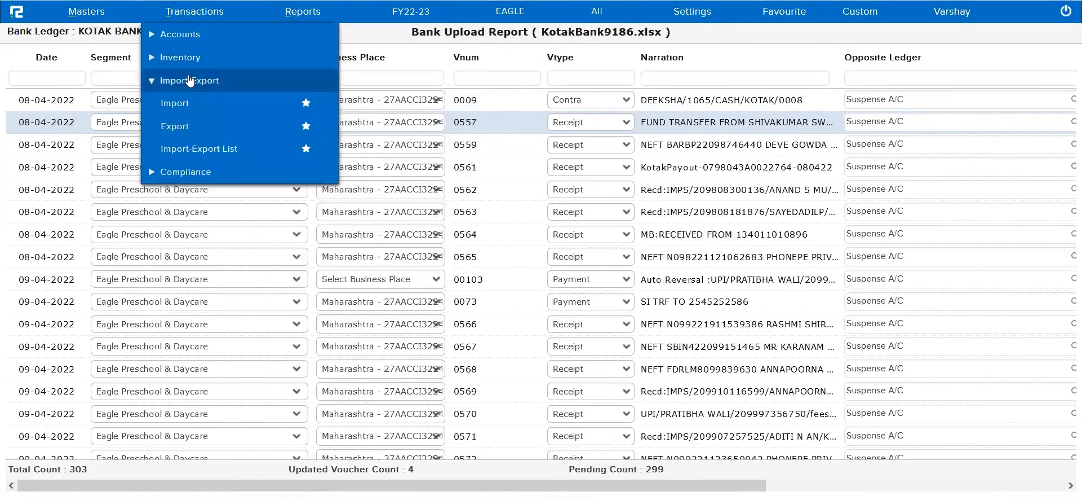
pyautogui.click(175, 112)
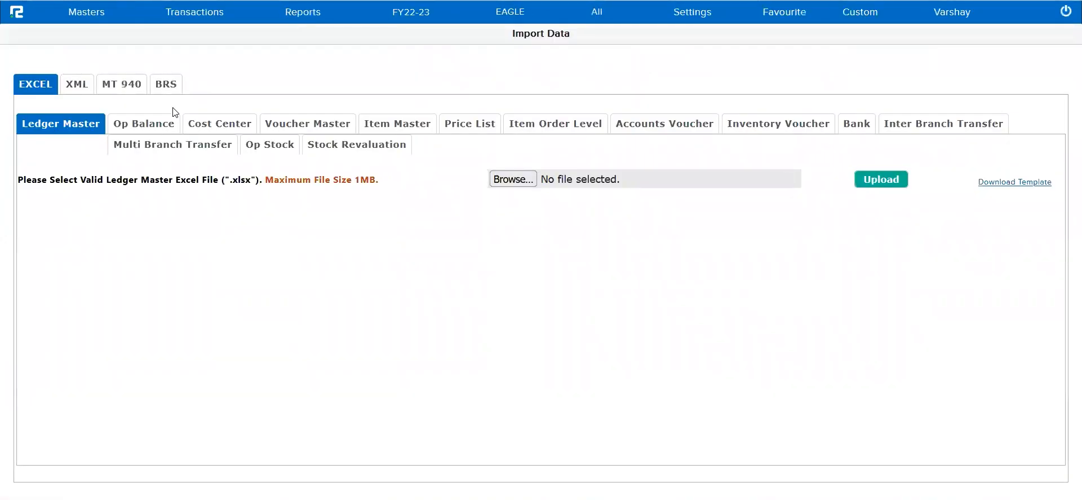
pyautogui.click(863, 129)
pyautogui.click(159, 208)
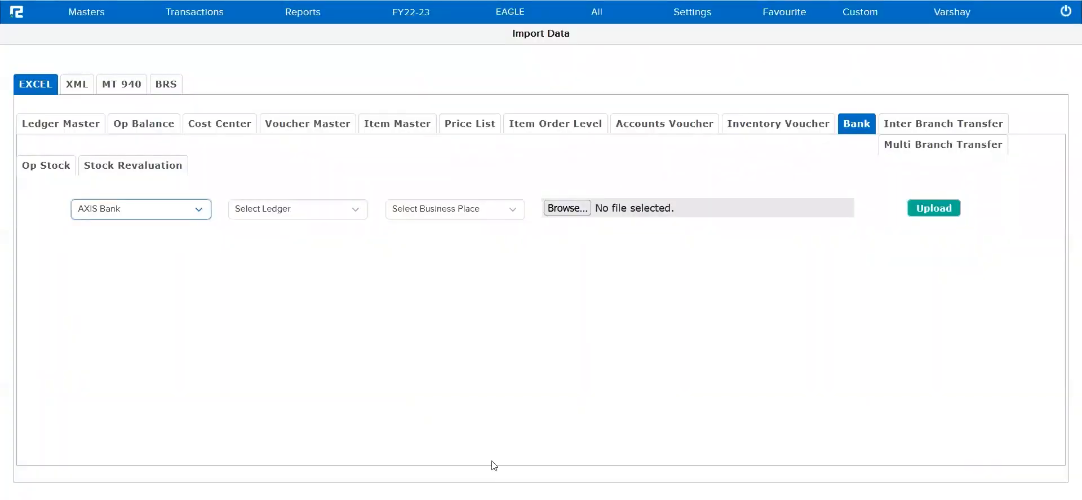
# Step: Look up the Bank Template option in the Accounts masters
pyautogui.click(86, 11)
pyautogui.click(85, 34)
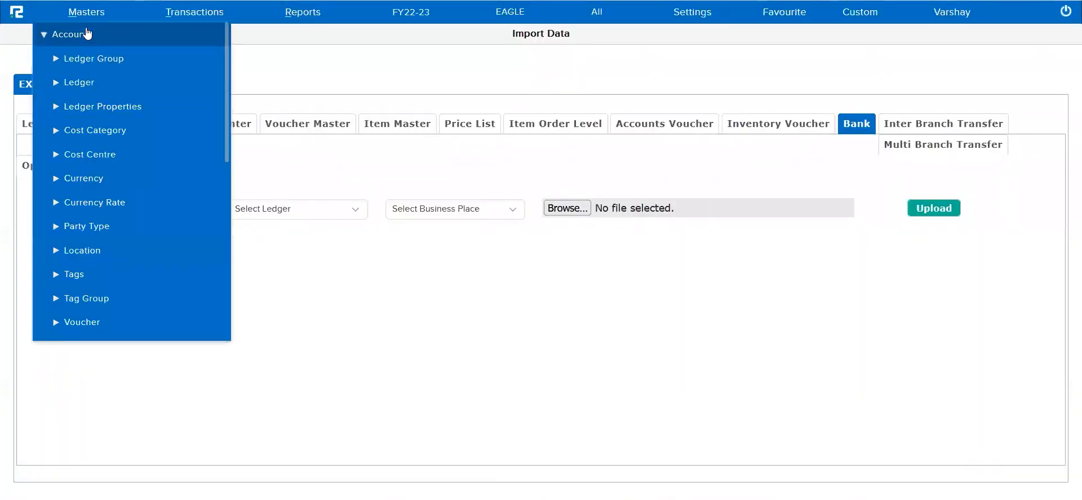
pyautogui.scroll(-5, 84, 276)
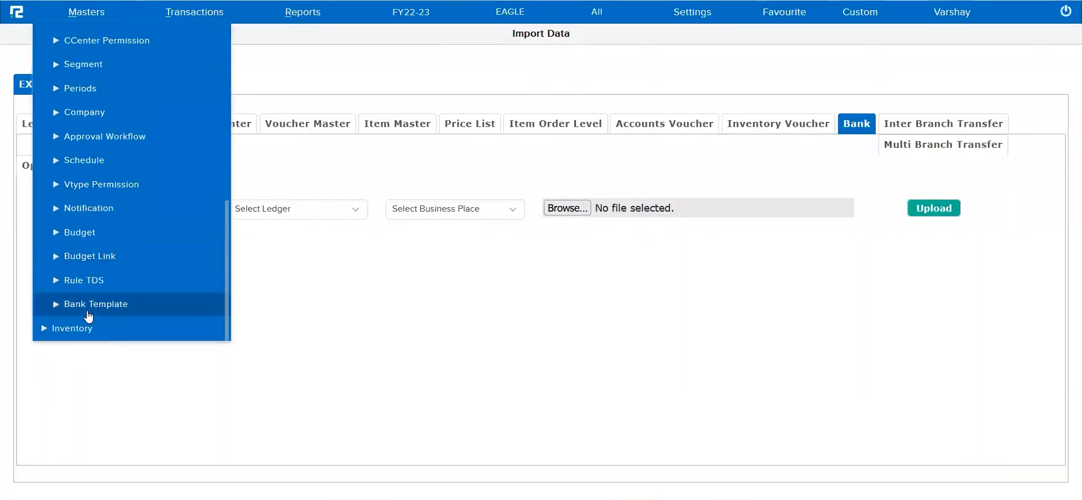
pyautogui.click(84, 304)
pyautogui.click(302, 229)
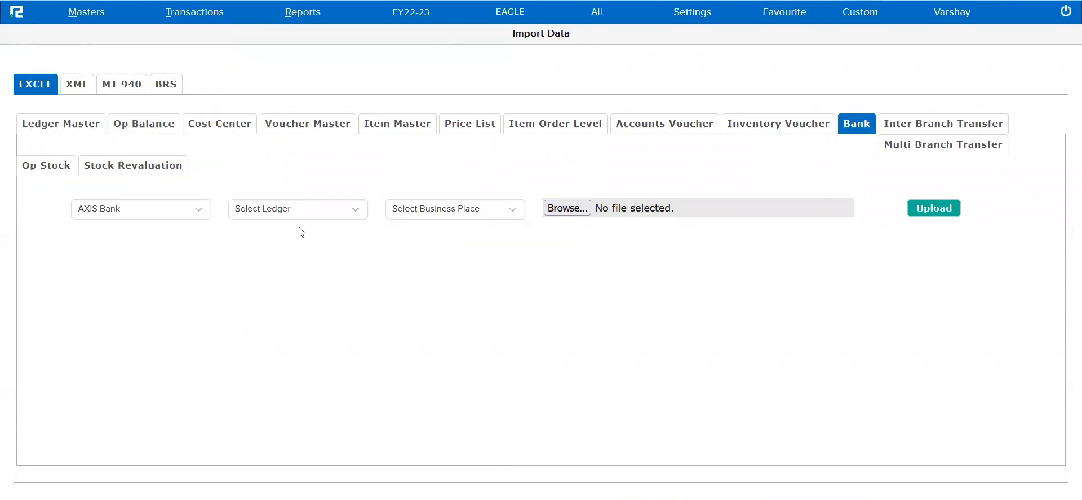
# Step: Review the bank choices of the Excel statement import, and open the Kotak Bank template from the Bank Template edit list
pyautogui.click(185, 209)
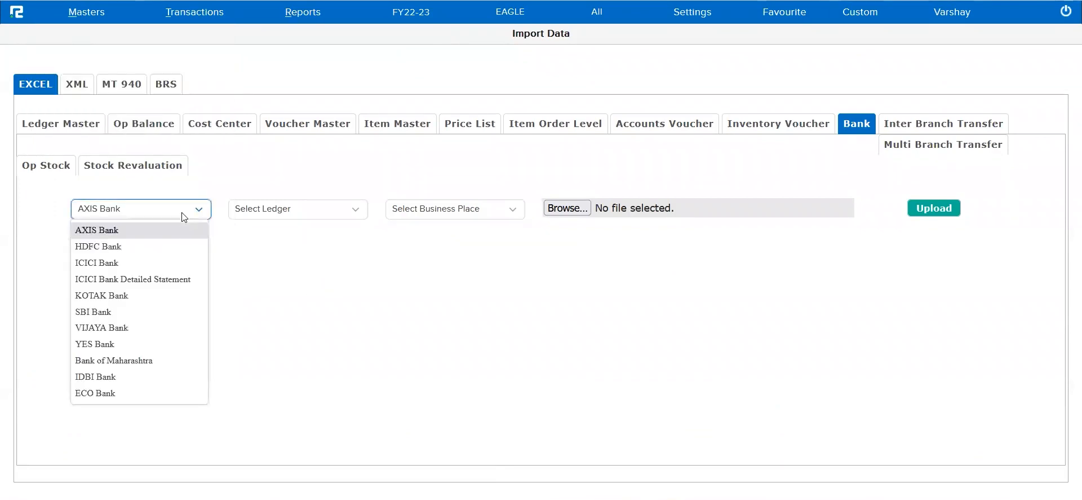
pyautogui.click(350, 287)
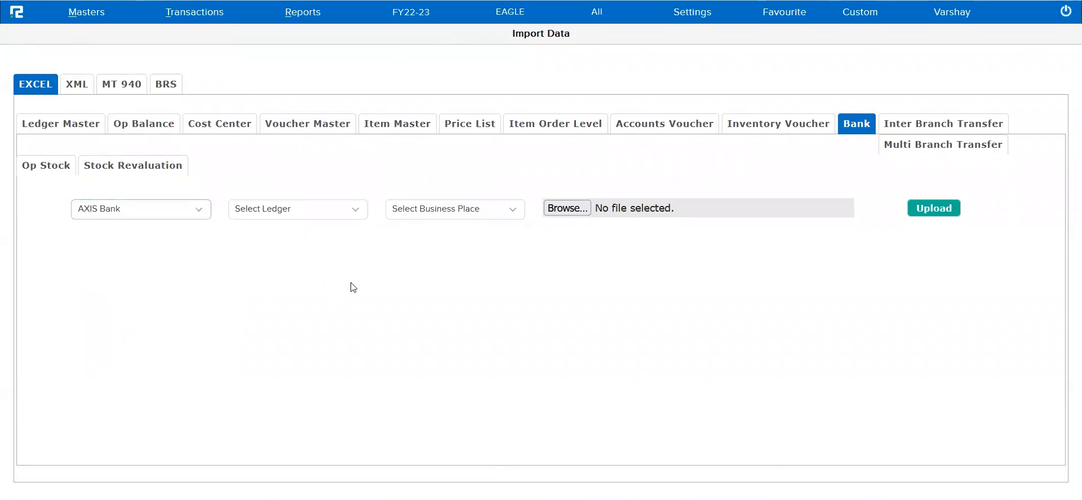
pyautogui.click(107, 24)
pyautogui.click(89, 41)
pyautogui.scroll(-8, 111, 304)
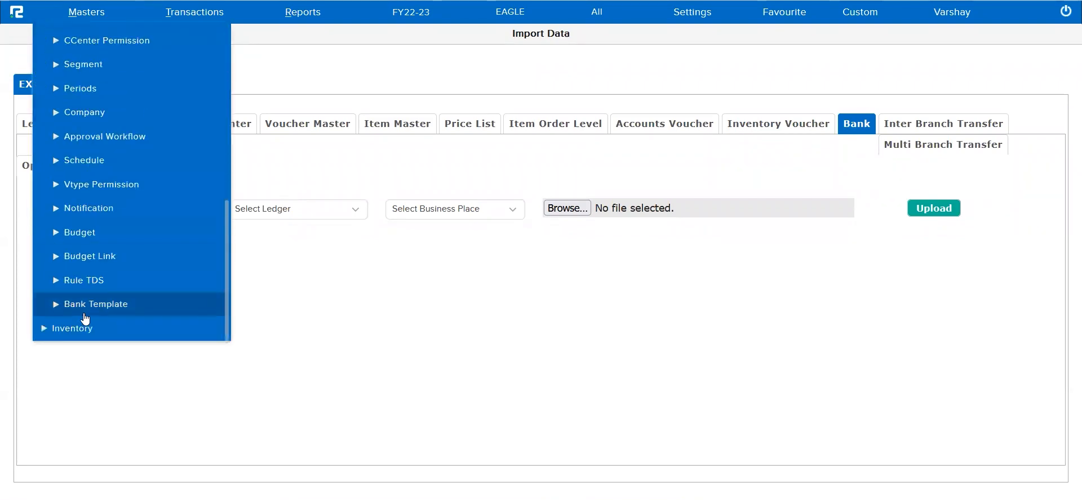
pyautogui.click(81, 308)
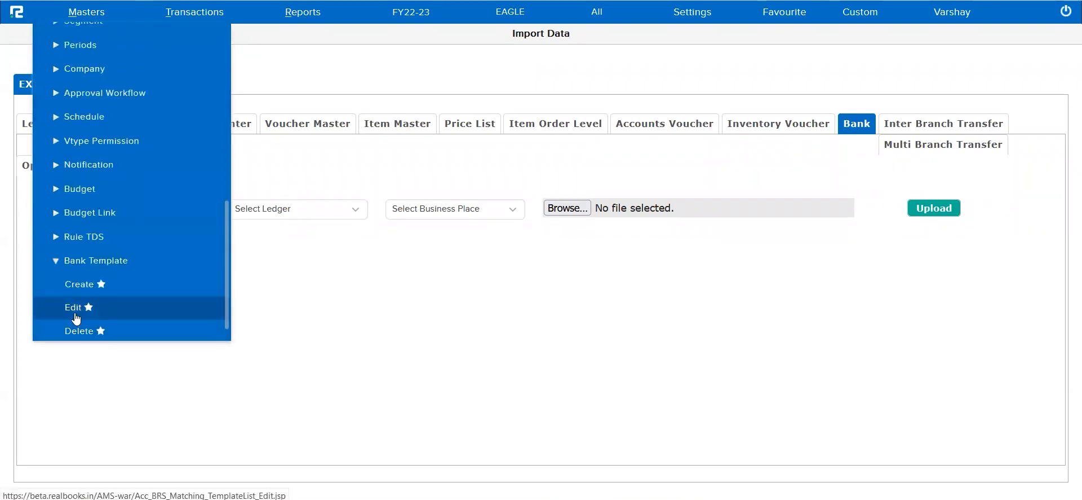
pyautogui.click(75, 308)
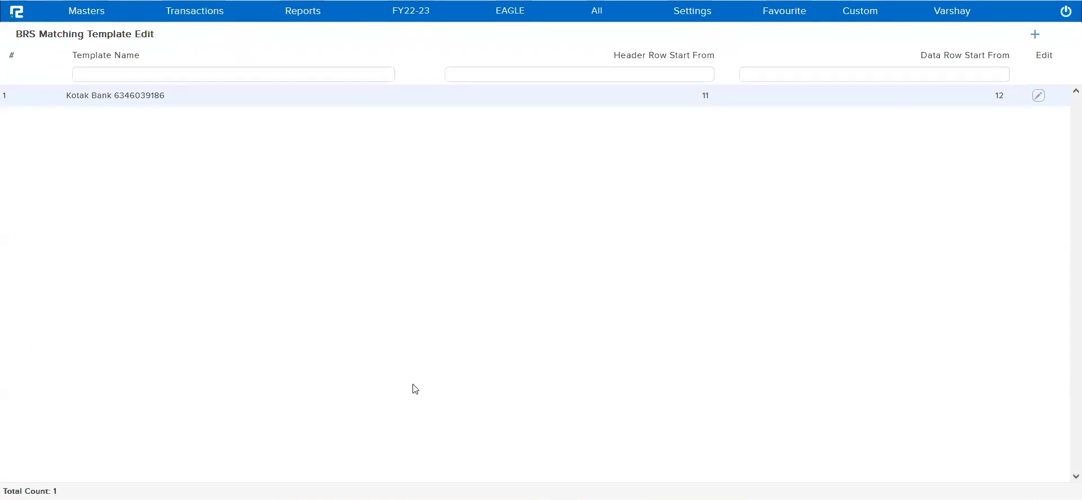
pyautogui.click(1041, 101)
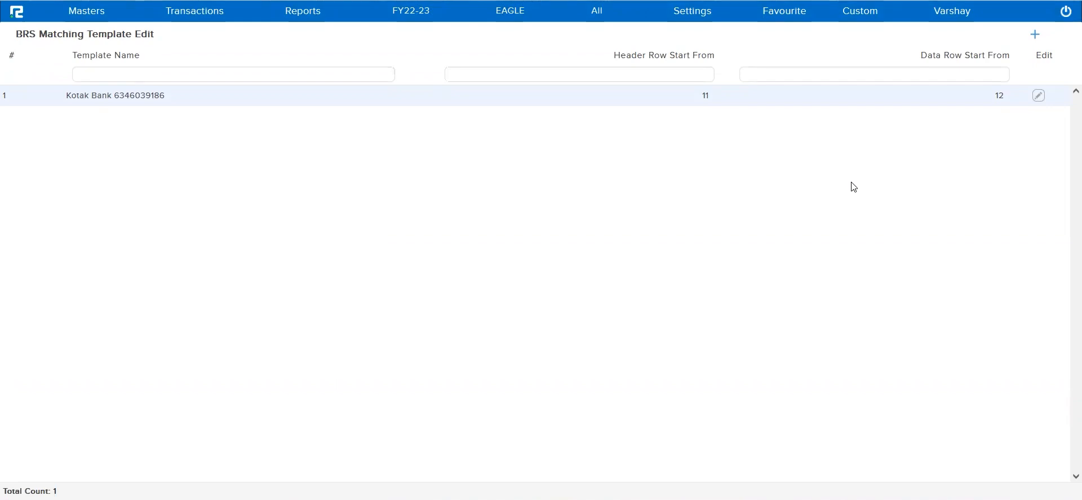
# Step: Open the Ledger report from the Accounts daily reports and run its search for KOTAK BANK from 02-04-2022 to 20-04-2022
pyautogui.click(309, 21)
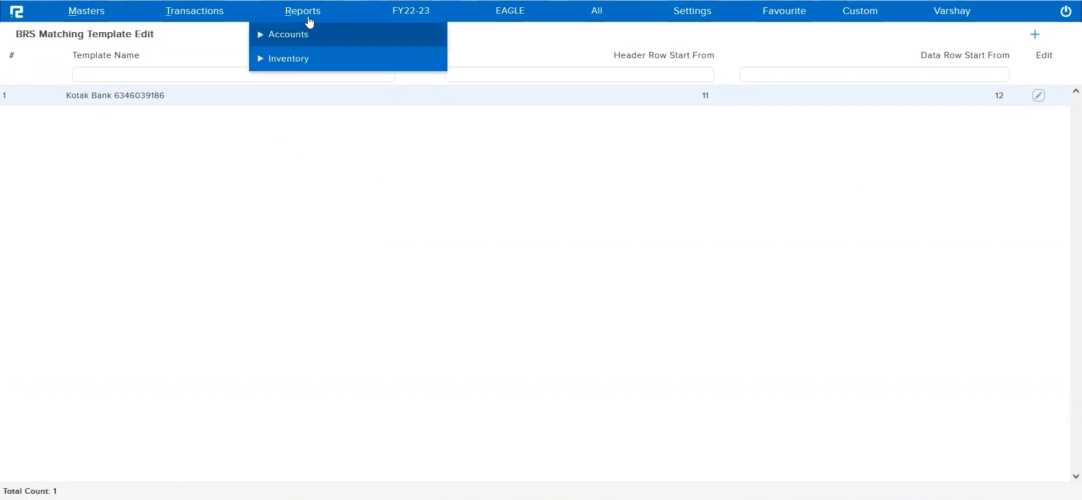
pyautogui.click(299, 37)
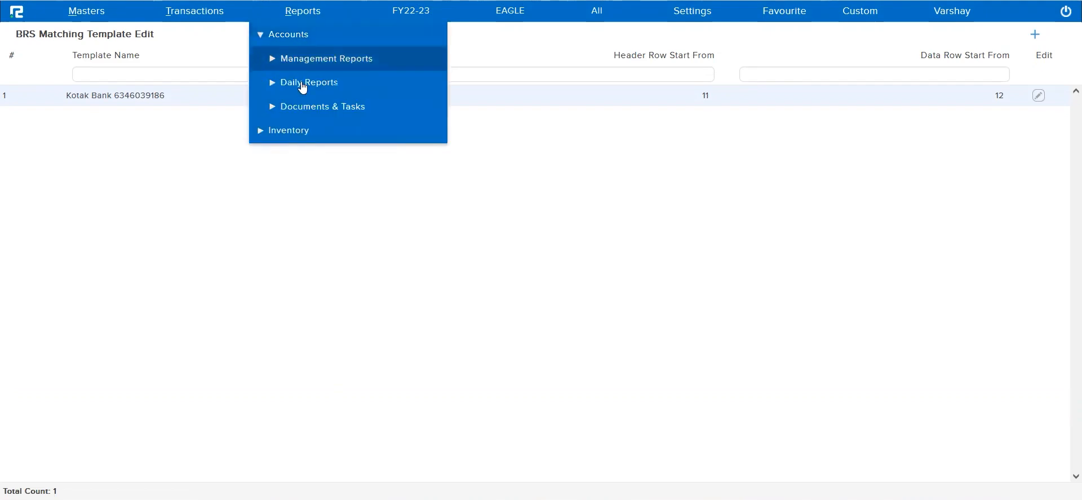
pyautogui.click(303, 82)
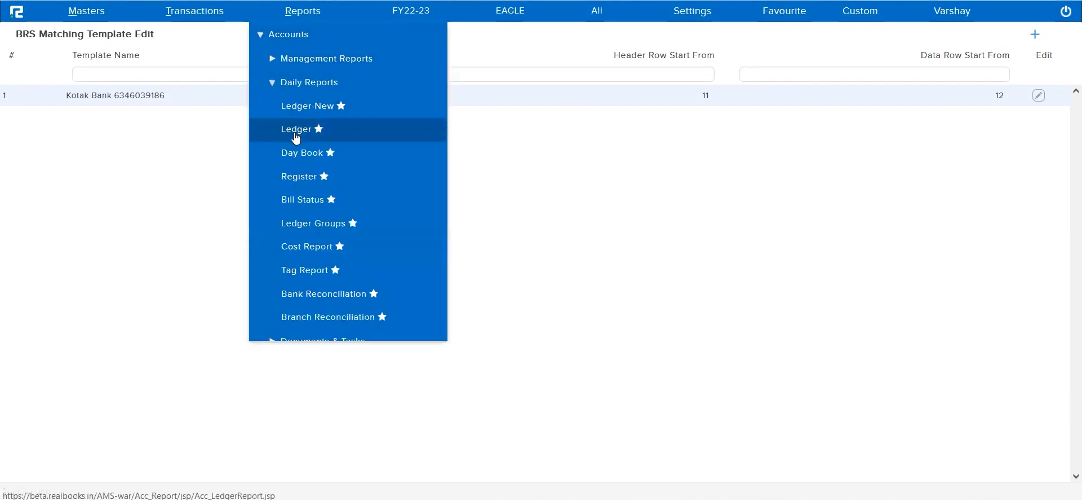
pyautogui.click(296, 137)
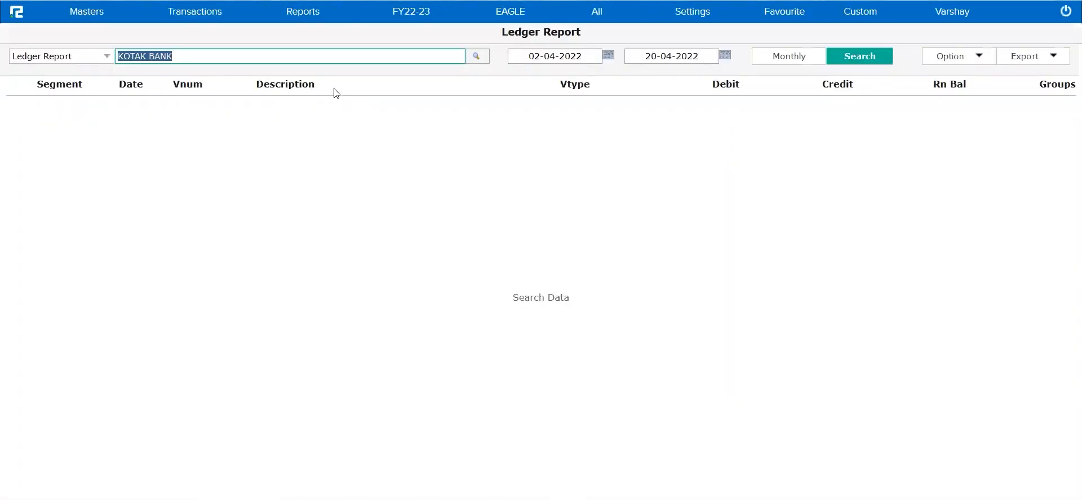
pyautogui.press('Tab')
pyautogui.press('Tab')
pyautogui.press('Tab')
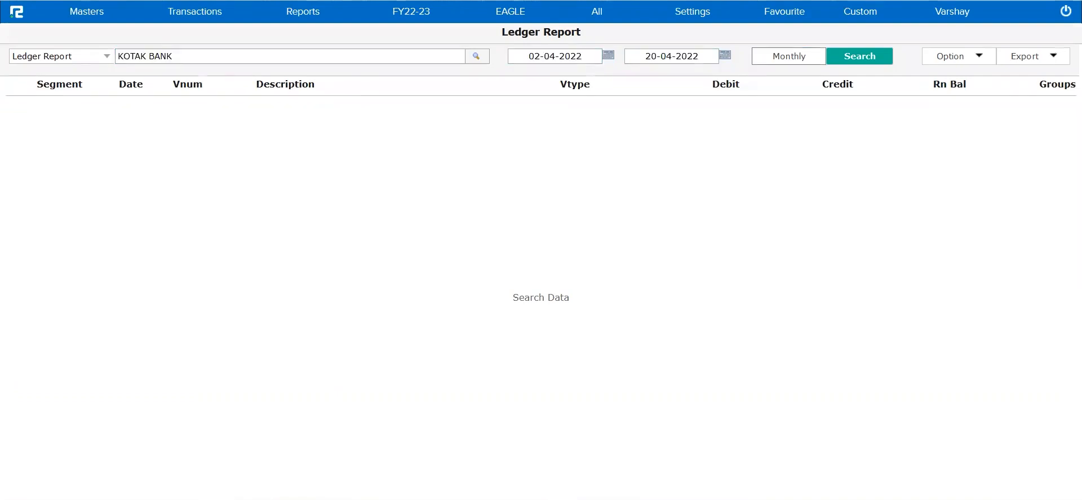
pyautogui.press('Tab')
pyautogui.press('Return')
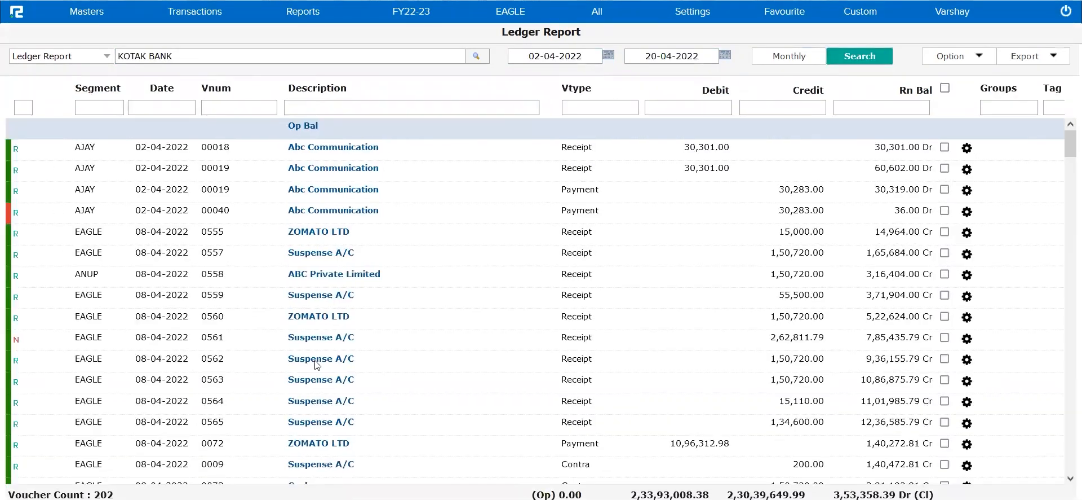
# Step: Look through the KOTAK BANK ledger vouchers and turn on the Bank Details / BRS Date display
pyautogui.scroll(-4, 320, 370)
pyautogui.scroll(-7, 319, 370)
pyautogui.scroll(12, 316, 373)
pyautogui.click(951, 61)
pyautogui.click(861, 290)
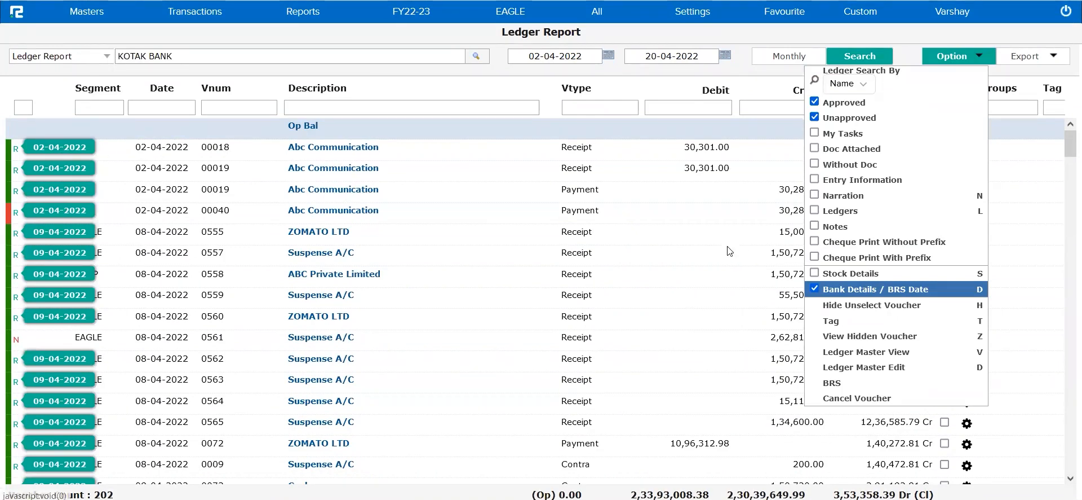
pyautogui.click(707, 200)
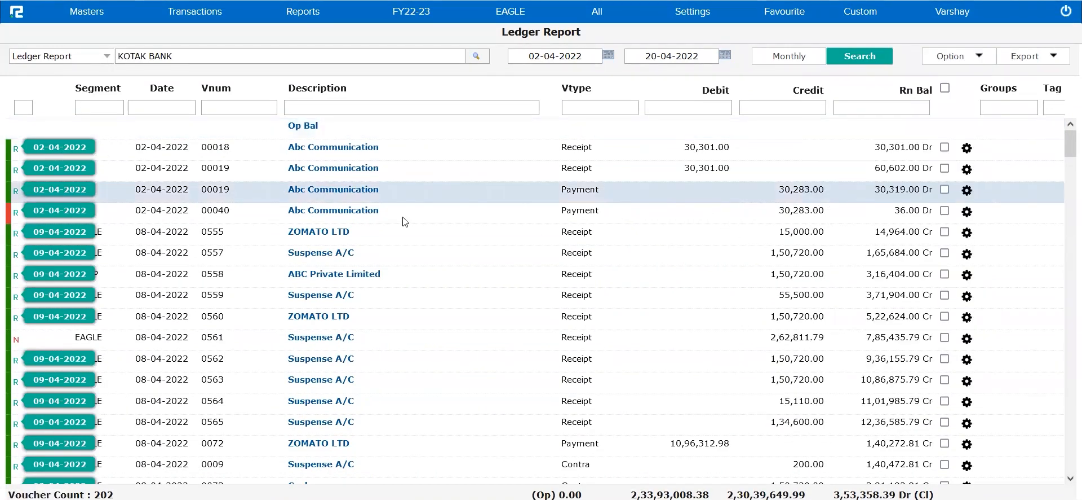
# Step: Filter the ledger's reconciliation status column by "n" and examine the unreconciled vouchers and the voucher count
pyautogui.click(31, 108)
pyautogui.write('n')
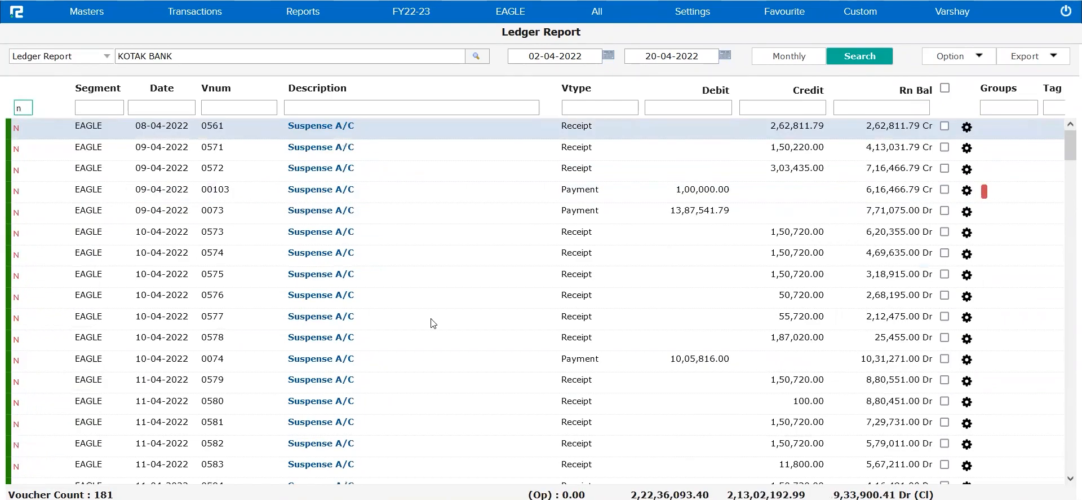
pyautogui.scroll(-5, 433, 322)
pyautogui.scroll(5, 433, 322)
pyautogui.click(307, 23)
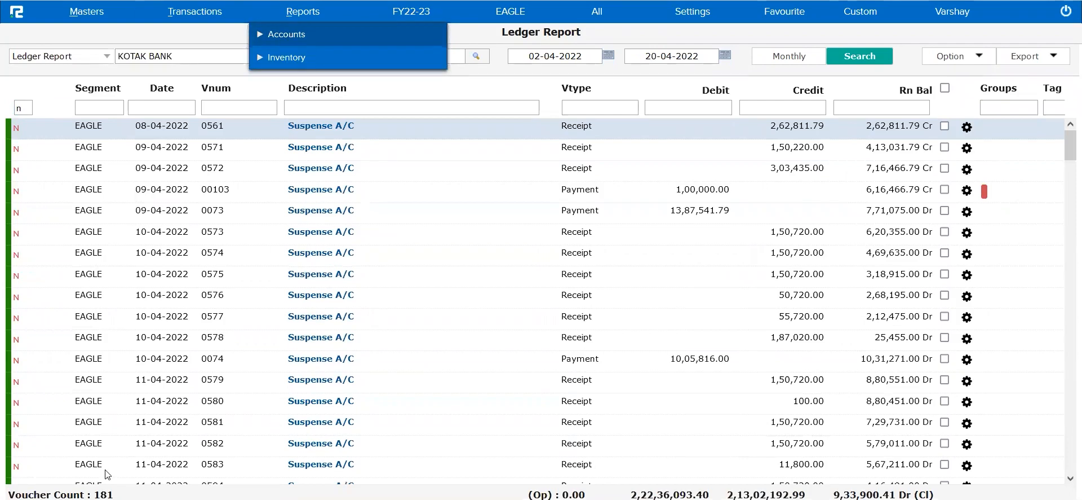
pyautogui.tripleClick(107, 493)
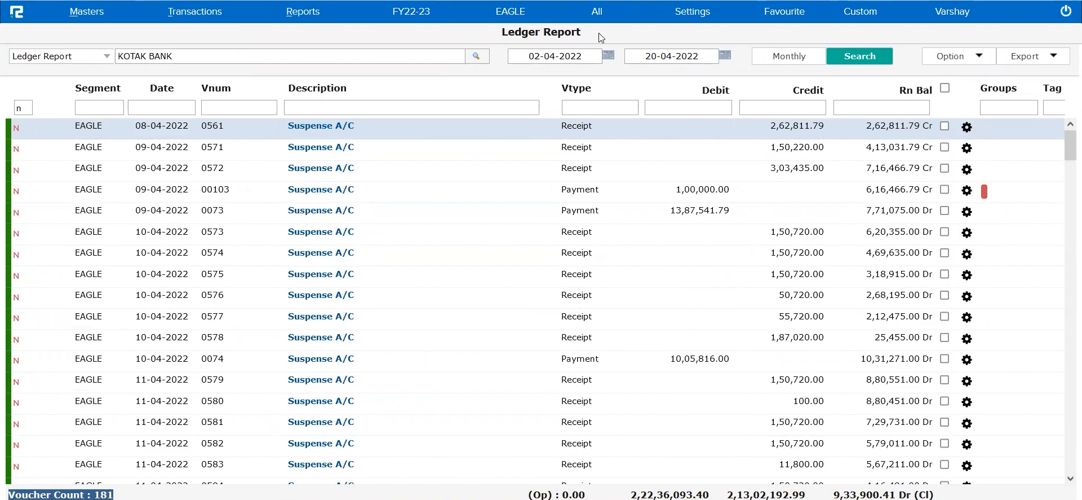
# Step: Set the Ledger report's date range to 01-04-2022 through 31-08-2022
pyautogui.doubleClick(592, 54)
pyautogui.hotkey('ctrl', 'a')
pyautogui.write('1-')
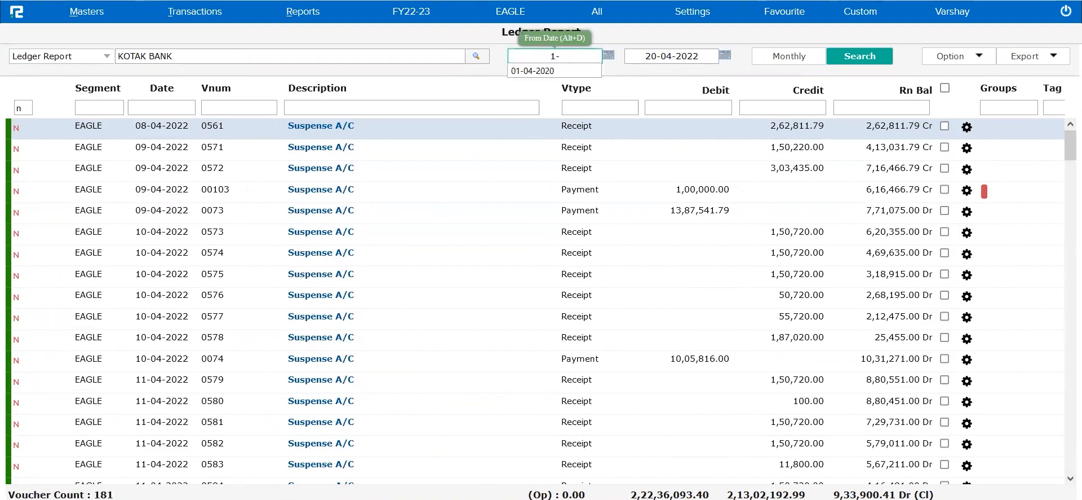
pyautogui.write('04-2022')
pyautogui.press('Tab')
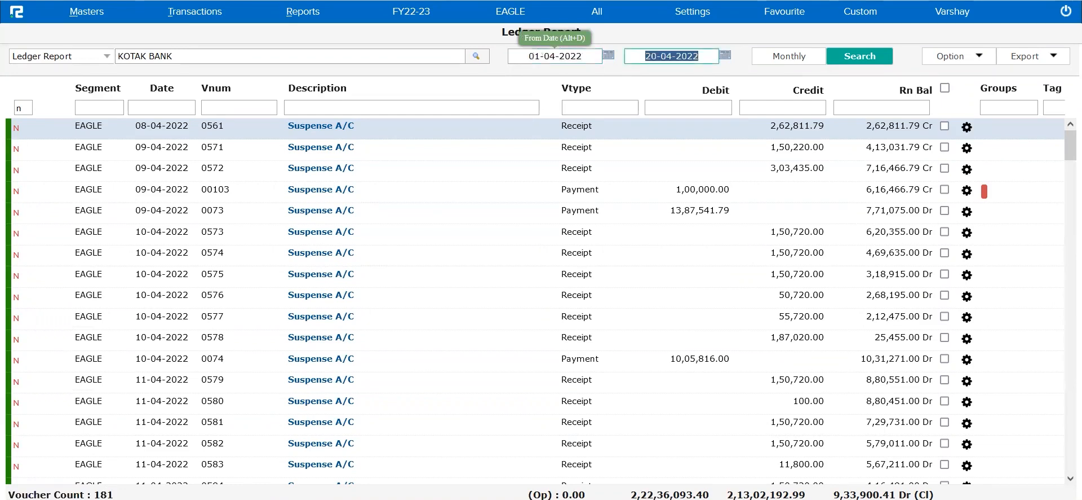
pyautogui.write('31-0')
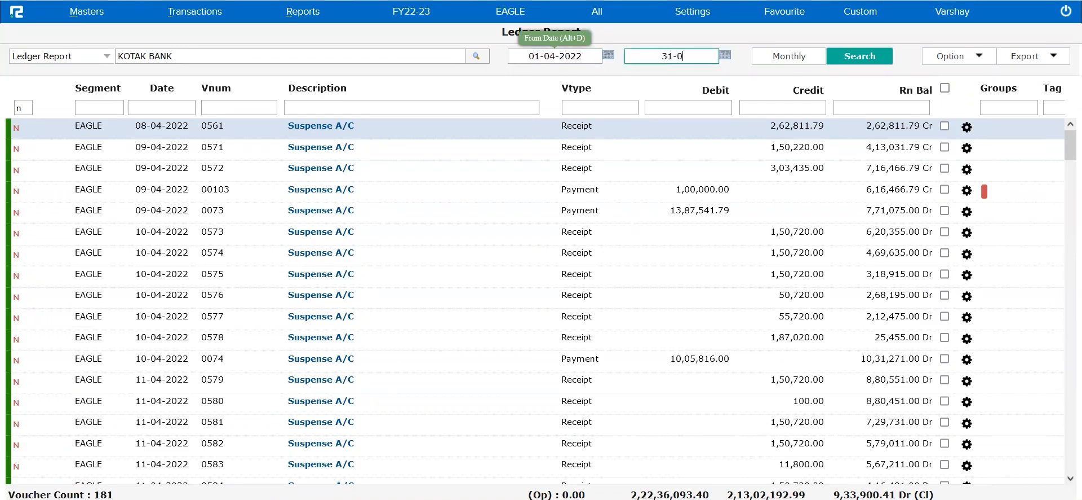
pyautogui.write('8-2022')
pyautogui.press('Tab')
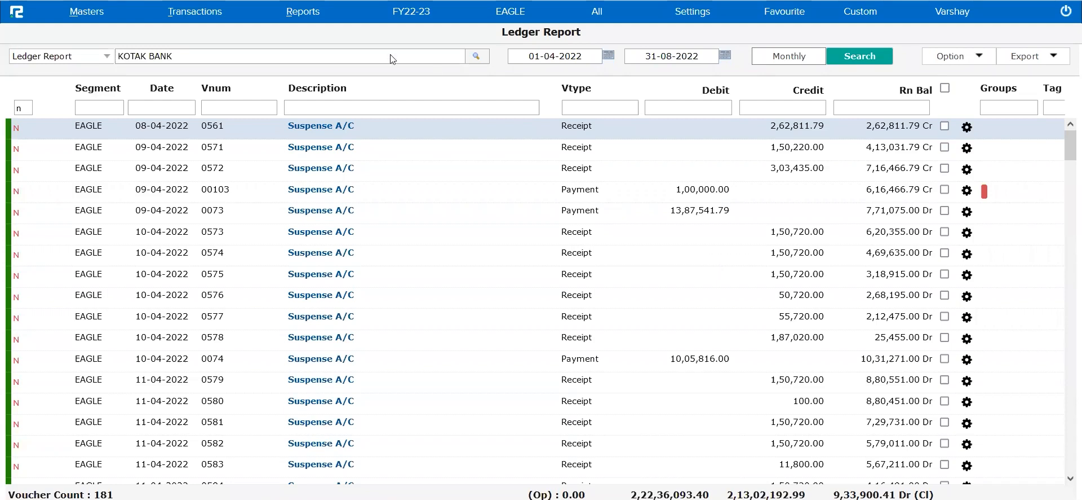
# Step: Open the Ledger-New report from the Accounts daily reports and check its Ledger Search By choices, keeping Name
pyautogui.click(302, 18)
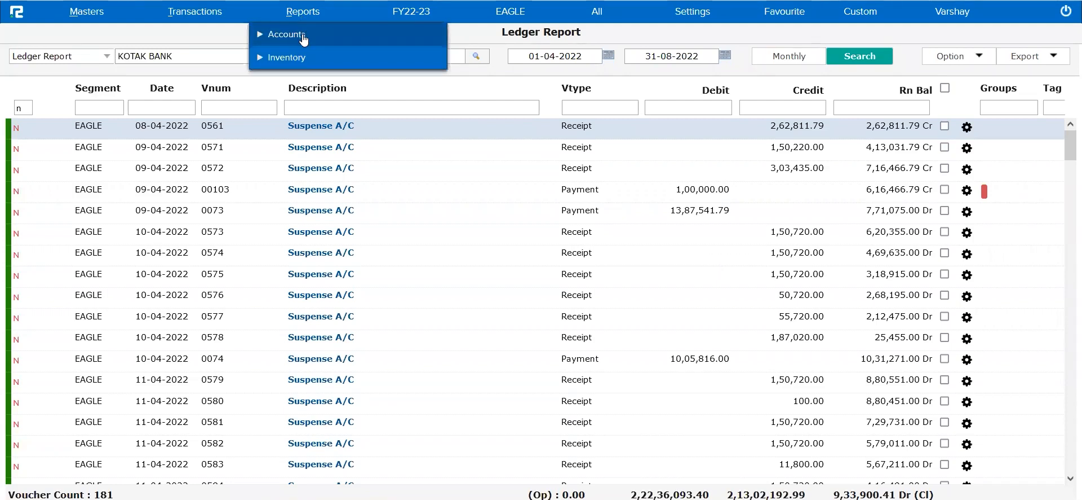
pyautogui.click(302, 36)
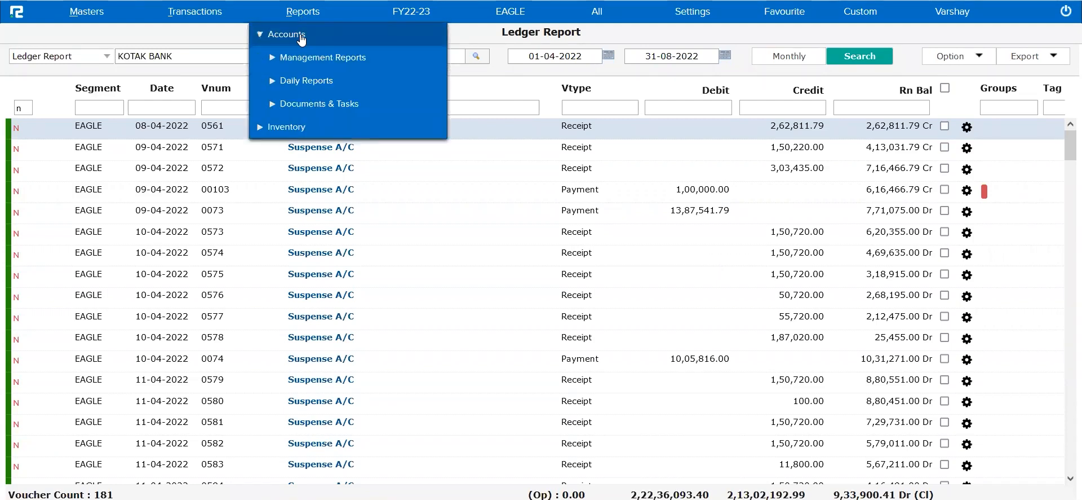
pyautogui.click(305, 81)
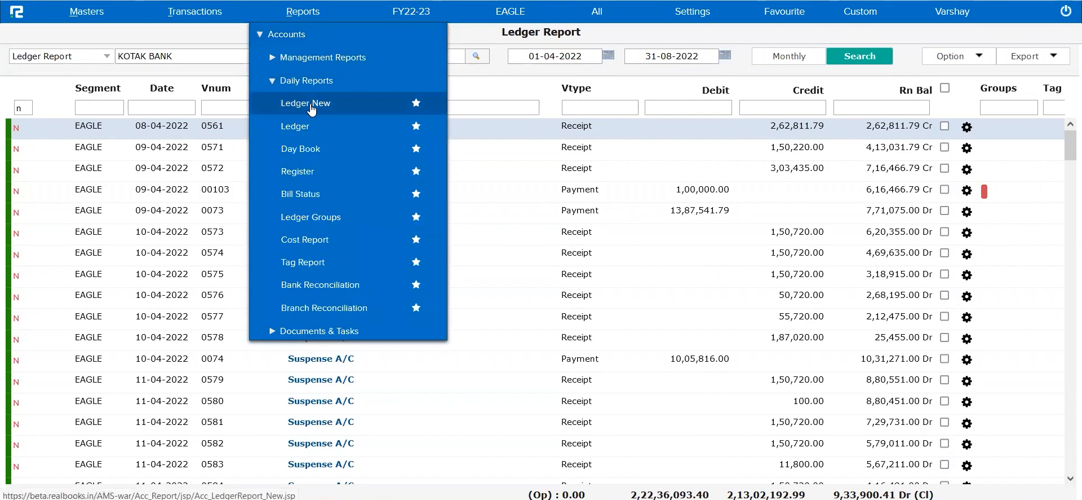
pyautogui.click(312, 106)
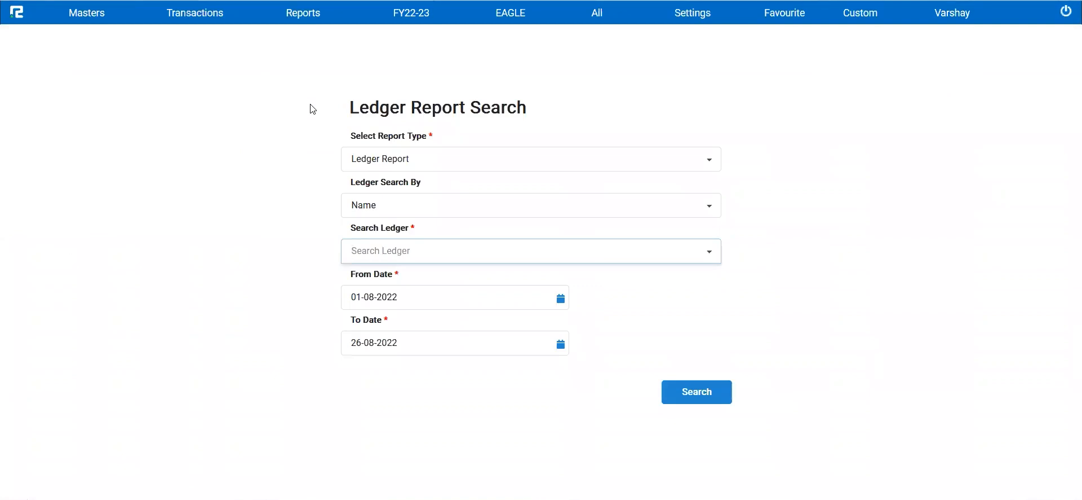
pyautogui.tripleClick(379, 185)
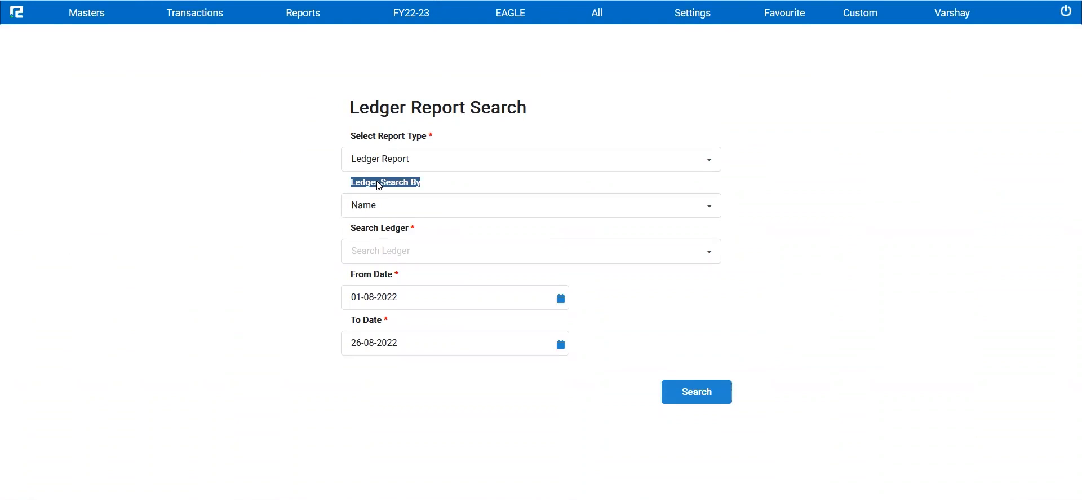
pyautogui.click(389, 204)
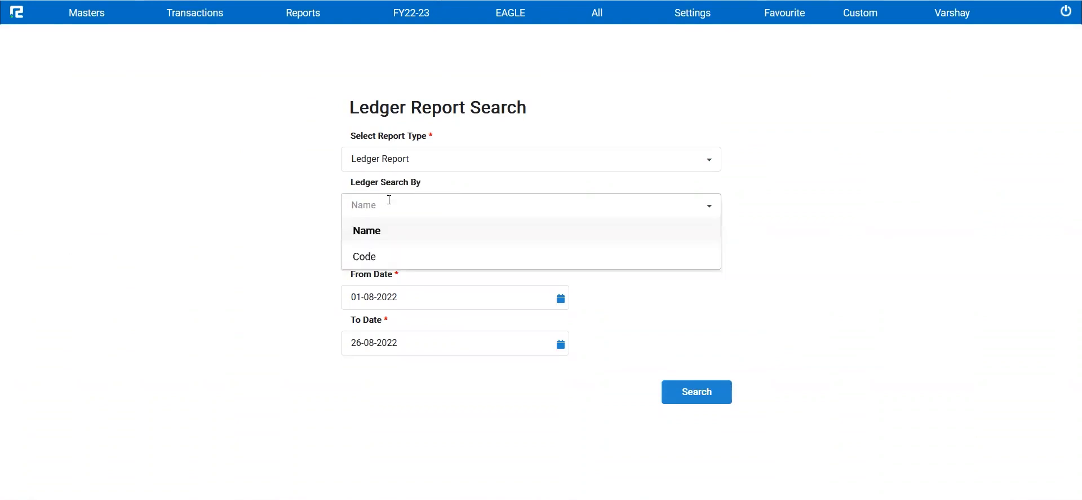
pyautogui.click(292, 208)
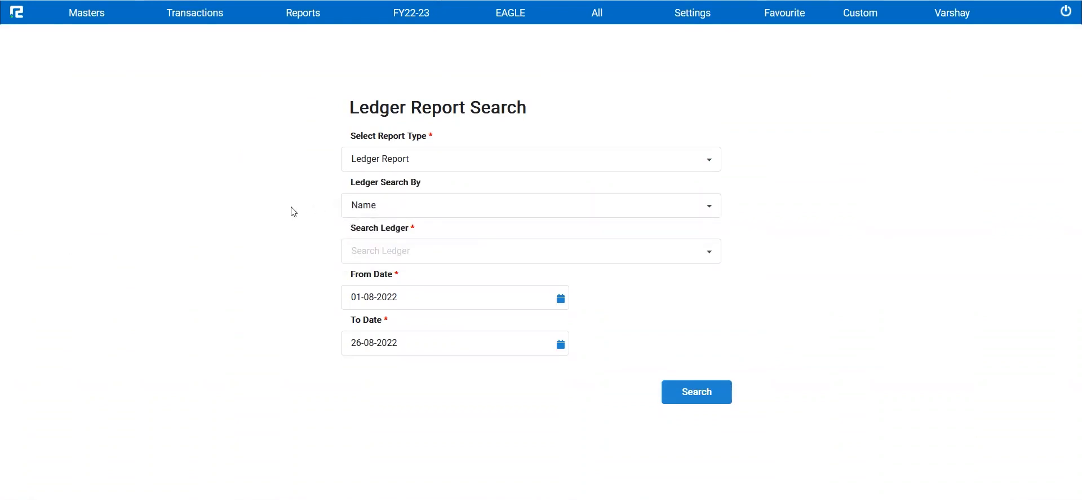
# Step: Run the new ledger report for KOTAK BANK from 01-04-2022 to 26-08-2022 and look through its vouchers
pyautogui.click(451, 252)
pyautogui.write('kotak')
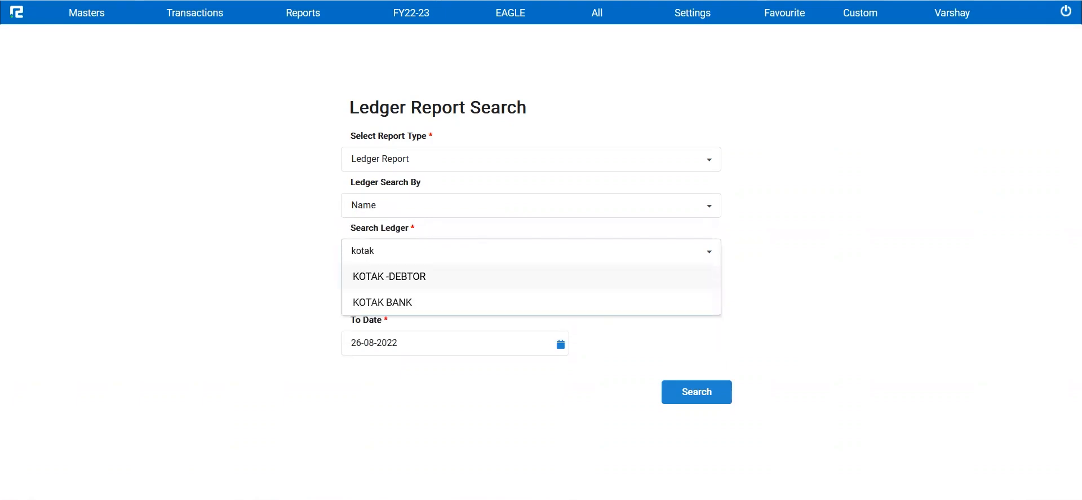
pyautogui.click(423, 303)
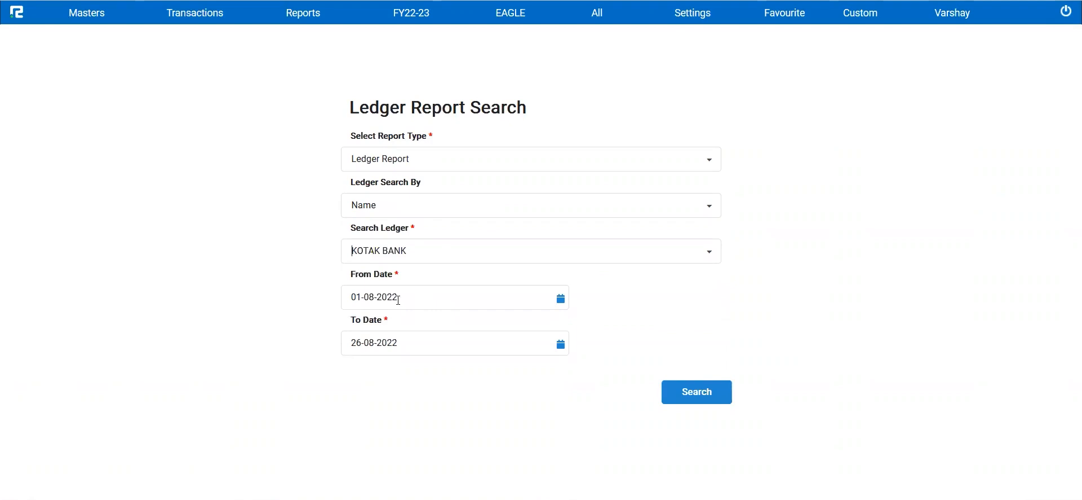
pyautogui.tripleClick(381, 306)
pyautogui.write('1-')
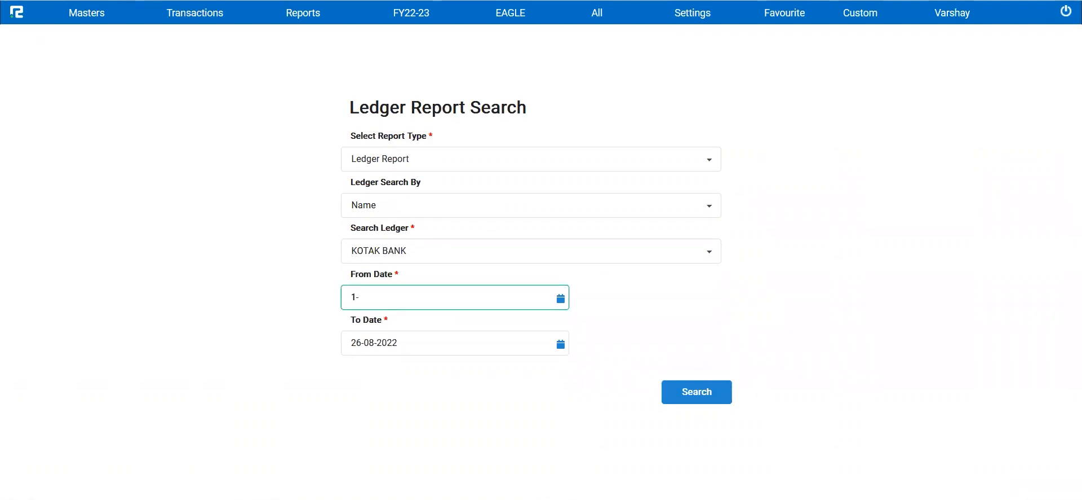
pyautogui.write('04-2022')
pyautogui.press('Tab')
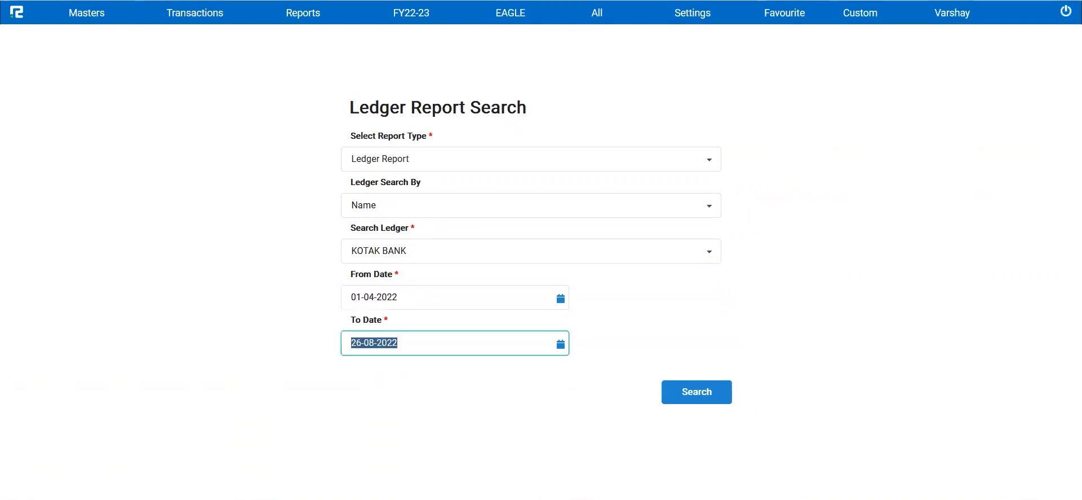
pyautogui.click(696, 394)
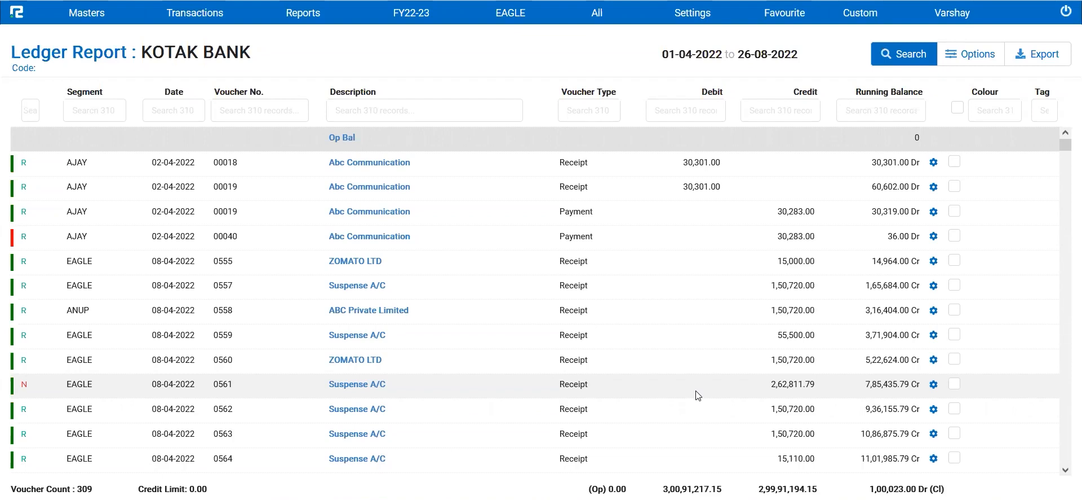
pyautogui.scroll(-20, 698, 395)
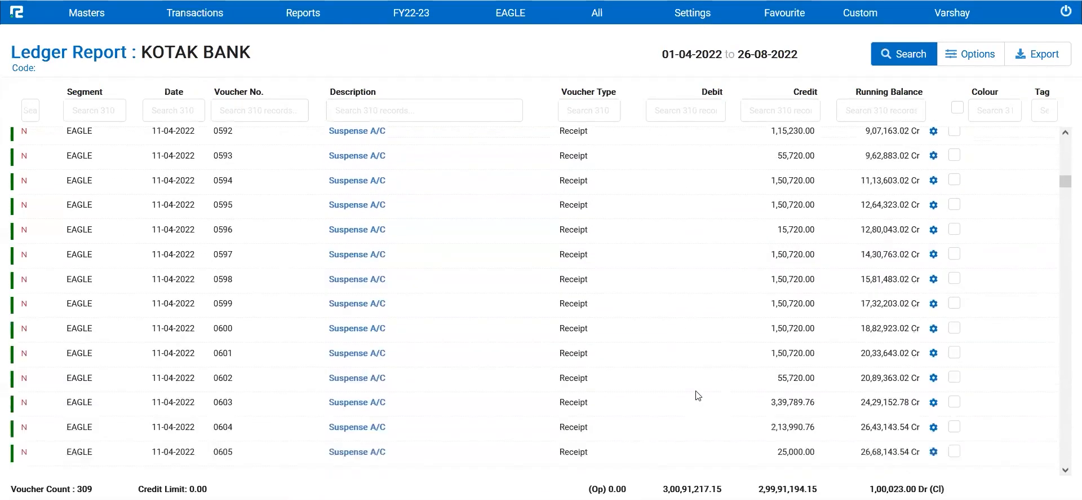
pyautogui.scroll(-3, 698, 395)
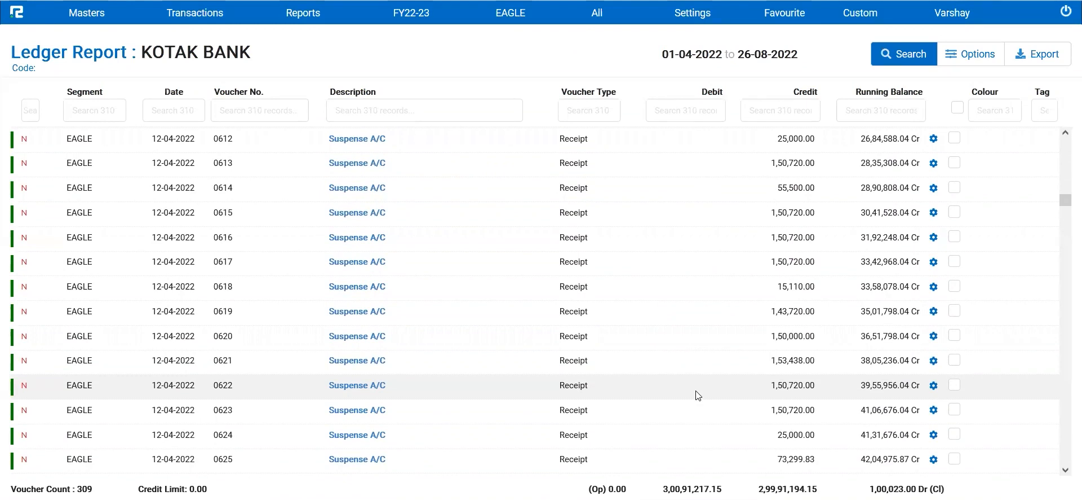
# Step: Show the Bank Details / BRS Date information for the vouchers in the KOTAK BANK ledger report
pyautogui.click(976, 64)
pyautogui.scroll(-2, 936, 286)
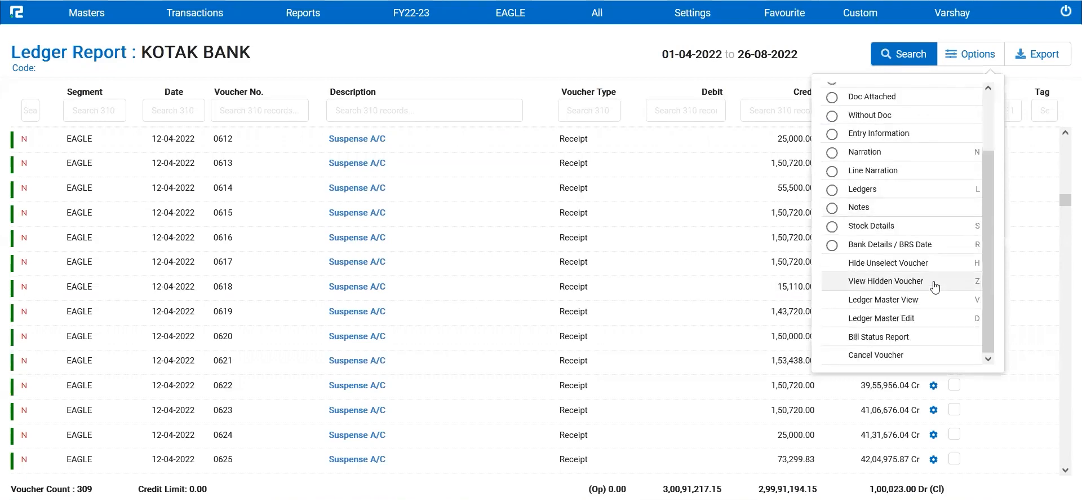
pyautogui.scroll(2, 845, 121)
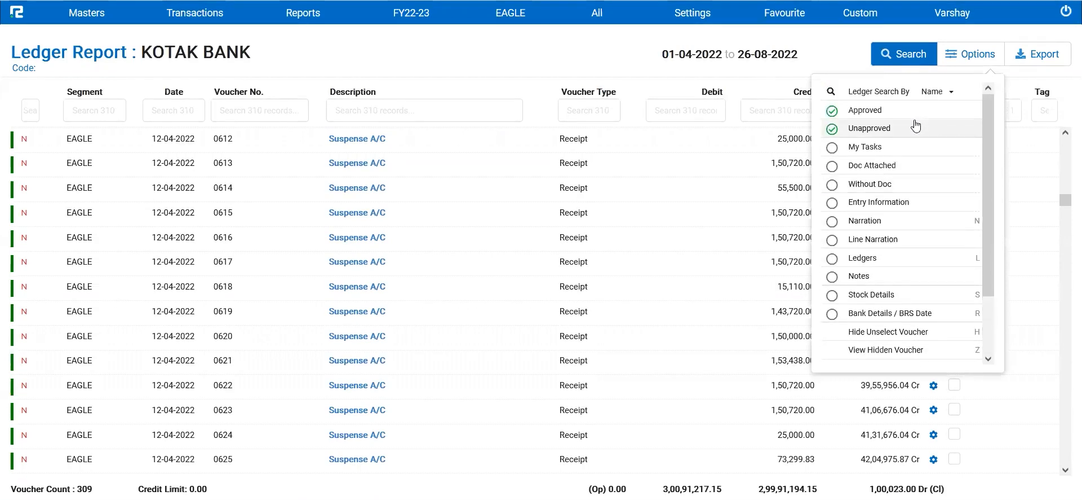
pyautogui.click(877, 319)
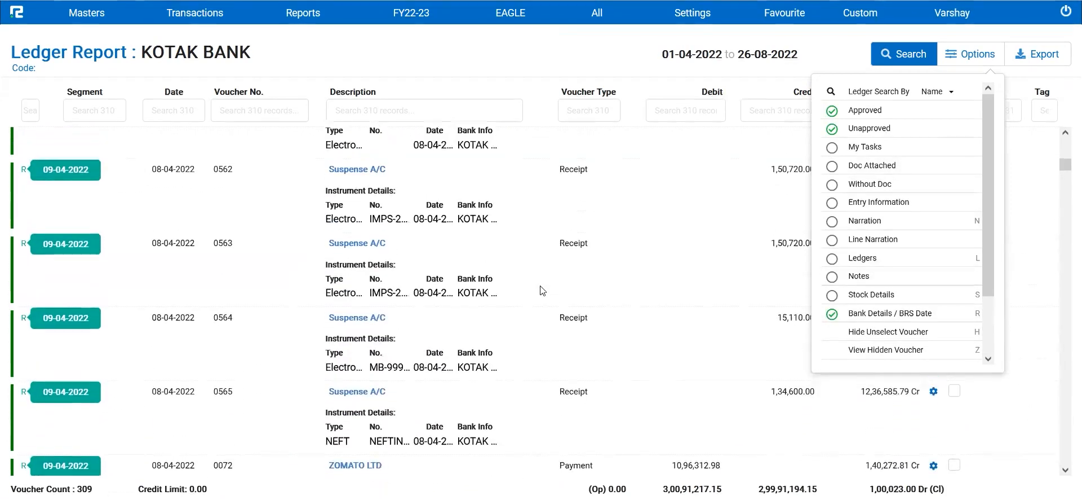
pyautogui.scroll(3, 543, 291)
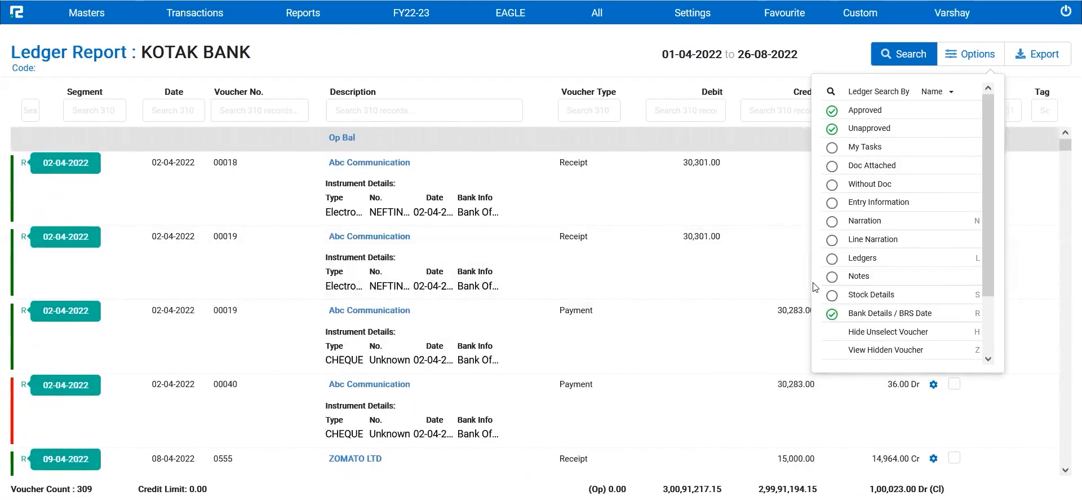
# Step: View the ledger without unapproved and without approved vouchers, restore both, and look through the instrument details and BRS dates
pyautogui.click(832, 130)
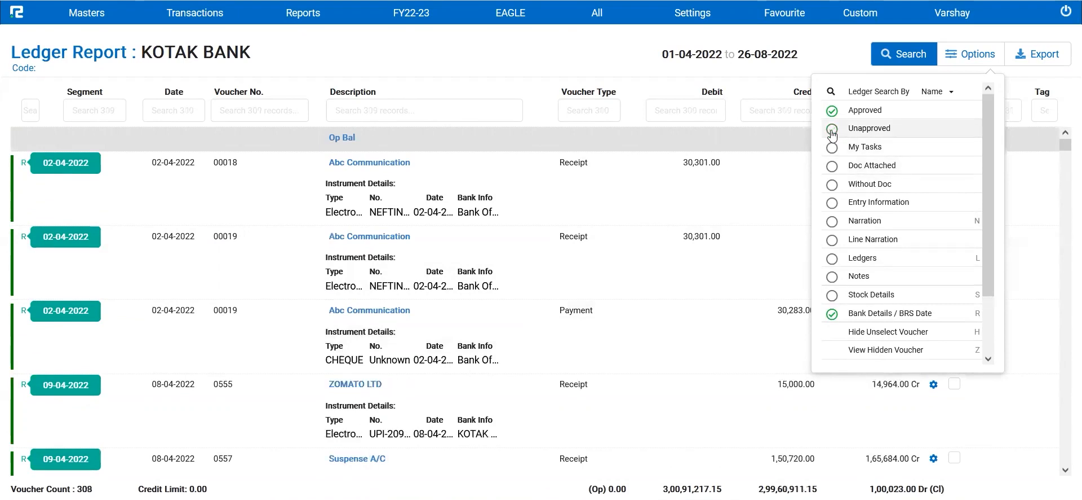
pyautogui.click(833, 132)
pyautogui.click(834, 113)
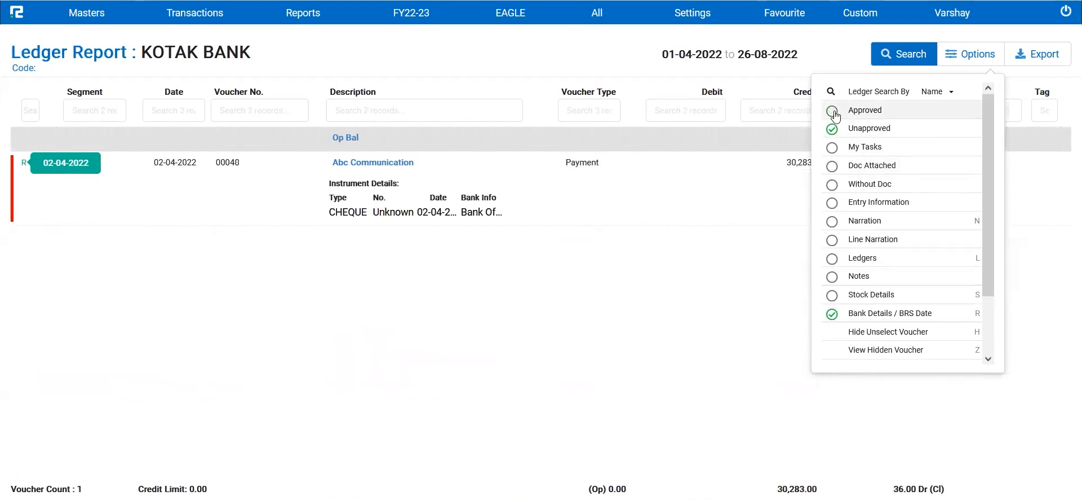
pyautogui.click(833, 112)
pyautogui.click(710, 277)
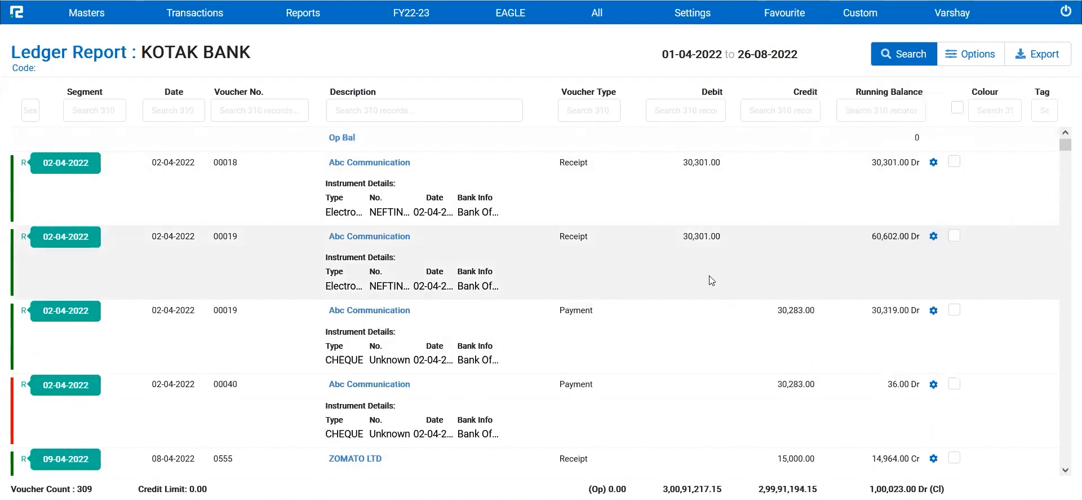
pyautogui.scroll(-10, 710, 275)
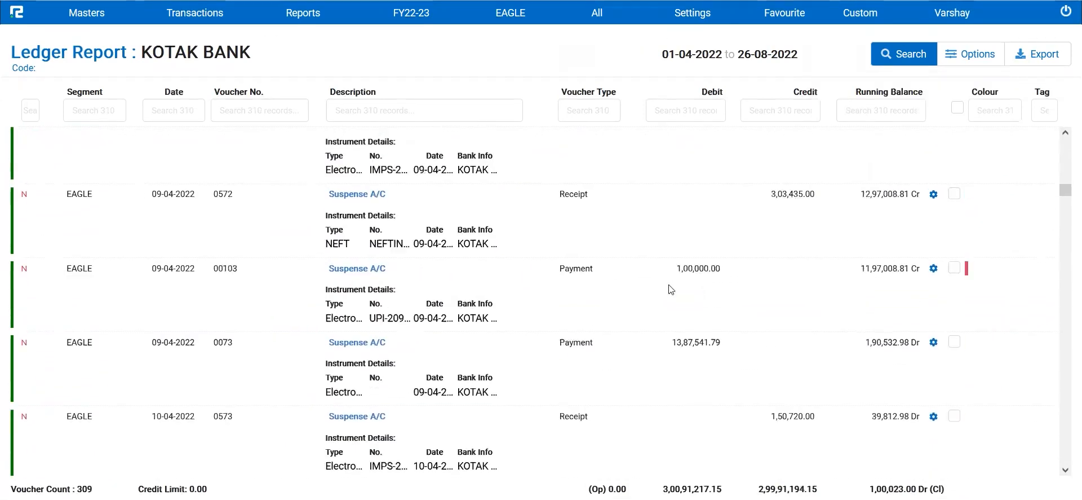
pyautogui.scroll(-5, 735, 302)
pyautogui.scroll(10, 742, 220)
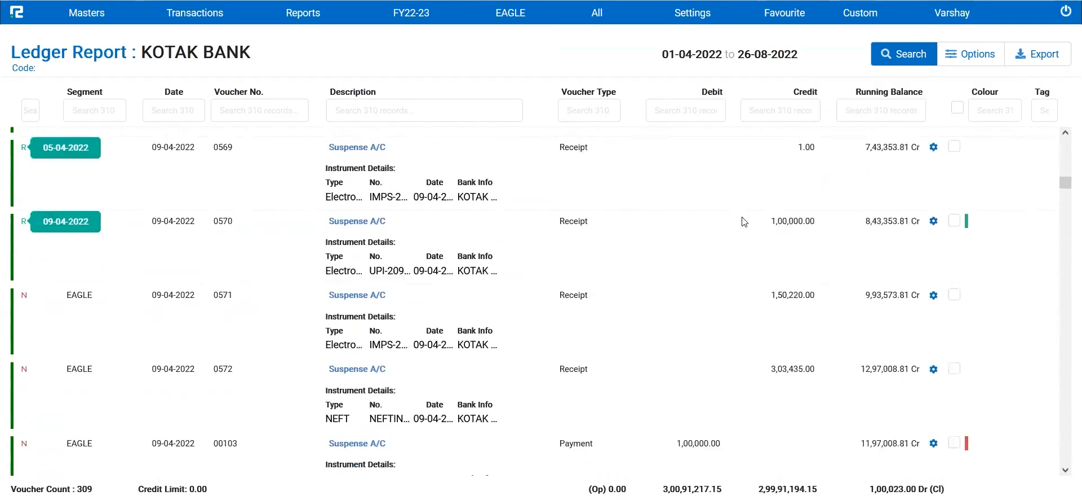
pyautogui.scroll(8, 741, 221)
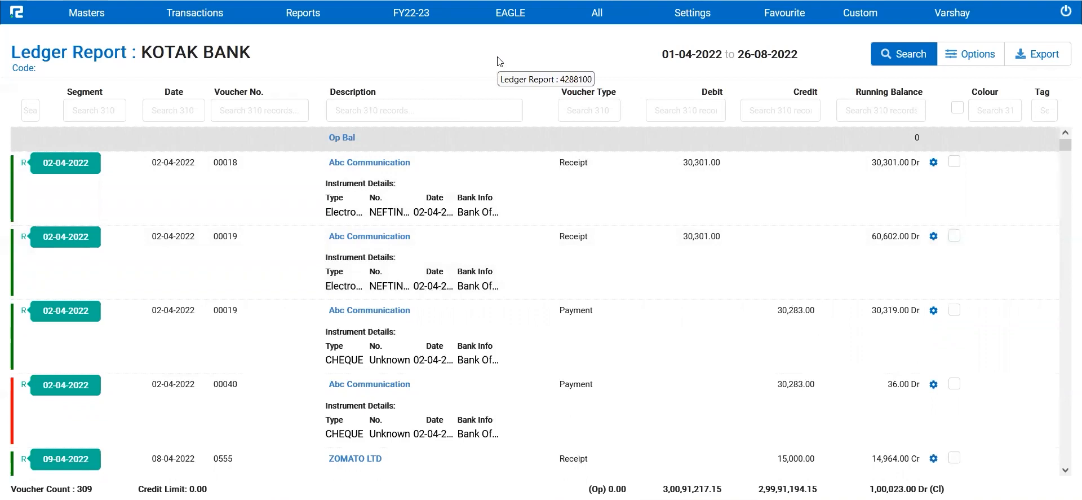
# Step: Run the Ledger Report for ZOMATO LTD from 01-04-2022 to 26-08-2022
pyautogui.click(909, 65)
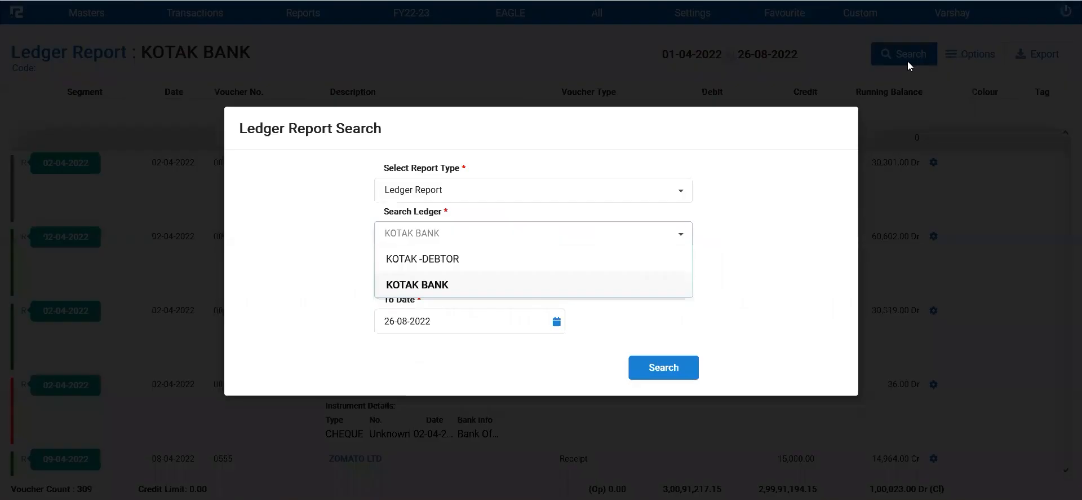
pyautogui.click(586, 232)
pyautogui.click(586, 232)
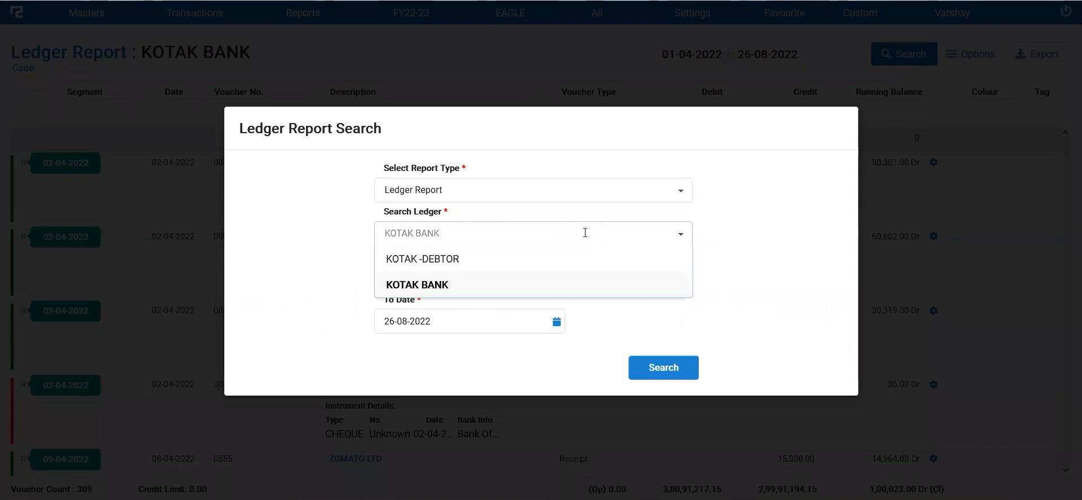
pyautogui.write('zomat')
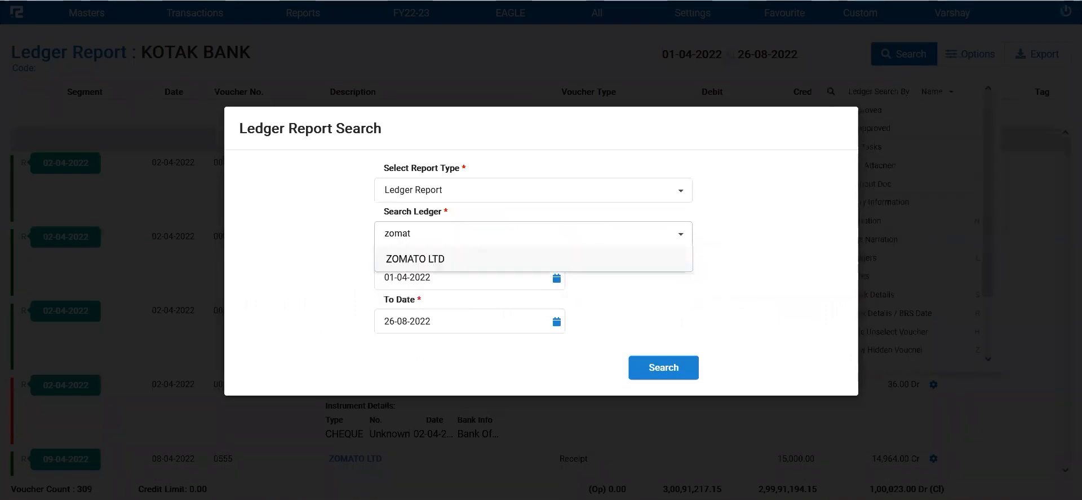
pyautogui.click(481, 261)
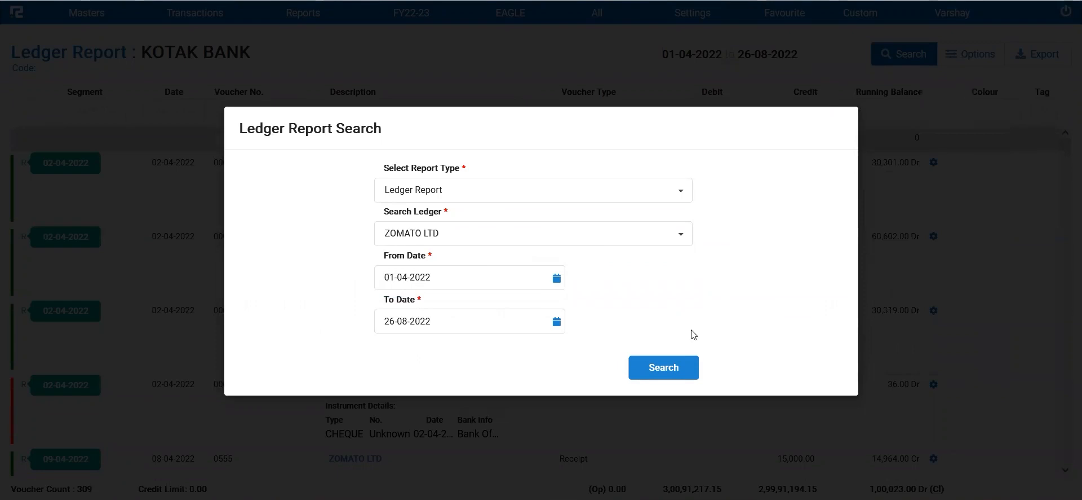
pyautogui.click(683, 372)
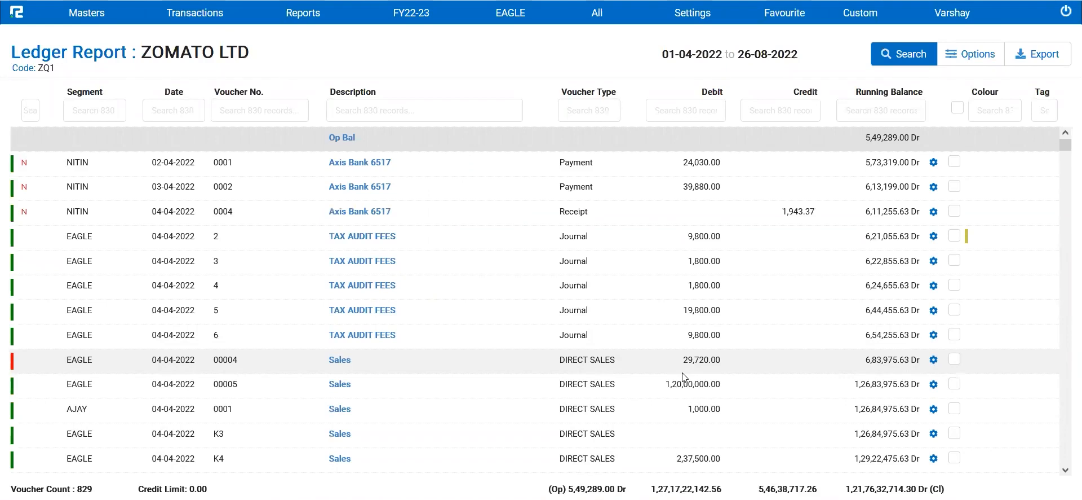
# Step: Set the report's Ledger Search By option to Code
pyautogui.click(902, 63)
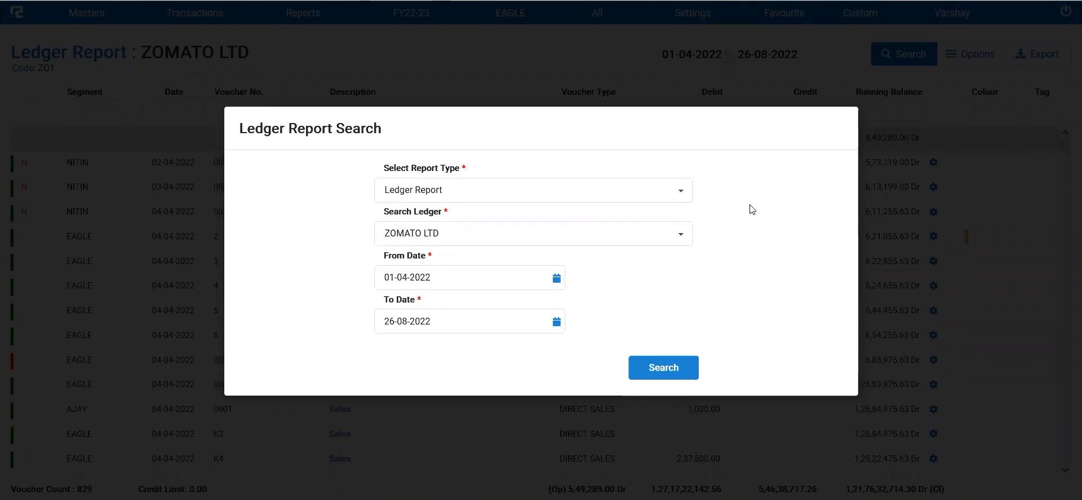
pyautogui.press('Escape')
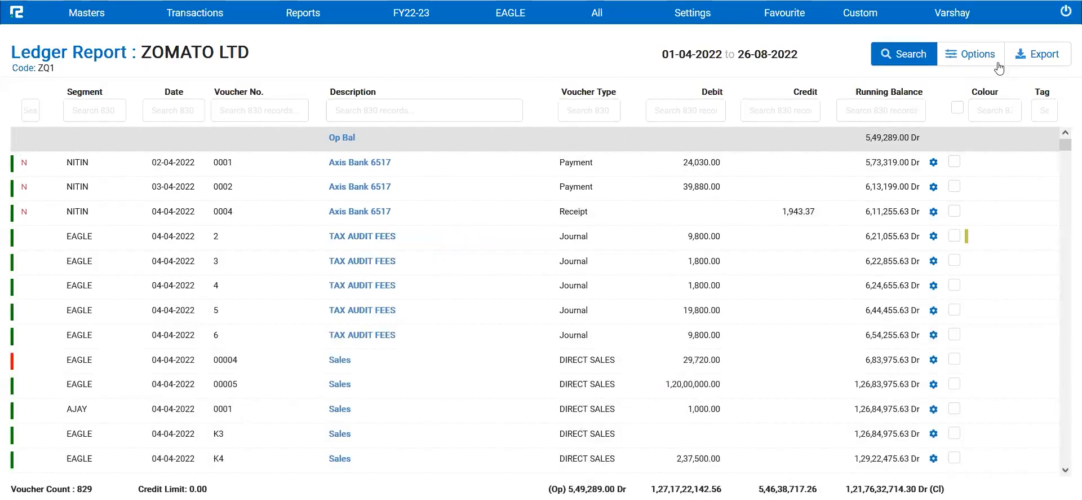
pyautogui.click(978, 55)
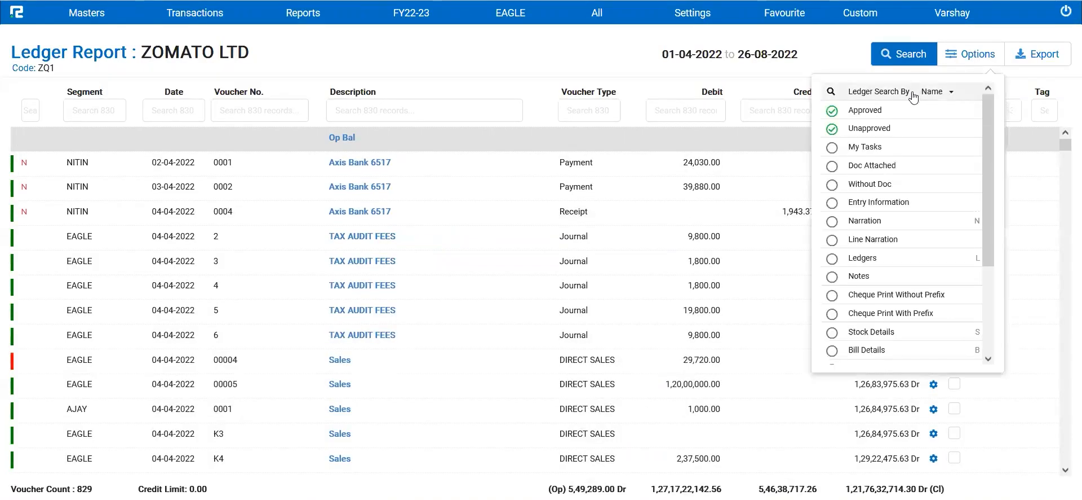
pyautogui.click(935, 92)
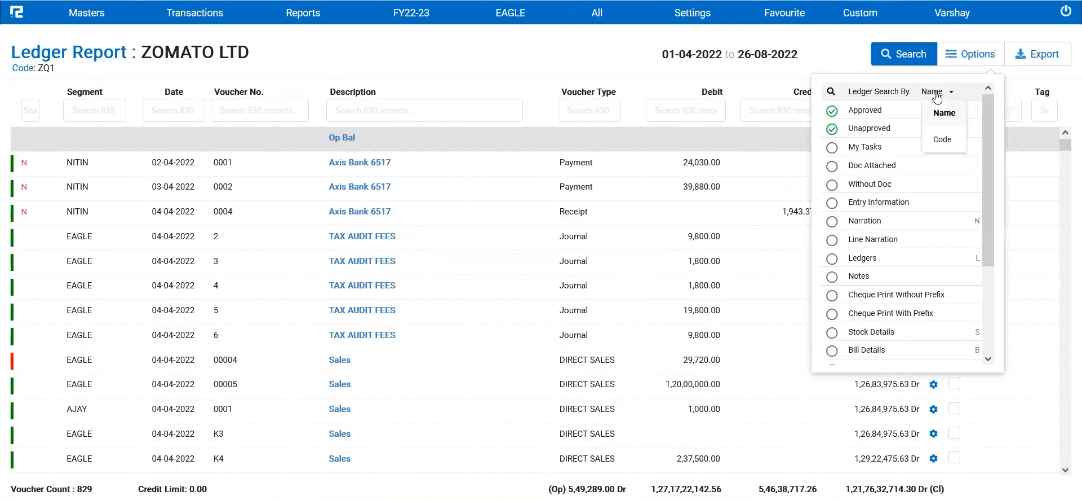
pyautogui.click(940, 142)
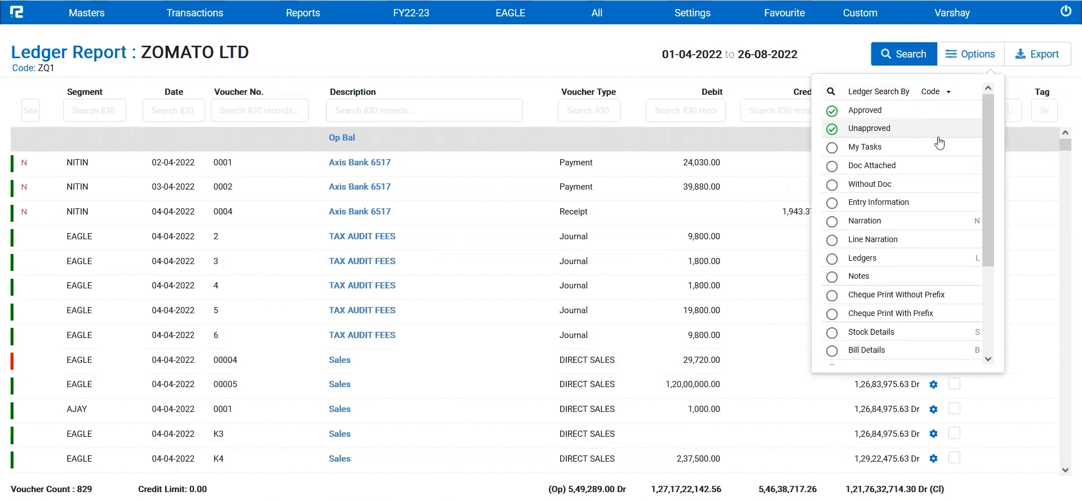
# Step: Find the ZOMATO LTD ledger by its code ZQ1 and run its report from 01-04-2022 to 26-08-2022
pyautogui.click(917, 55)
pyautogui.write('zq-')
pyautogui.write('1')
pyautogui.press('BackSpace')
pyautogui.press('BackSpace')
pyautogui.press('BackSpace')
pyautogui.press('BackSpace')
pyautogui.write('ZQ1')
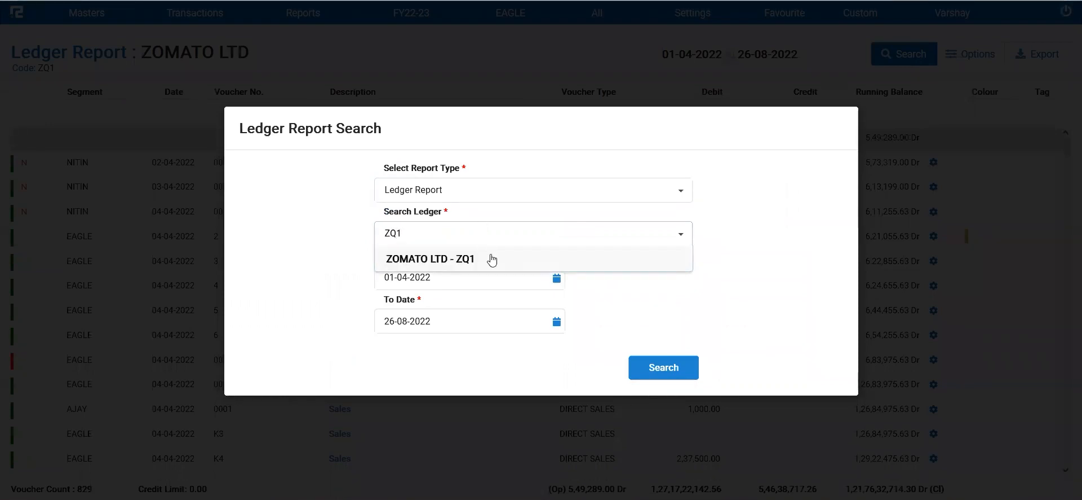
pyautogui.click(509, 260)
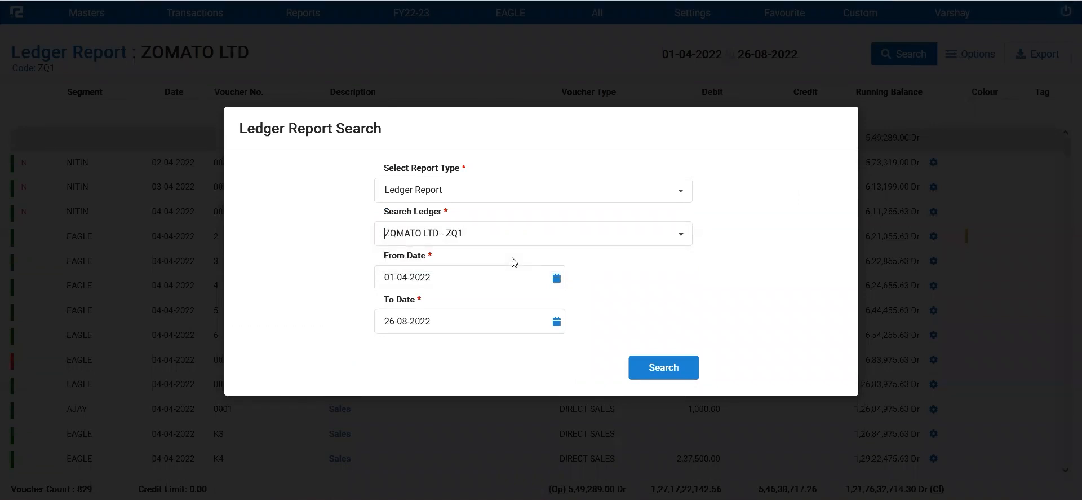
pyautogui.click(660, 368)
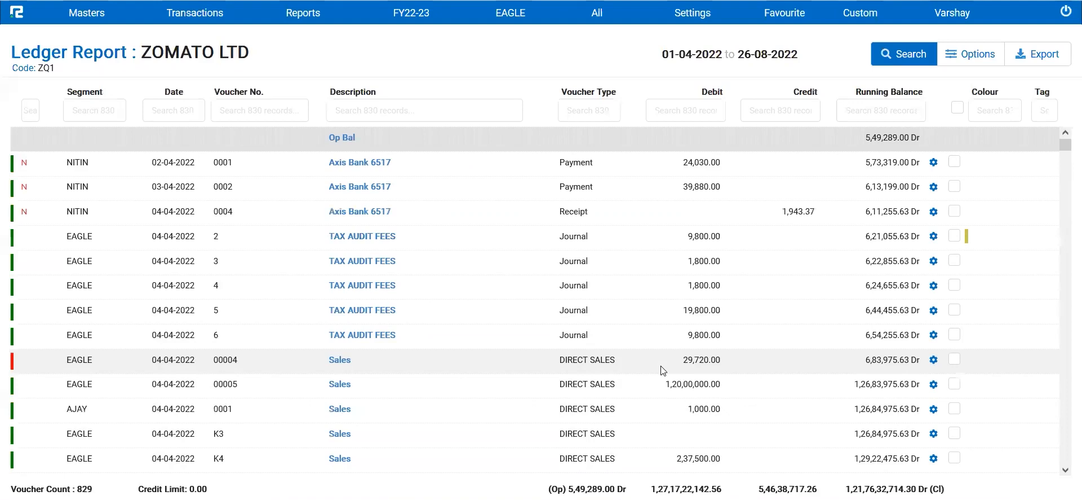
pyautogui.scroll(-4, 659, 367)
pyautogui.scroll(4, 660, 316)
# Step: Select TAX AUDIT FEES journal voucher 4 and mark it with the green, yellow, orange, purple and blue colours
pyautogui.click(954, 285)
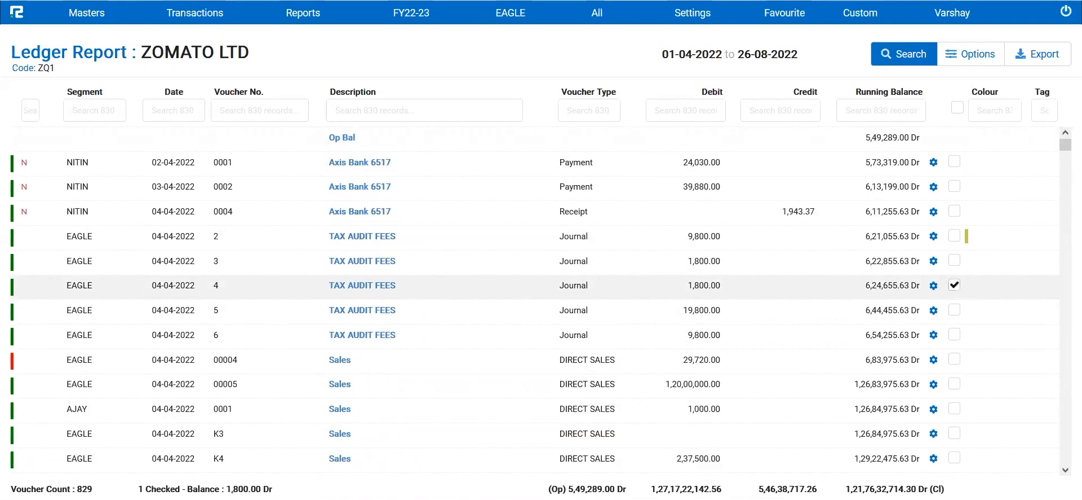
pyautogui.press('r')
pyautogui.press('g')
pyautogui.press('y')
pyautogui.press('o')
pyautogui.press('b')
pyautogui.press('p')
pyautogui.press('r')
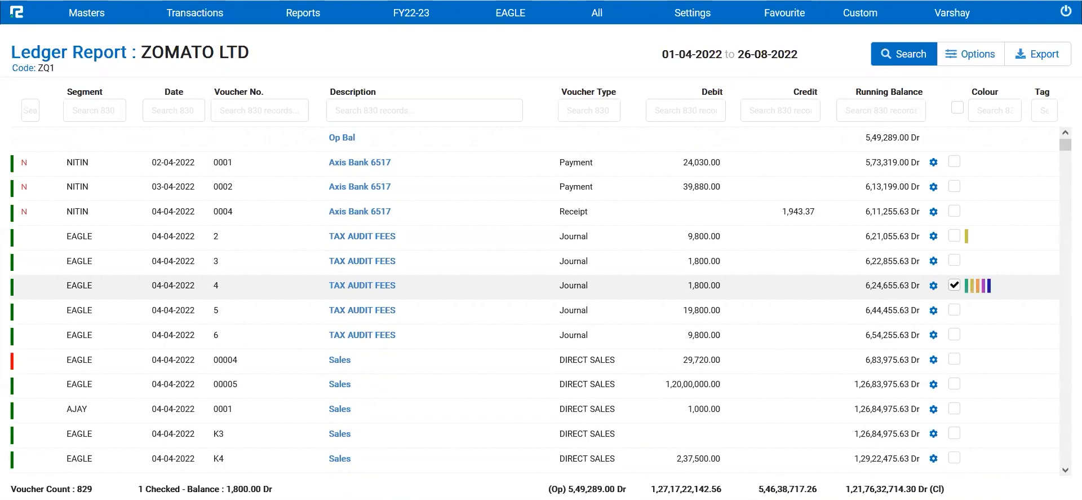
# Step: Examine voucher 4's numbered colour options and totals, deselect it, and try the green mark on voucher 5 before removing it
pyautogui.click(933, 285)
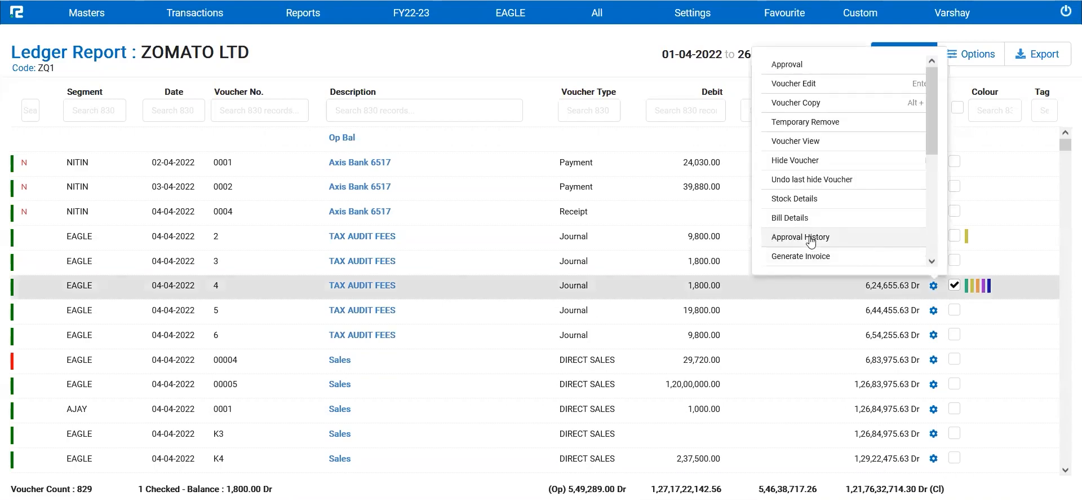
pyautogui.scroll(-3, 811, 241)
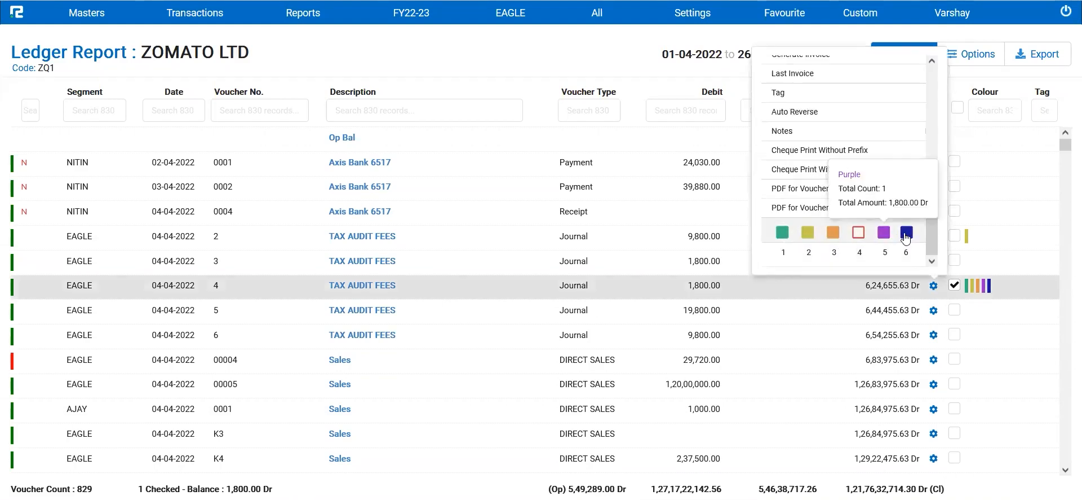
pyautogui.moveTo(778, 240)
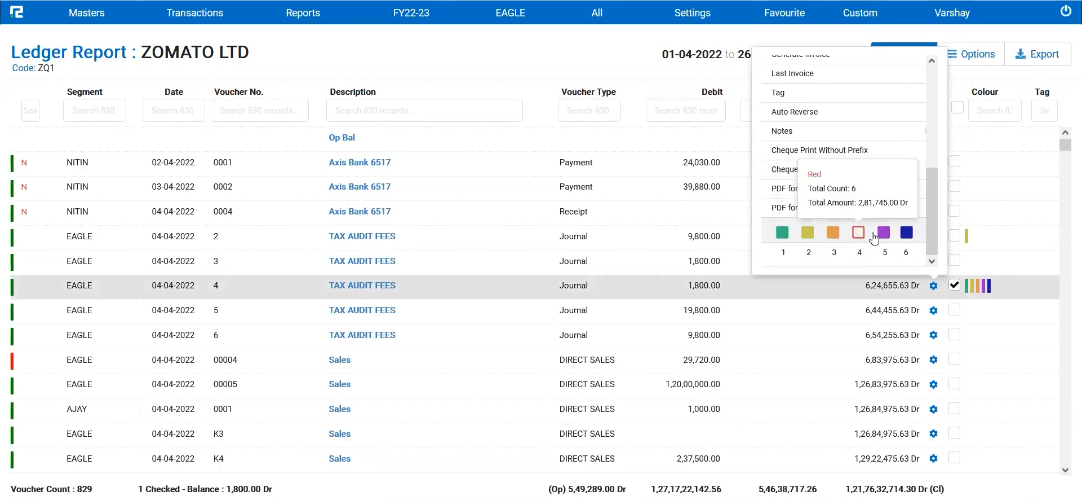
pyautogui.moveTo(885, 239)
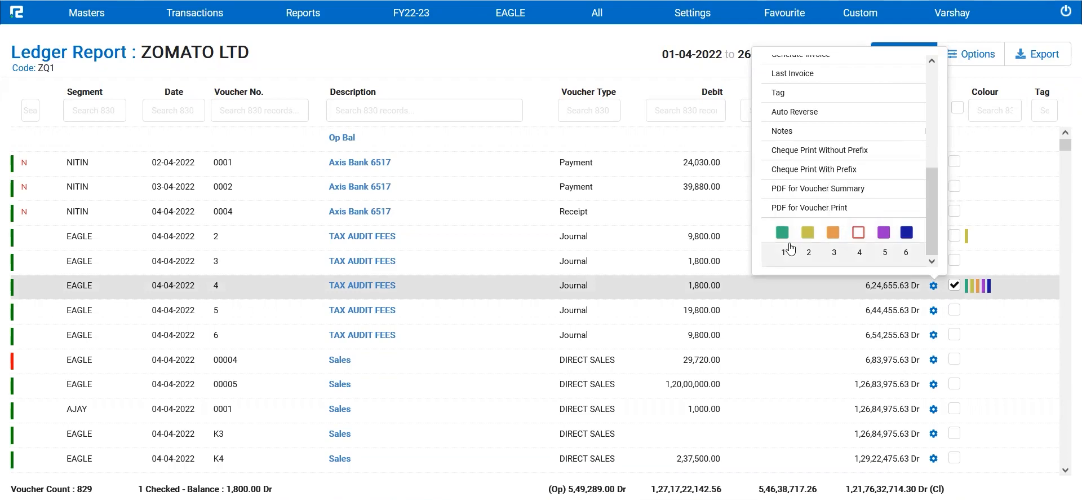
pyautogui.click(954, 285)
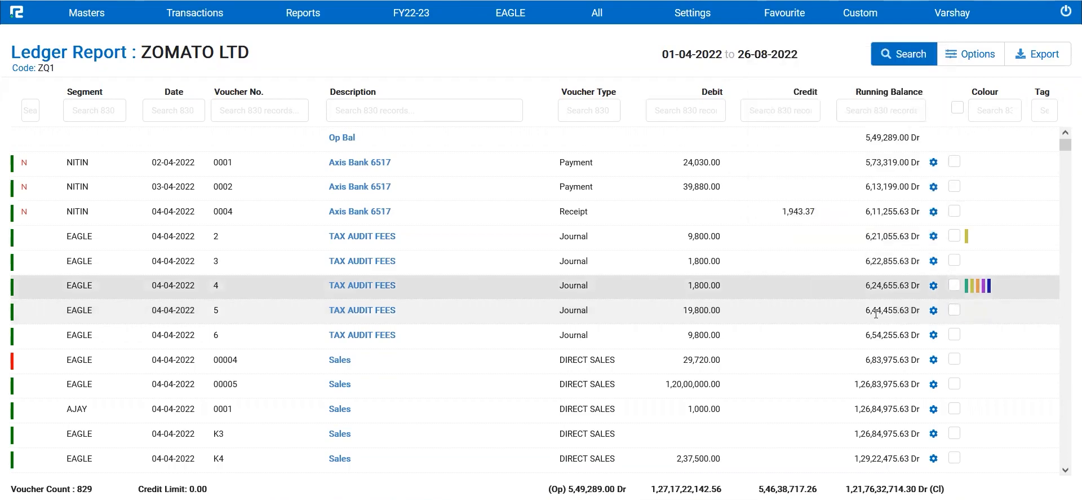
pyautogui.press('1')
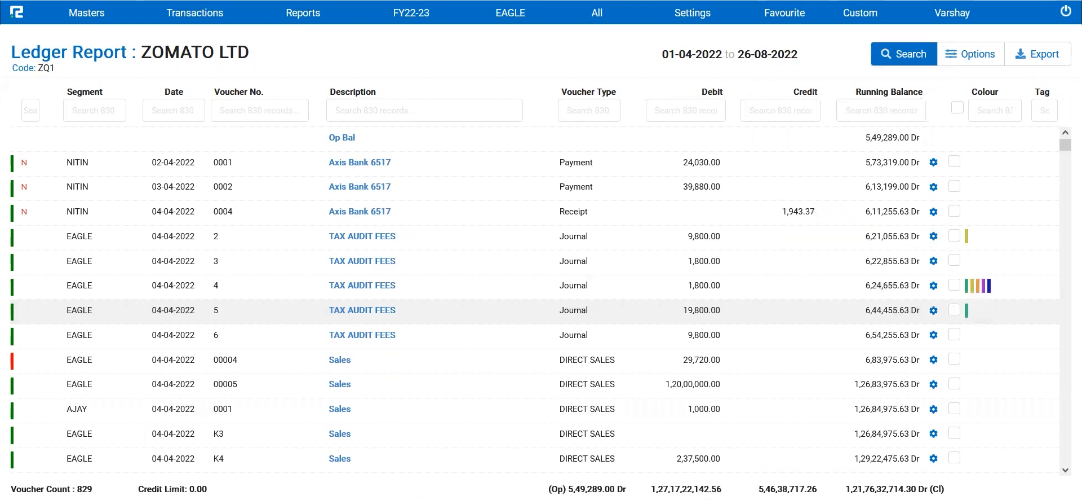
pyautogui.press('1')
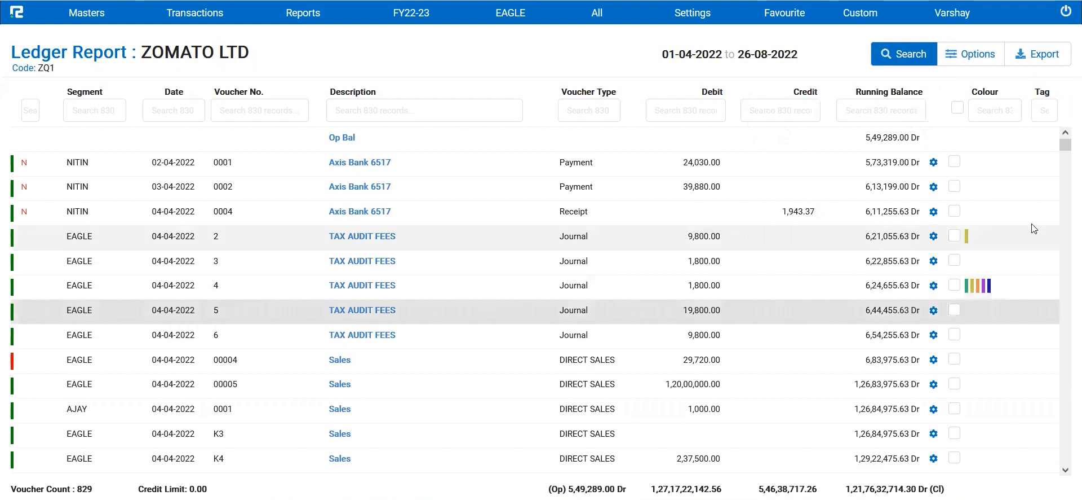
# Step: Filter the Colour column by OR, GR and PUR in turn to compare the marked vouchers, and clear the filter
pyautogui.click(1012, 111)
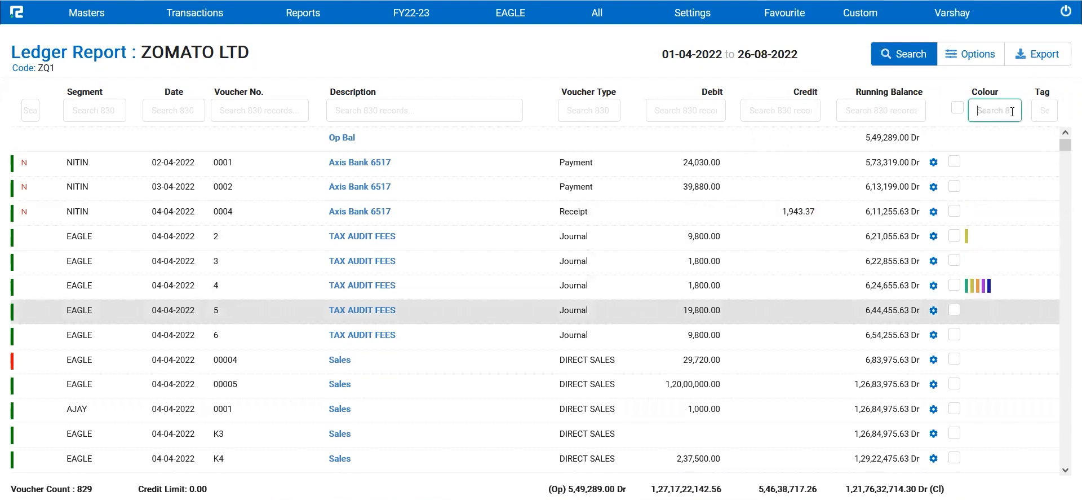
pyautogui.write('OR')
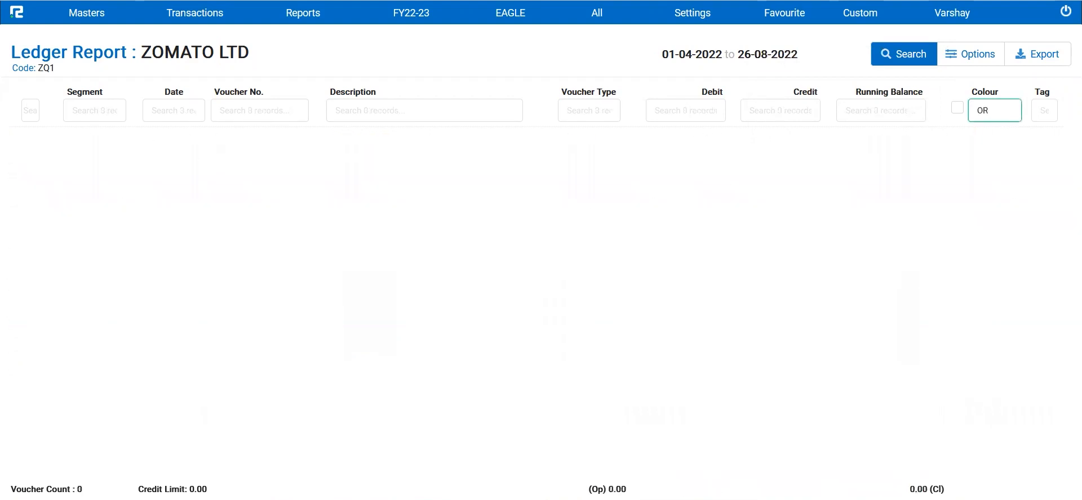
pyautogui.press('BackSpace')
pyautogui.press('BackSpace')
pyautogui.write('GR')
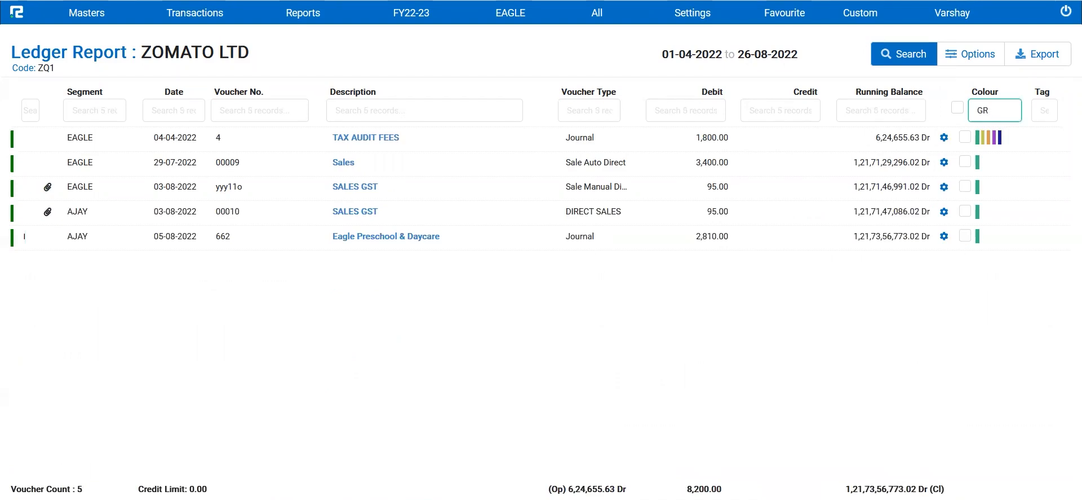
pyautogui.press('BackSpace')
pyautogui.press('BackSpace')
pyautogui.write('PUR')
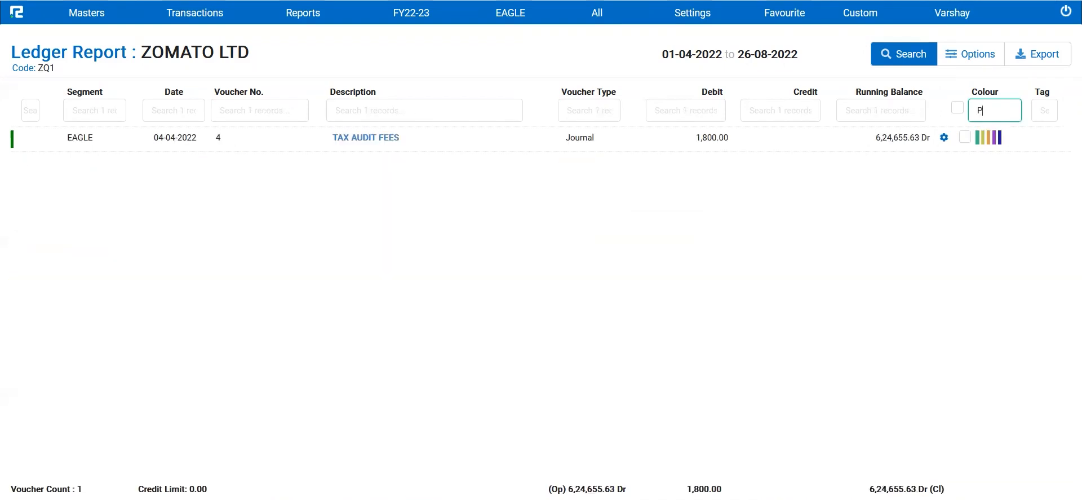
pyautogui.press('BackSpace')
pyautogui.press('BackSpace')
pyautogui.press('BackSpace')
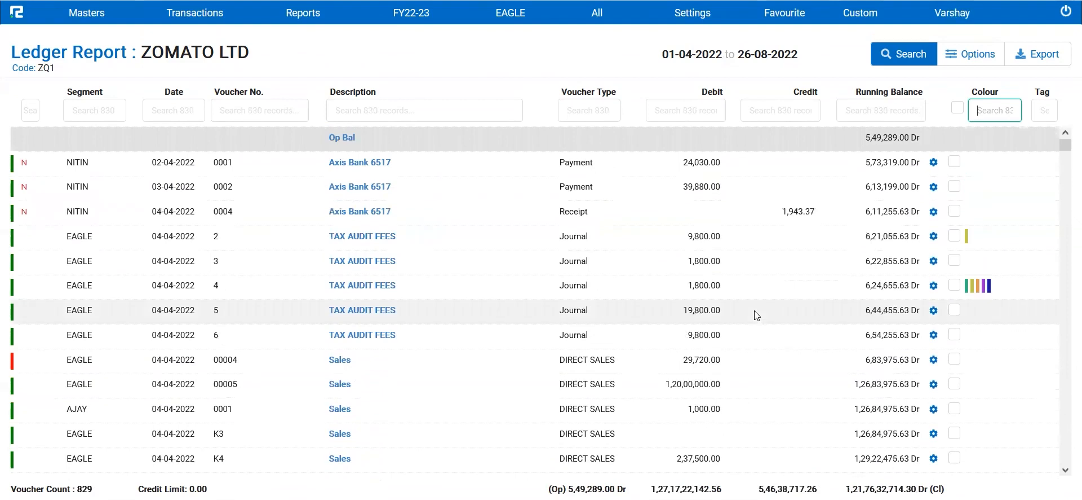
# Step: Look through the ZOMATO LTD ledger's Other Income journal vouchers dated 05-04-2022
pyautogui.click(671, 336)
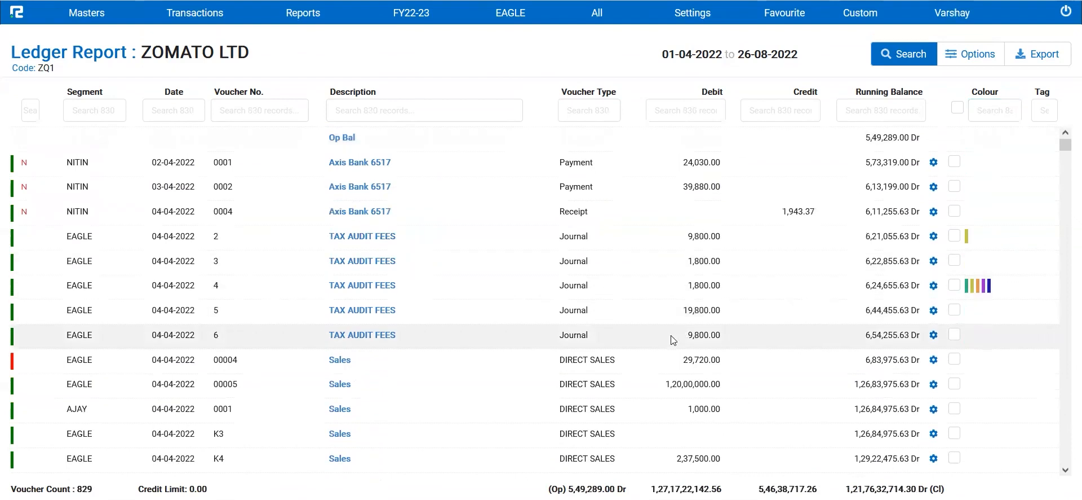
pyautogui.scroll(-20, 671, 338)
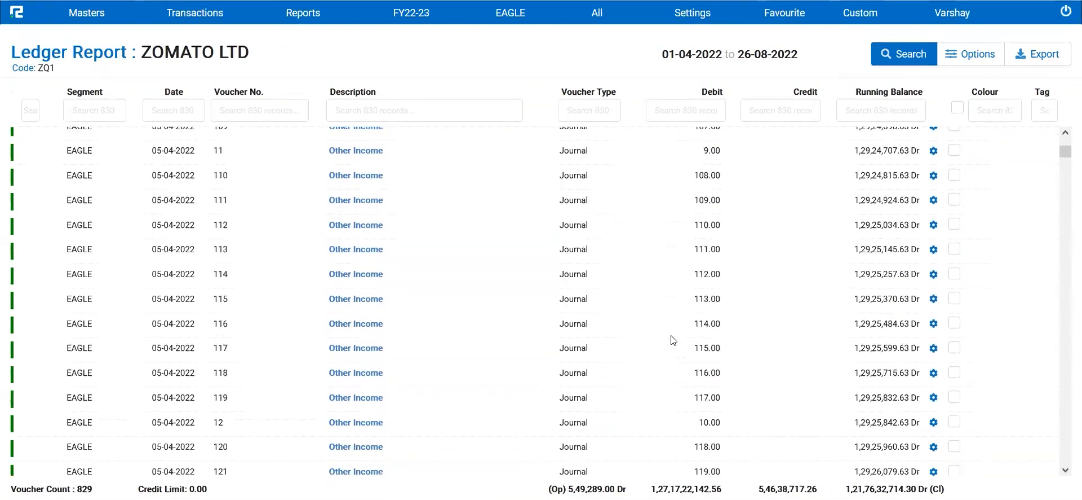
pyautogui.scroll(-15, 672, 340)
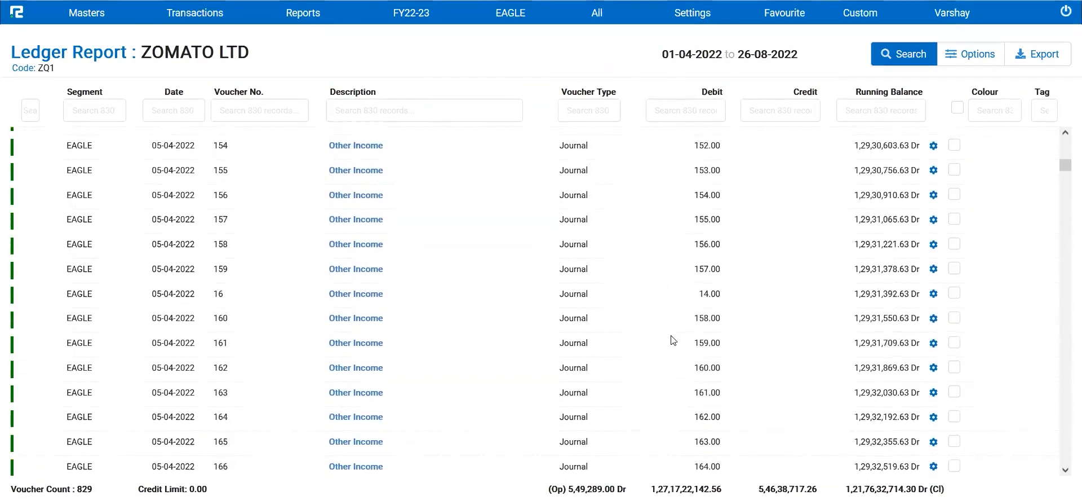